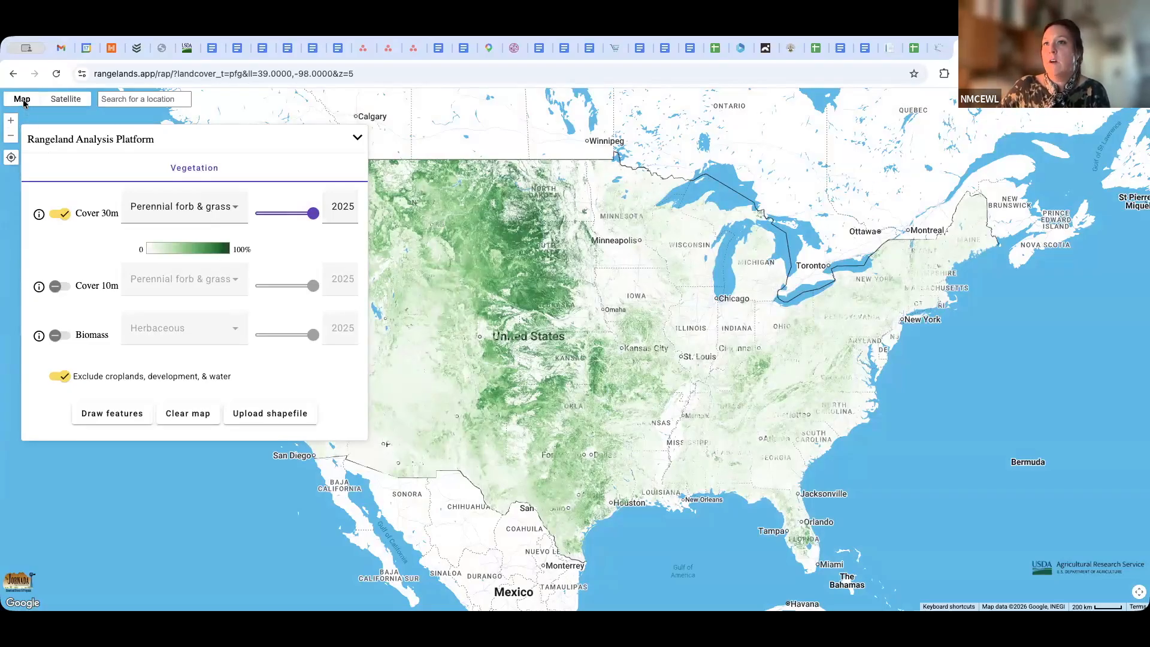
Preview the satellite basemap, return to the road map, and turn off the Cover 30m layer
{"action": "left_click", "coordinate": [69, 100]}
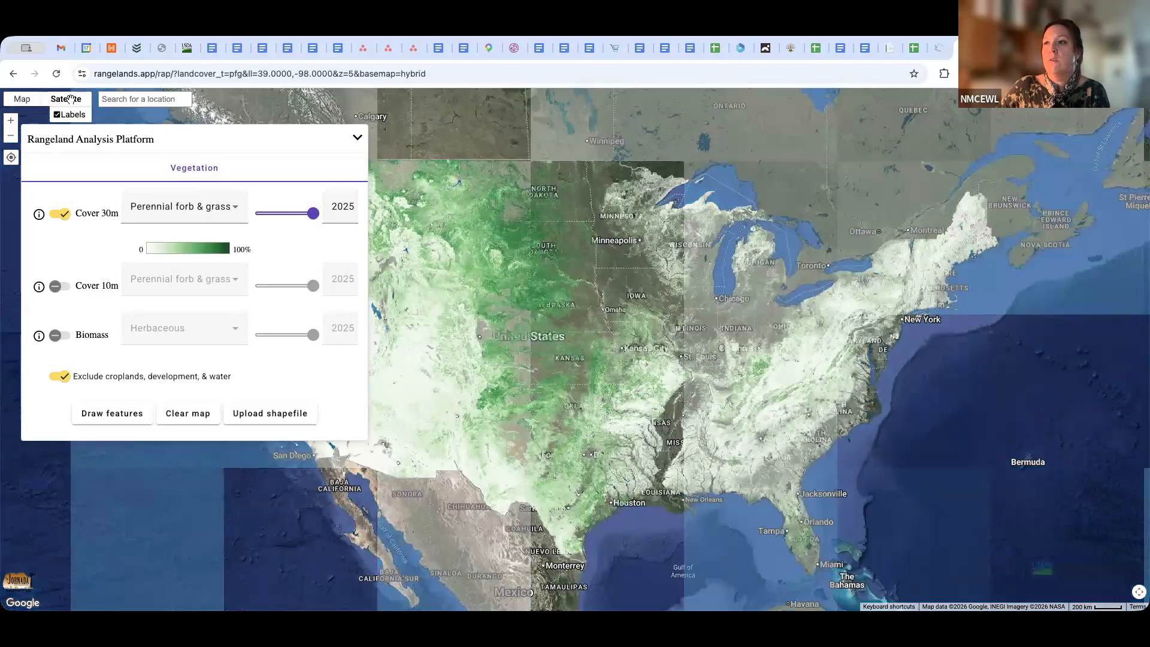
{"action": "left_click", "coordinate": [18, 100]}
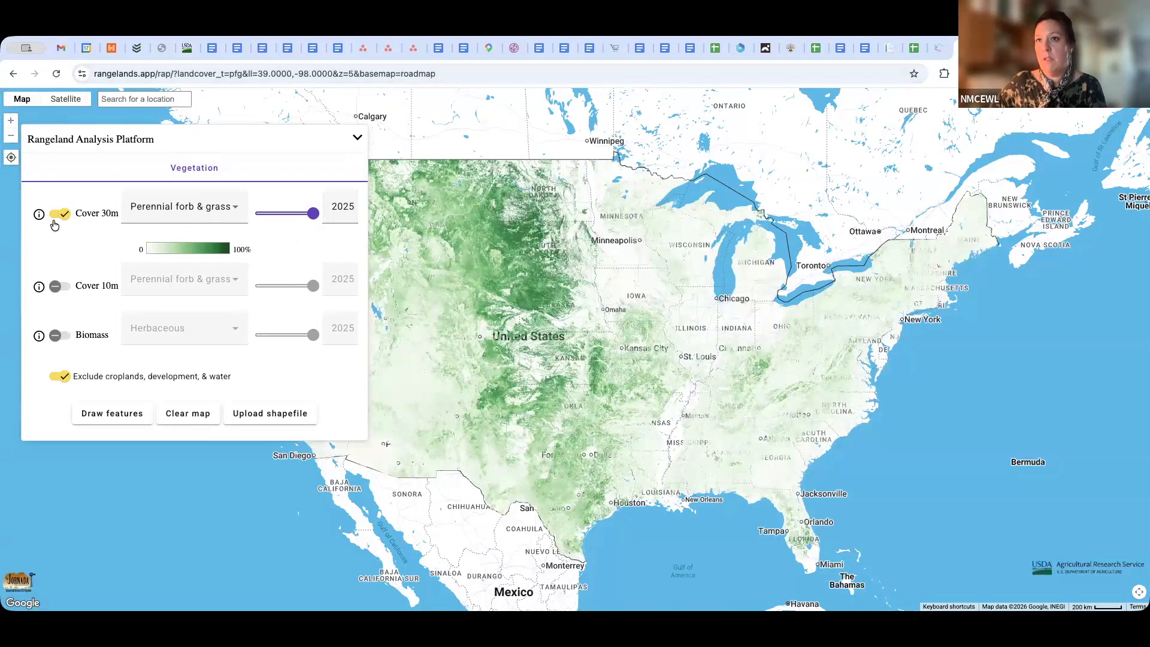
{"action": "left_click", "coordinate": [62, 214]}
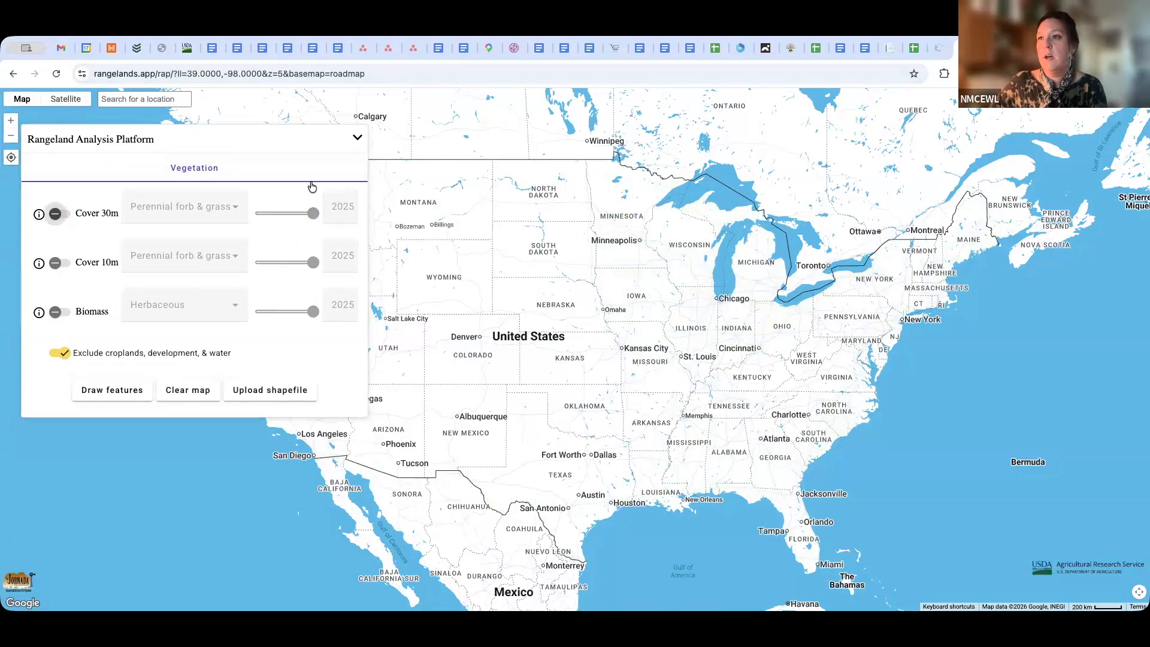
Search for Ellicott, CO, USA and centre the map on it
{"action": "left_click", "coordinate": [160, 100]}
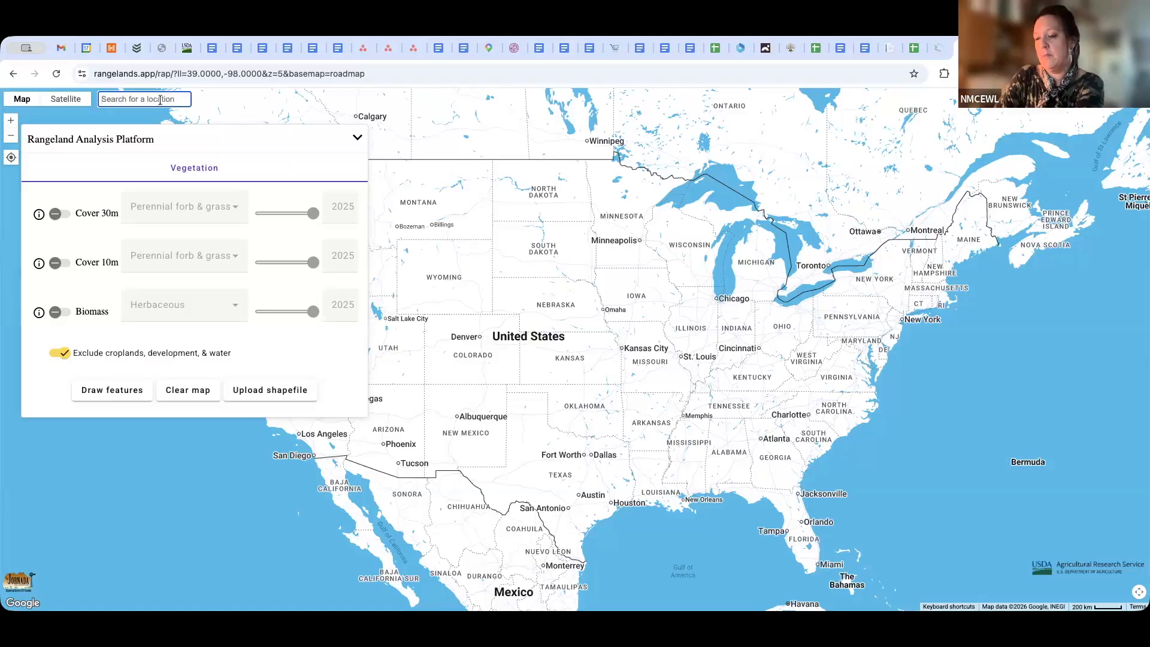
{"action": "type", "text": "ellicott"}
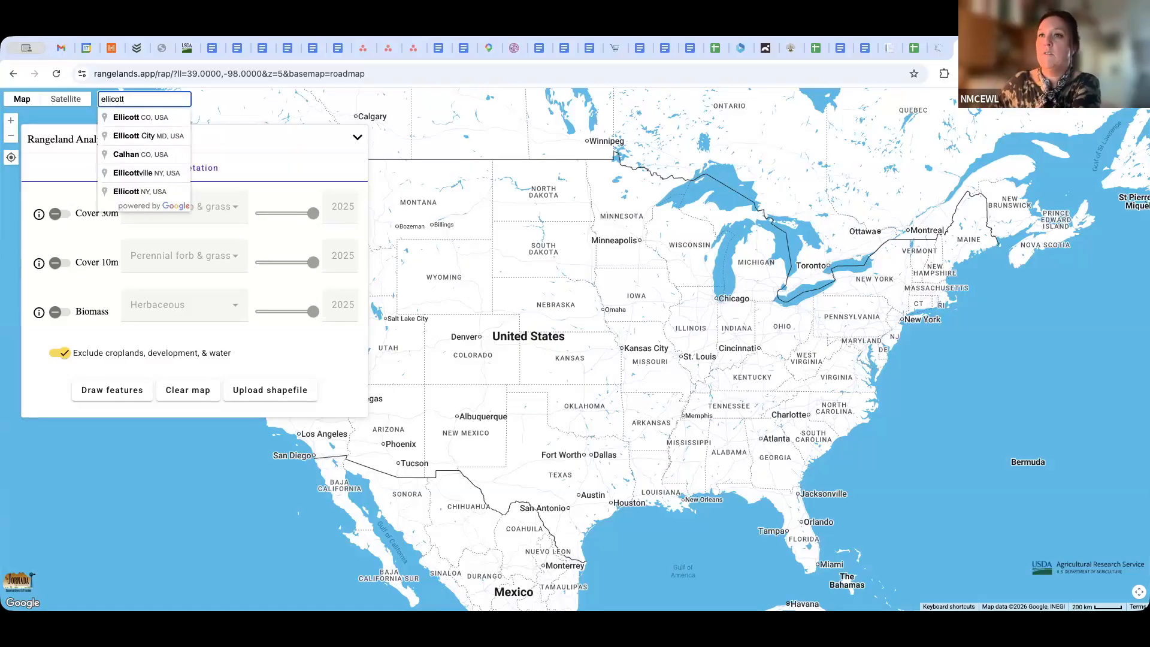
{"action": "left_click", "coordinate": [174, 119]}
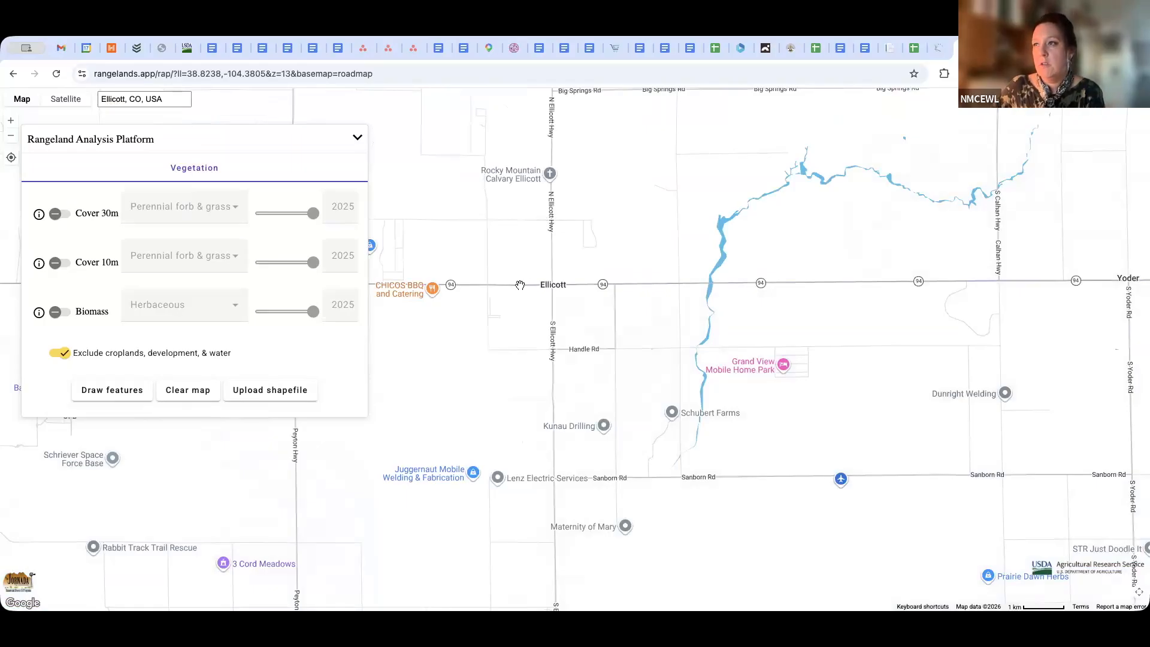
Locate the land south of E Garrett Rd between N Log Rd and McClelland Rd and show it on the satellite basemap
{"action": "scroll", "coordinate": [502, 254], "scroll_direction": "up", "scroll_amount": 2}
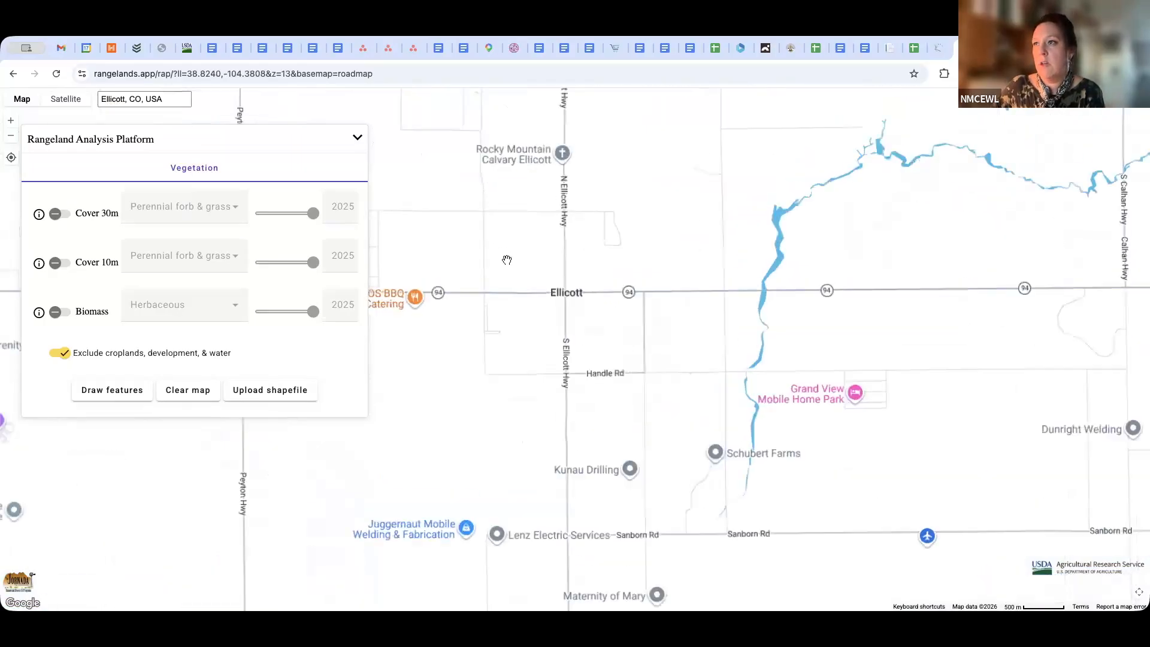
{"action": "scroll", "coordinate": [510, 234], "scroll_direction": "down", "scroll_amount": 2}
{"action": "left_click_drag", "start_coordinate": [509, 234], "coordinate": [589, 521]}
{"action": "left_click_drag", "start_coordinate": [511, 287], "coordinate": [553, 260]}
{"action": "scroll", "coordinate": [553, 260], "scroll_direction": "down", "scroll_amount": 2}
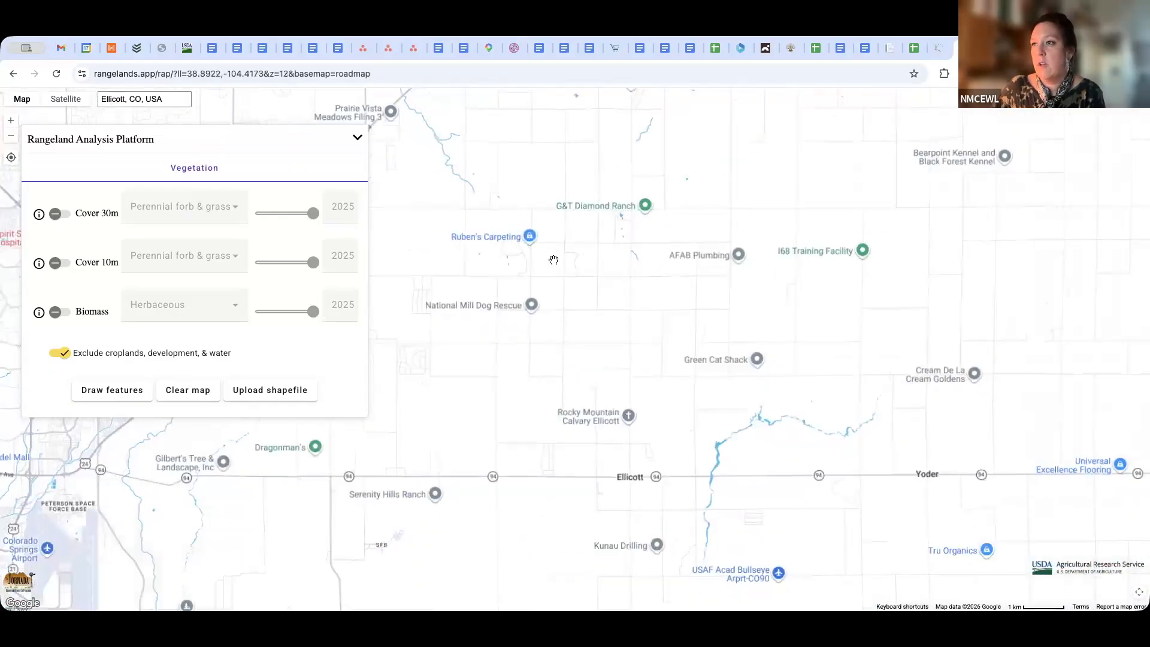
{"action": "scroll", "coordinate": [554, 260], "scroll_direction": "up", "scroll_amount": 4}
{"action": "scroll", "coordinate": [640, 242], "scroll_direction": "up", "scroll_amount": 2}
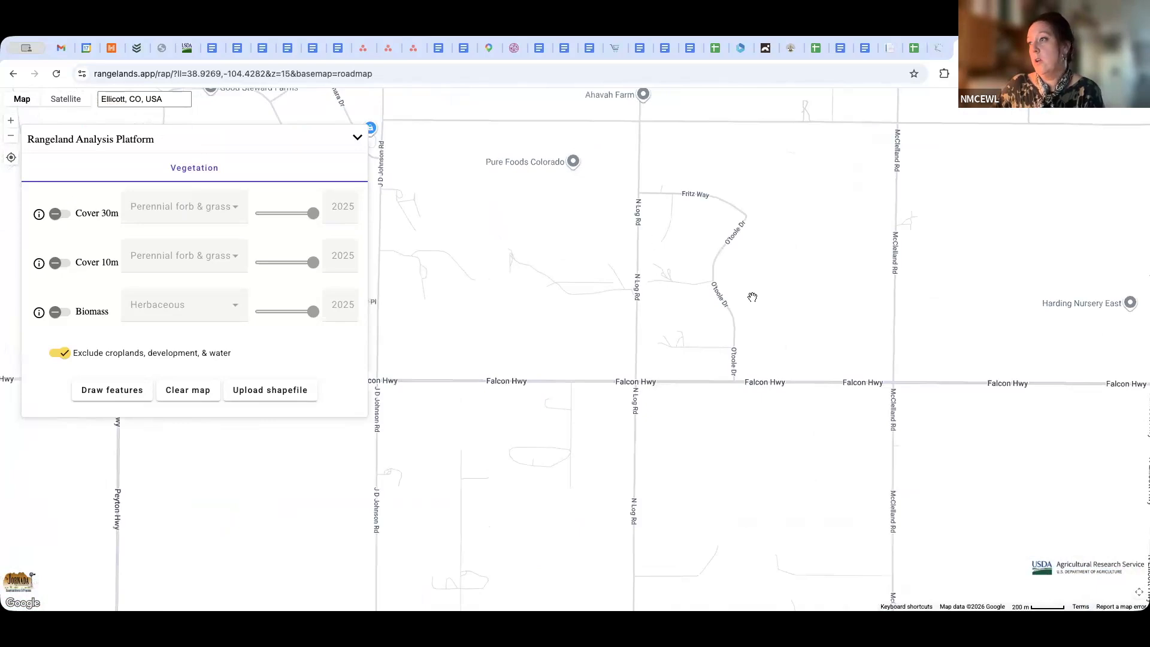
{"action": "left_click_drag", "start_coordinate": [695, 213], "coordinate": [627, 167]}
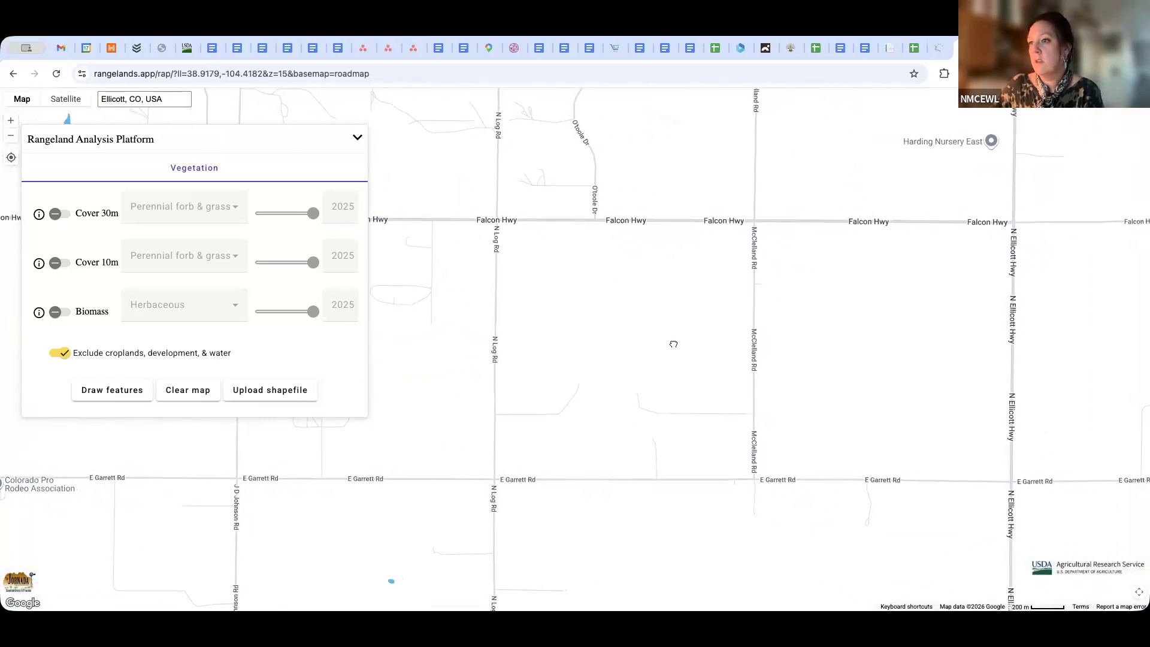
{"action": "left_click_drag", "start_coordinate": [673, 342], "coordinate": [793, 196]}
{"action": "left_click_drag", "start_coordinate": [804, 353], "coordinate": [726, 287]}
{"action": "scroll", "coordinate": [740, 300], "scroll_direction": "up", "scroll_amount": 1}
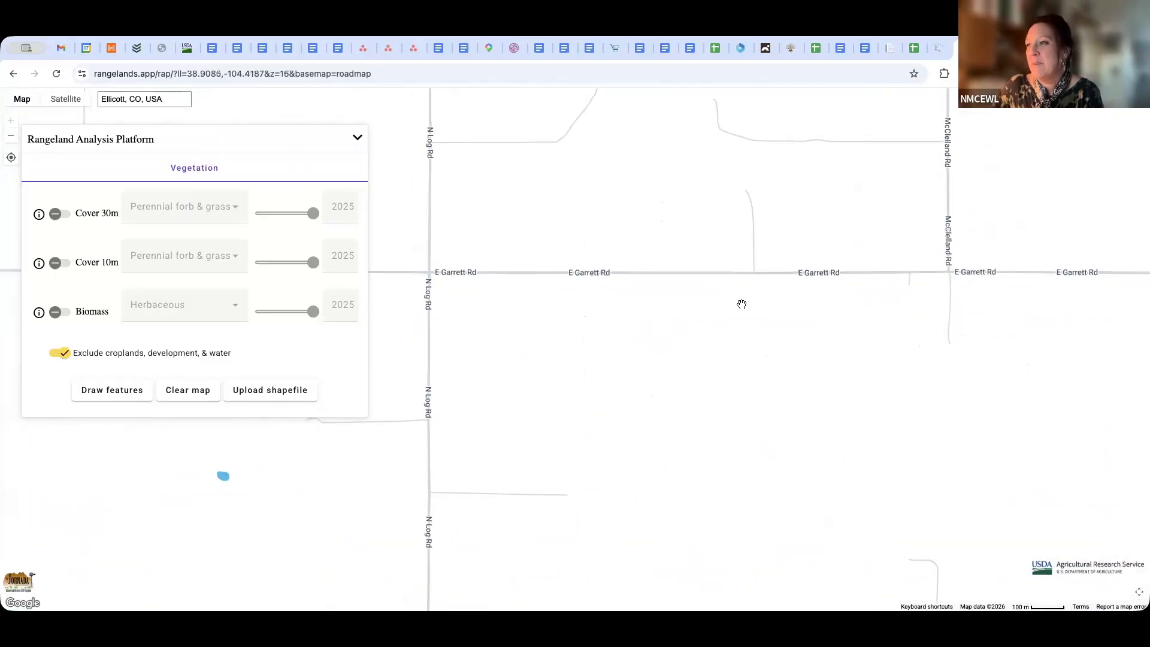
{"action": "left_click_drag", "start_coordinate": [735, 366], "coordinate": [699, 244]}
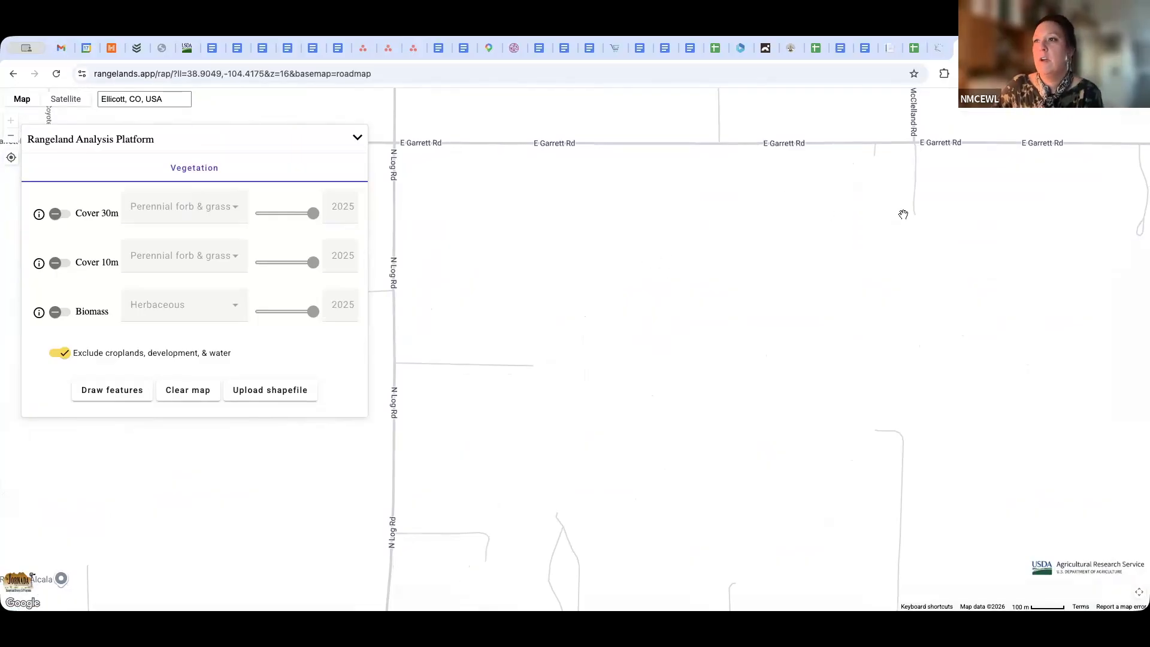
{"action": "left_click", "coordinate": [76, 102]}
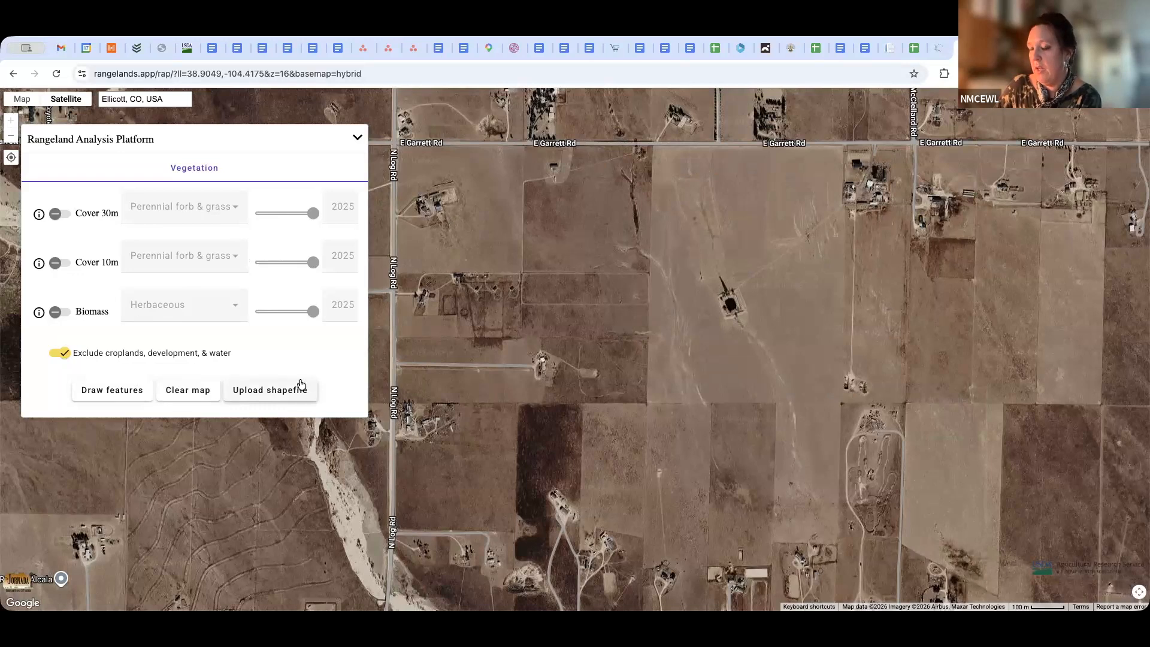
Draw a closed four-corner polygon around the square parcel south of E Garrett Rd and west of McClelland Rd
{"action": "left_click", "coordinate": [118, 392]}
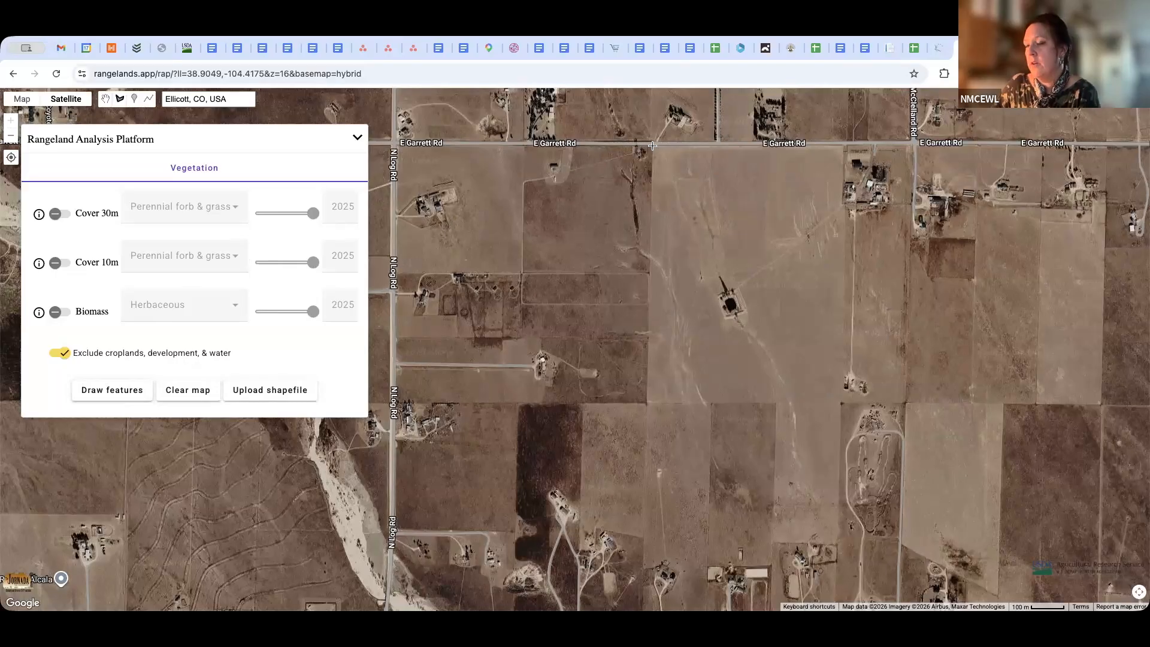
{"action": "left_click_drag", "start_coordinate": [652, 145], "coordinate": [539, 122]}
{"action": "left_click", "coordinate": [113, 392]}
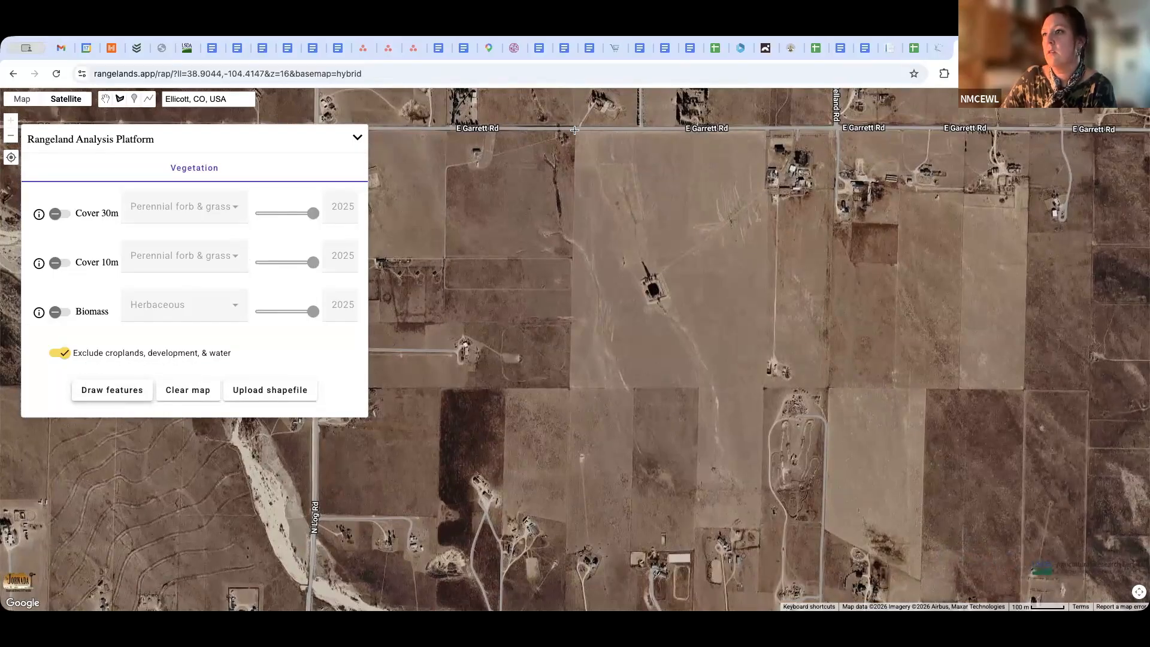
{"action": "left_click", "coordinate": [836, 131]}
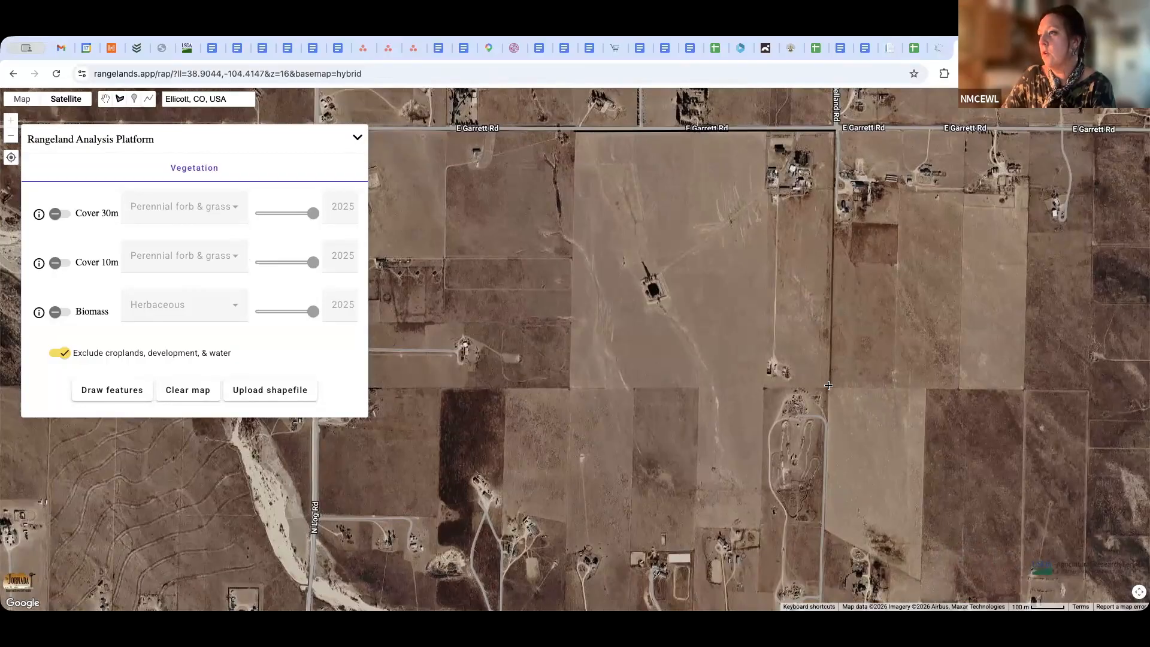
{"action": "left_click", "coordinate": [829, 388]}
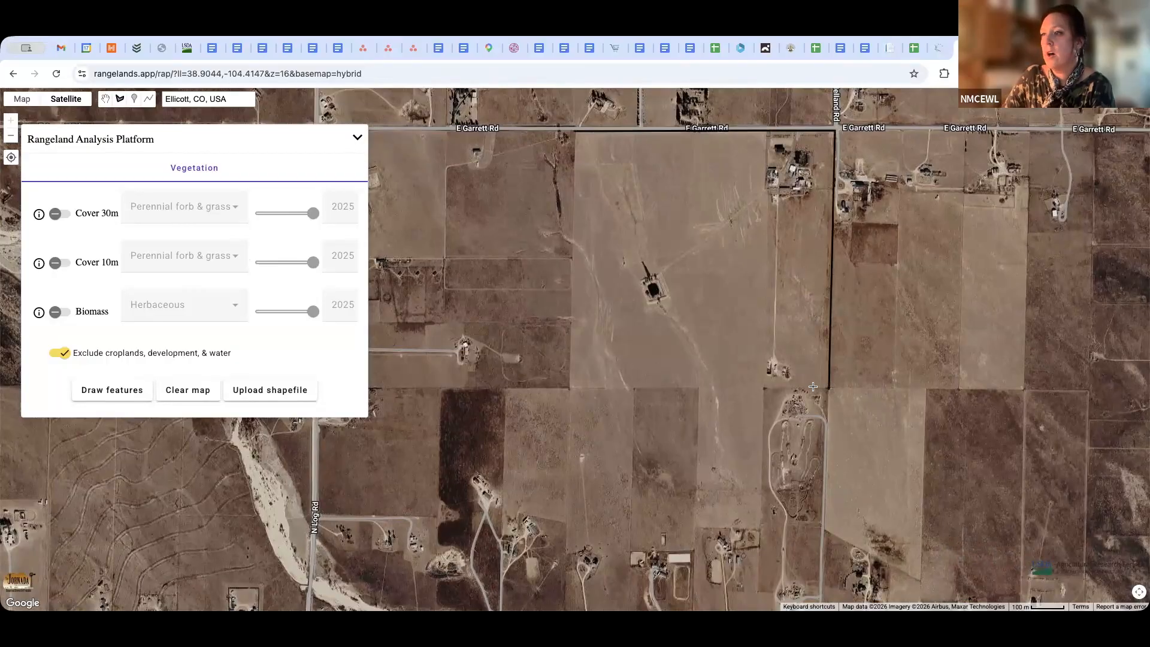
{"action": "left_click", "coordinate": [569, 388]}
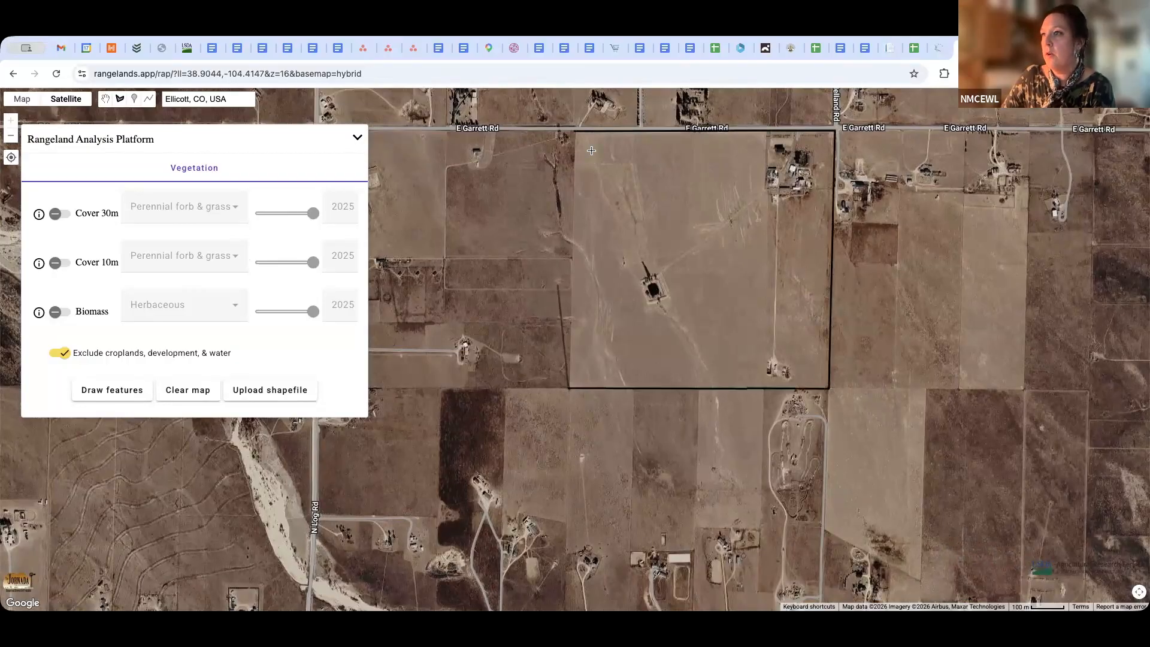
{"action": "left_click", "coordinate": [574, 131]}
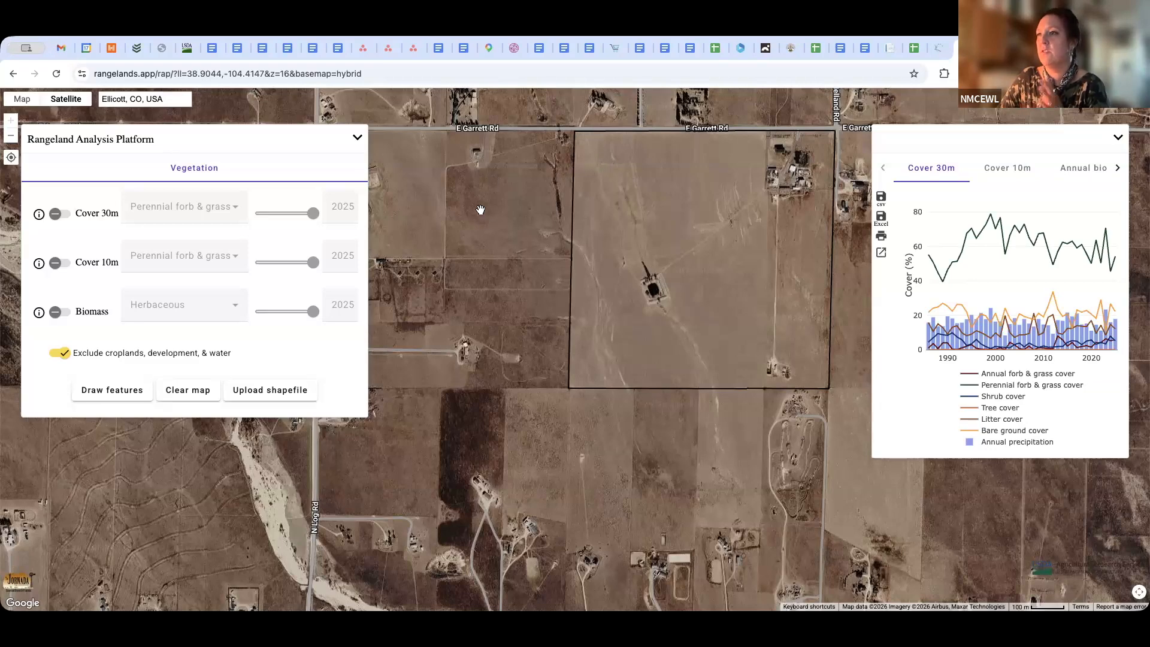
Preview the Cover 30m Perennial forb & grass layer over the outlined parcel and hide it again
{"action": "left_click_drag", "start_coordinate": [479, 227], "coordinate": [359, 251]}
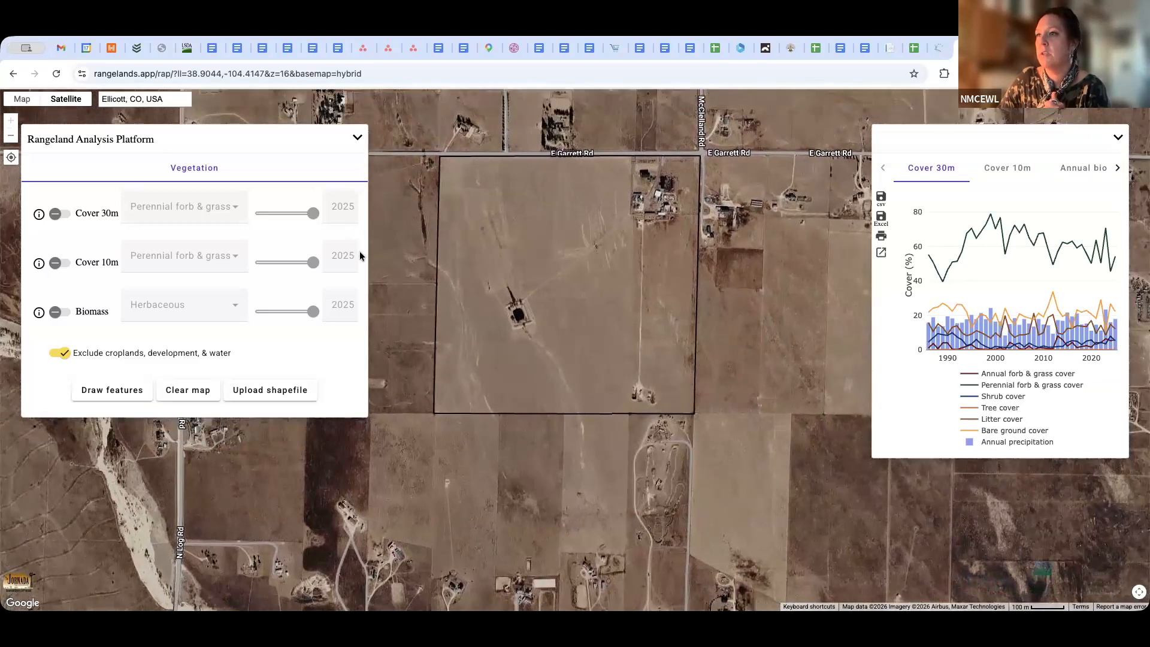
{"action": "scroll", "coordinate": [505, 271], "scroll_direction": "down", "scroll_amount": 2}
{"action": "scroll", "coordinate": [506, 271], "scroll_direction": "up", "scroll_amount": 2}
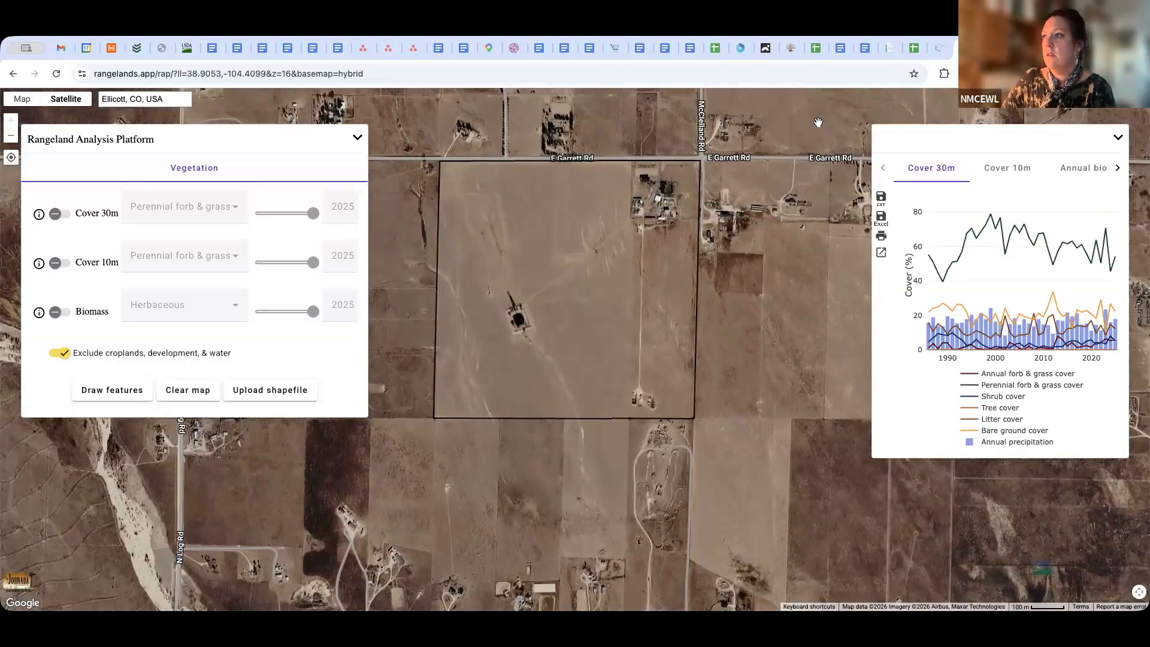
{"action": "left_click_drag", "start_coordinate": [778, 115], "coordinate": [725, 111]}
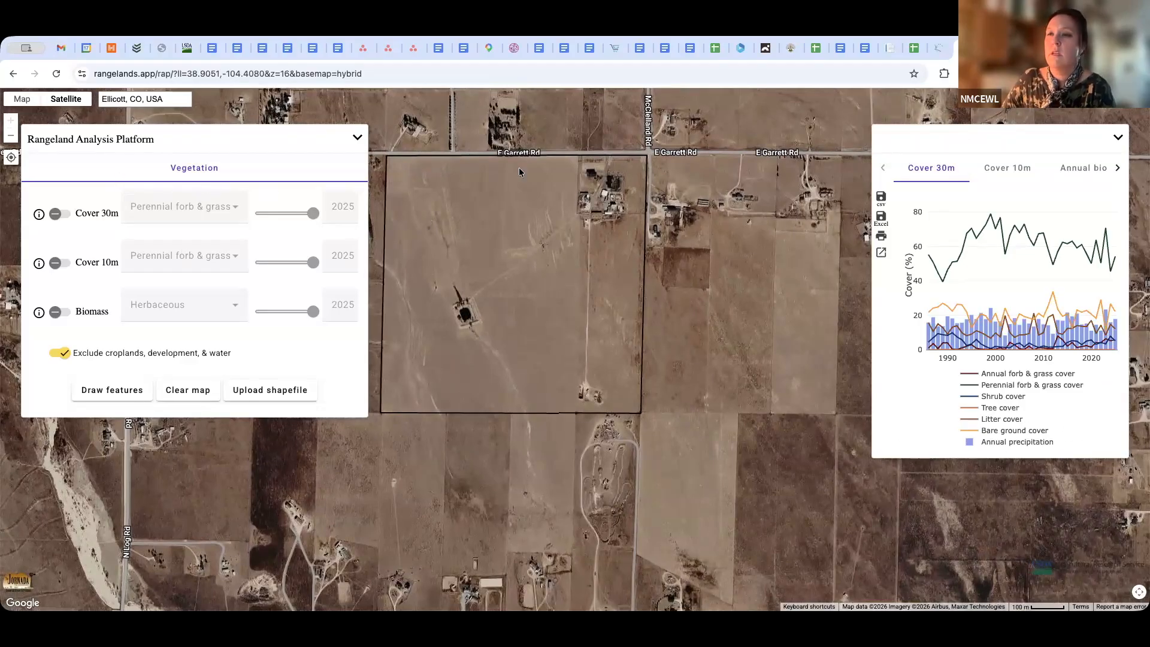
{"action": "left_click", "coordinate": [56, 215]}
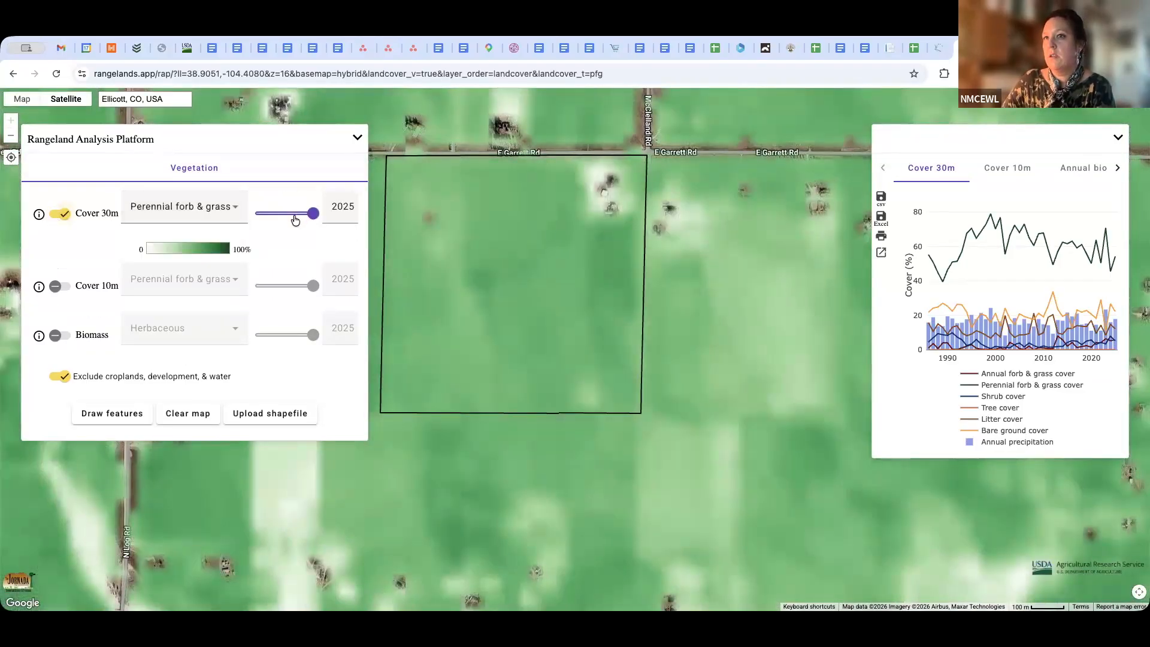
{"action": "left_click", "coordinate": [62, 214]}
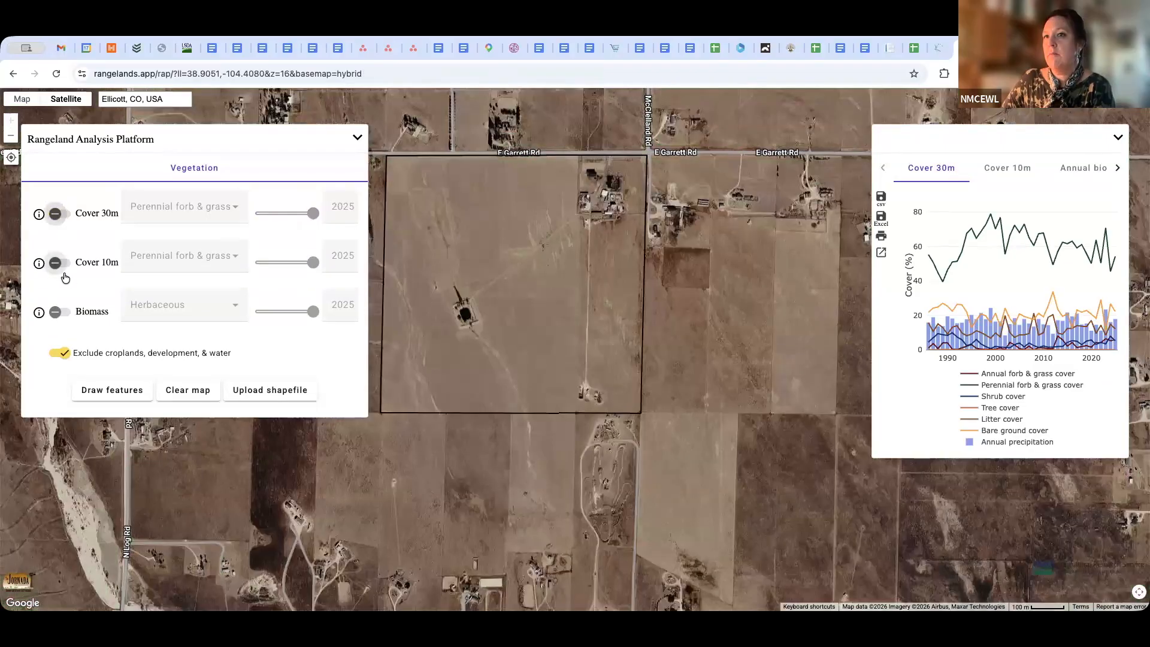
Show the Cover 10m Perennial forb & grass layer for 2025 and reduce its opacity to 52
{"action": "left_click", "coordinate": [60, 286]}
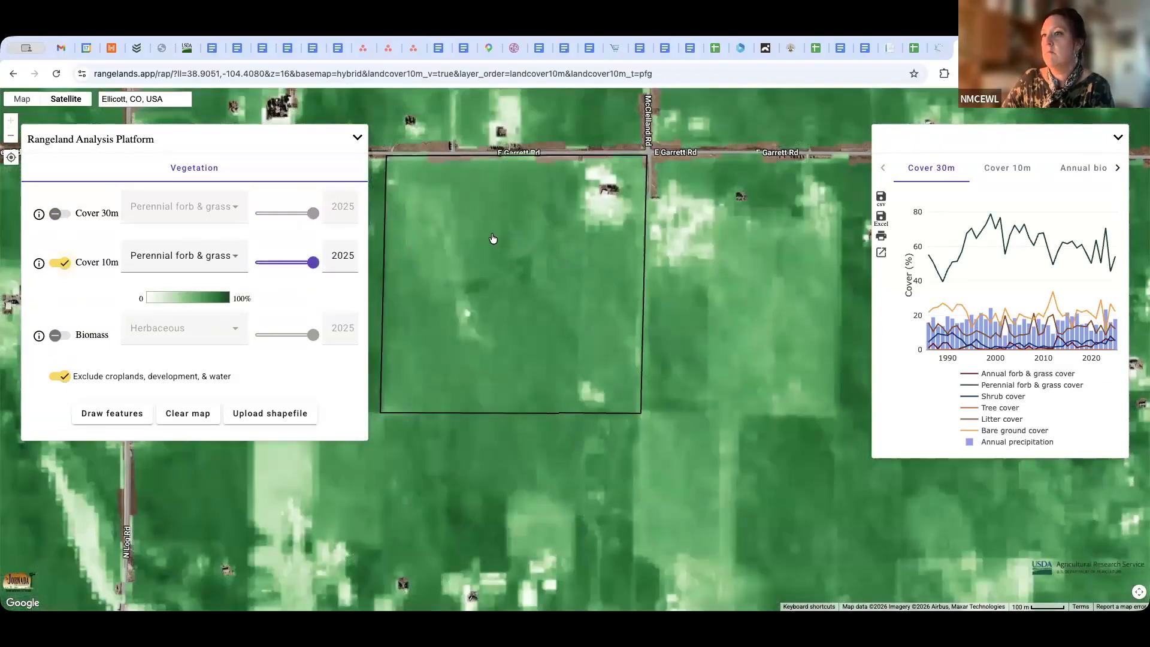
{"action": "mouse_move", "coordinate": [312, 264]}
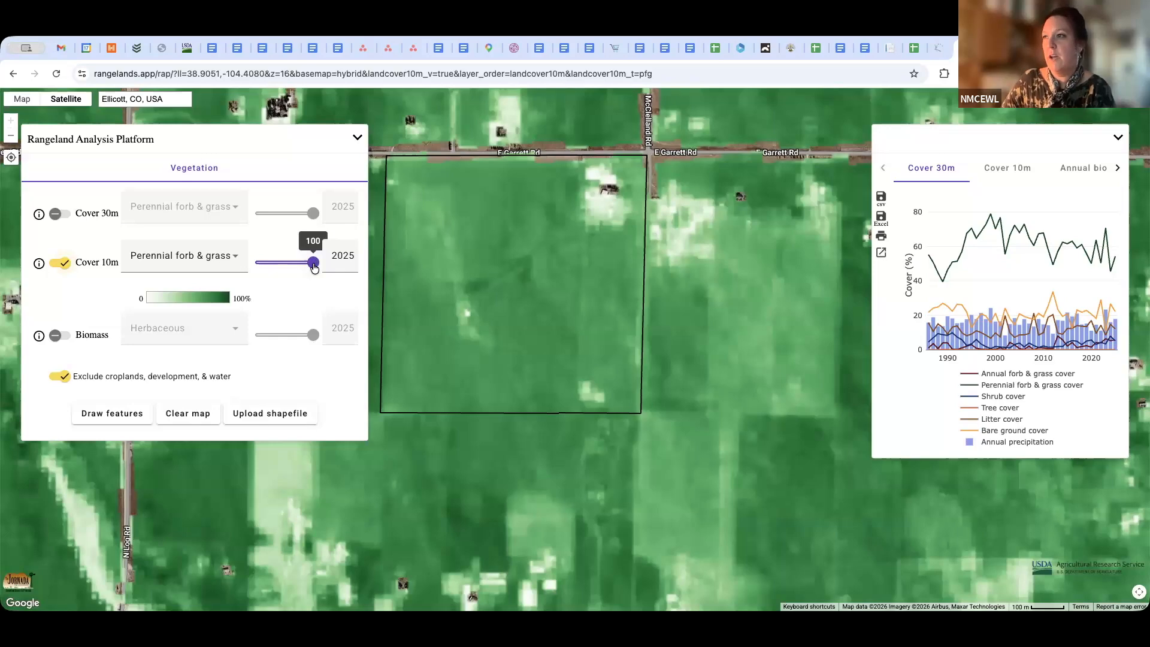
{"action": "left_click_drag", "start_coordinate": [314, 268], "coordinate": [287, 269]}
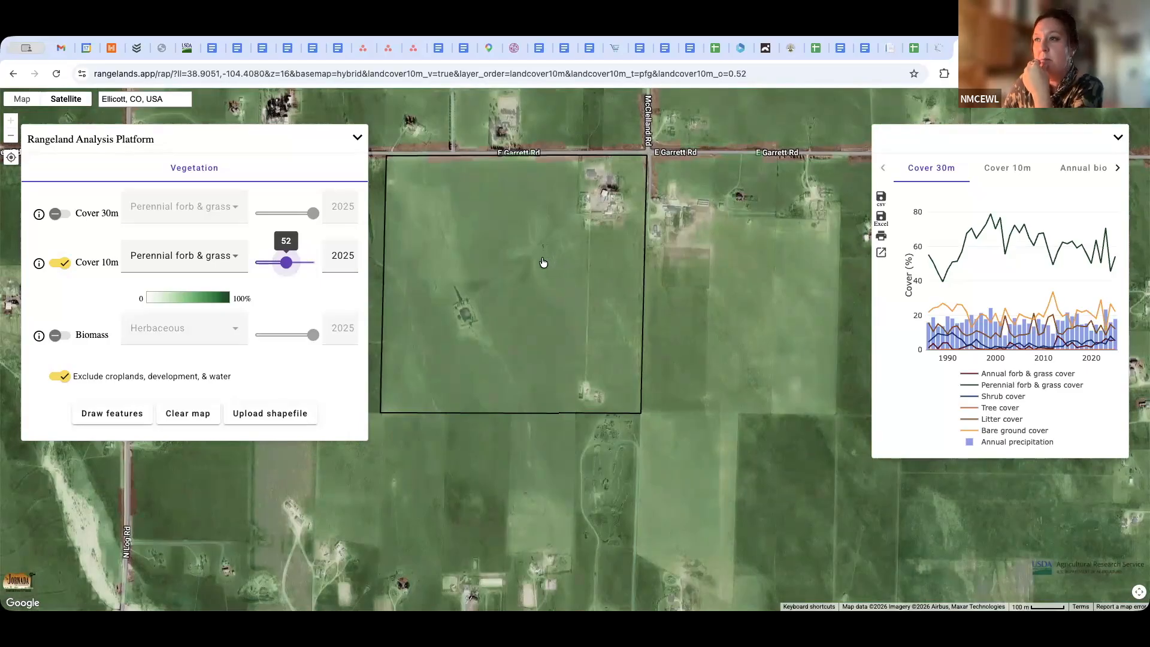
Hide the Cover 10m layer and show the Cover 30m Perennial forb & grass layer instead
{"action": "left_click", "coordinate": [59, 263]}
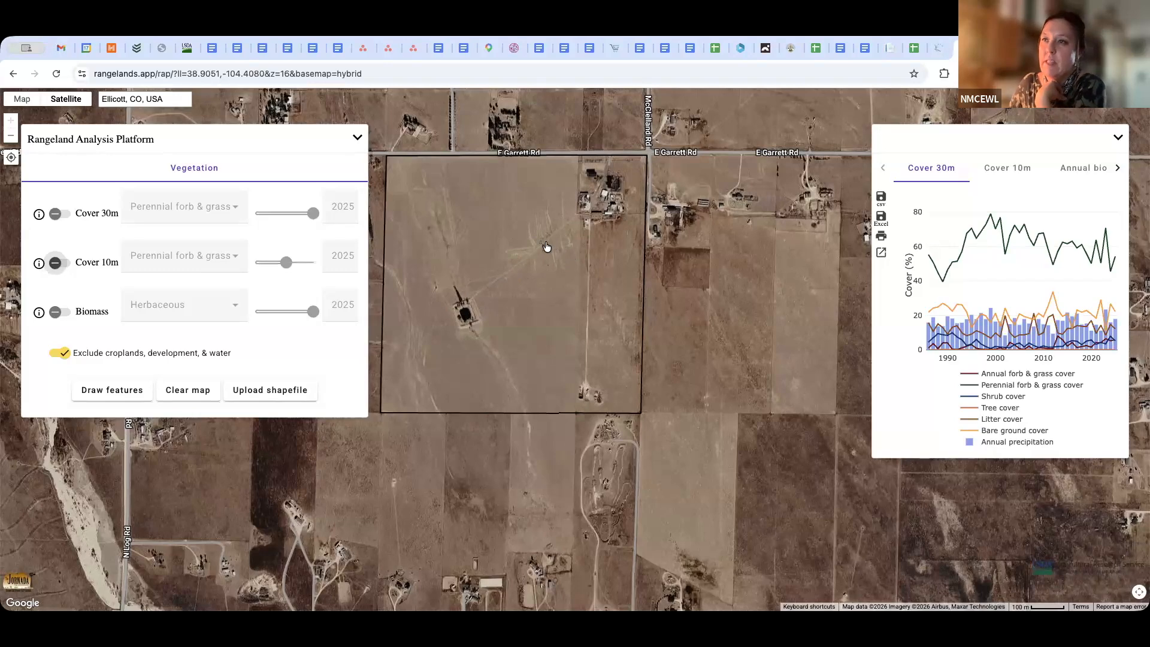
{"action": "left_click", "coordinate": [60, 263]}
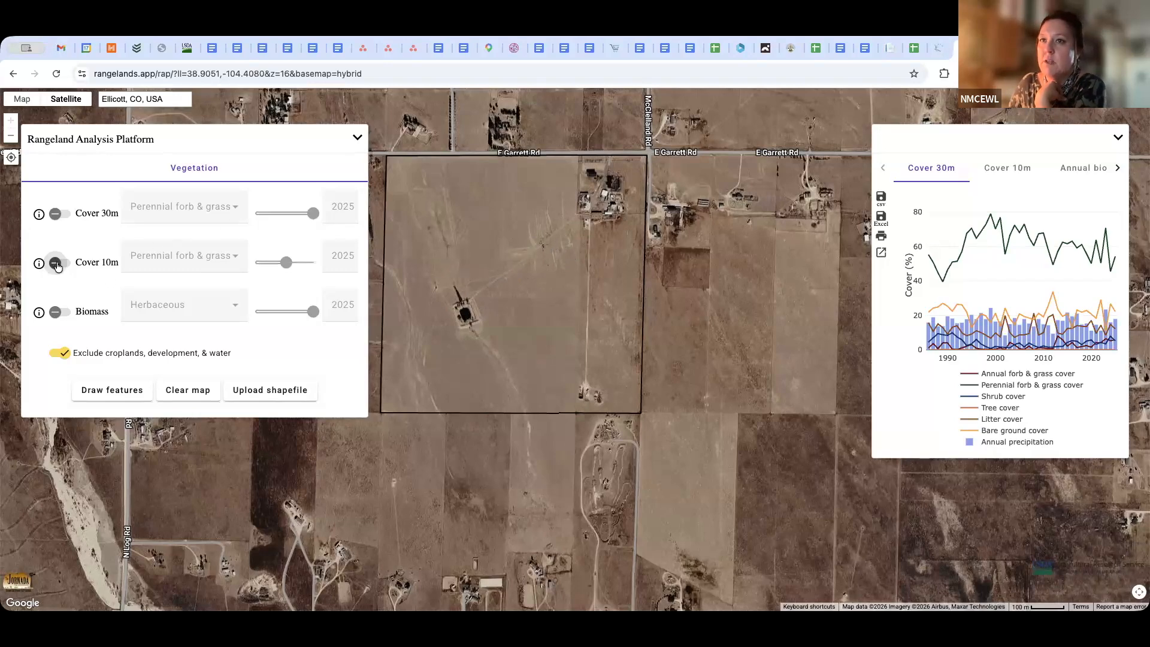
{"action": "left_click", "coordinate": [59, 221]}
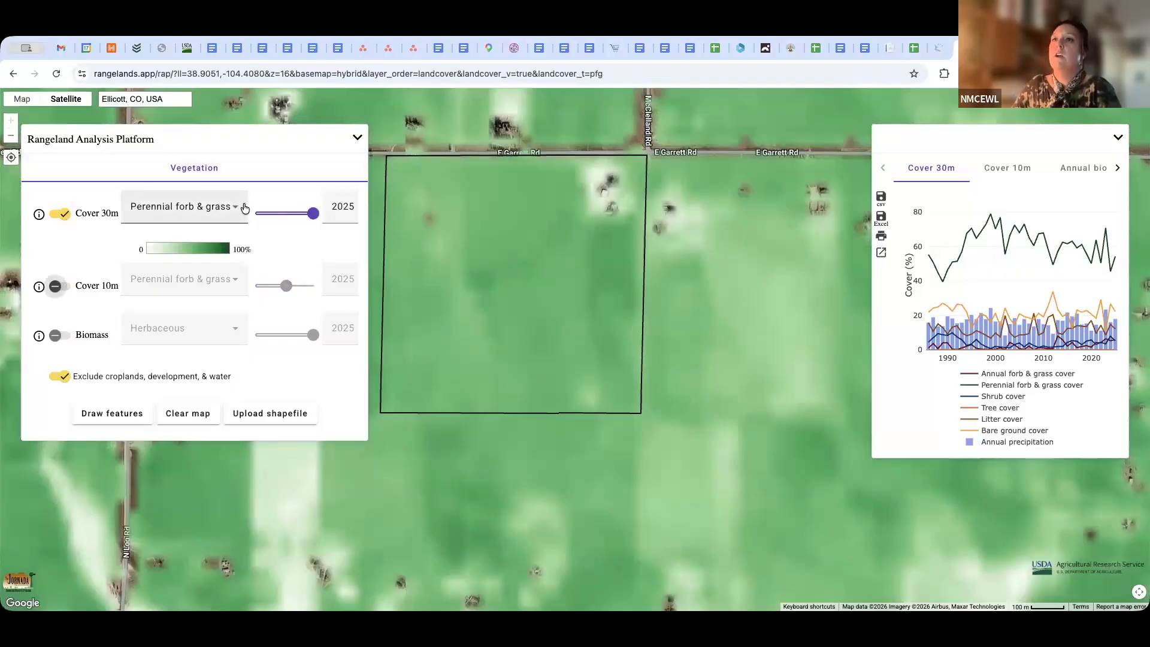
Cycle the Cover 30m layer through the Annual forb & grass, Shrub and Tree cover types, ending on Bare ground
{"action": "left_click", "coordinate": [238, 210]}
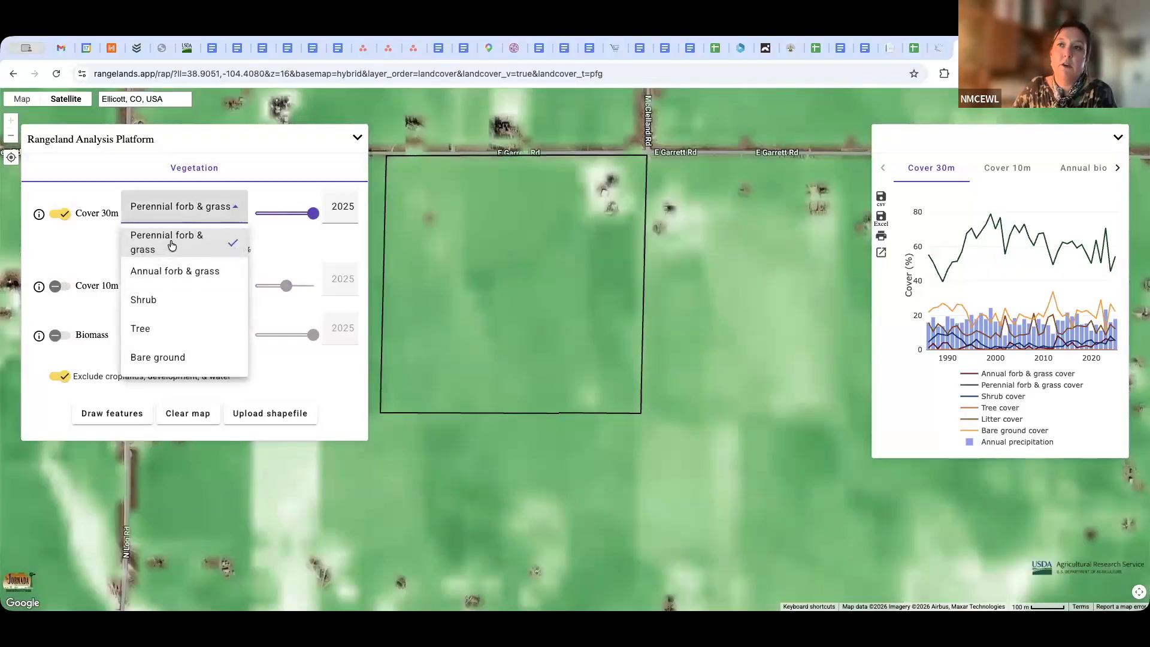
{"action": "left_click", "coordinate": [171, 272]}
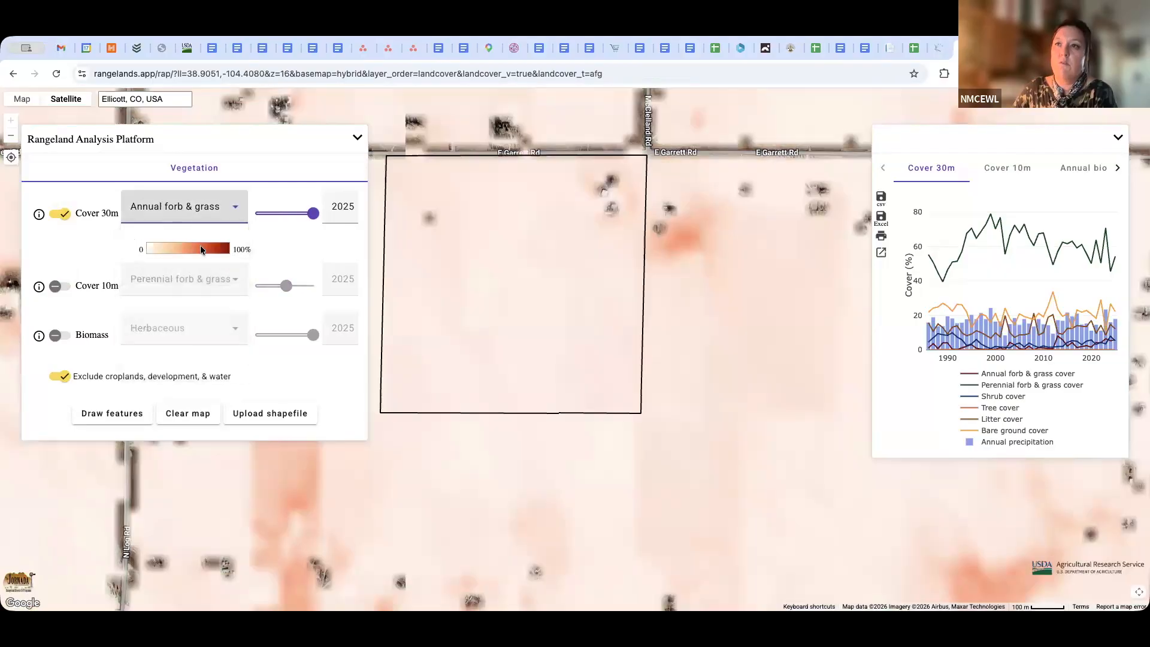
{"action": "left_click", "coordinate": [235, 212]}
{"action": "left_click", "coordinate": [163, 302]}
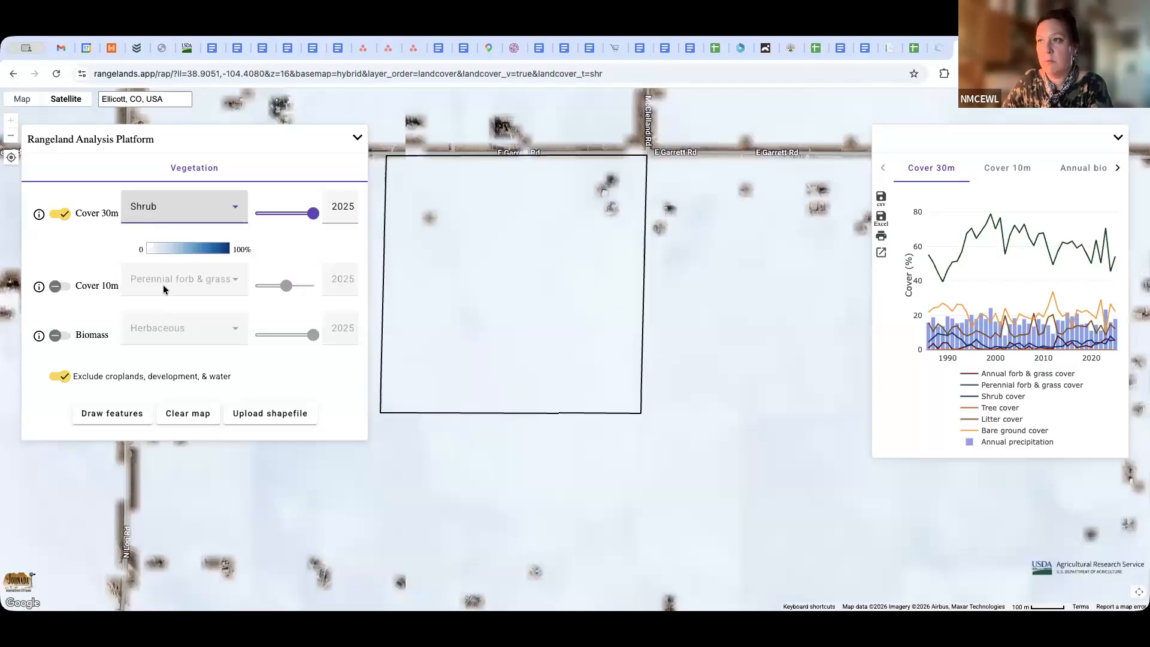
{"action": "left_click", "coordinate": [236, 212]}
{"action": "left_click", "coordinate": [157, 325]}
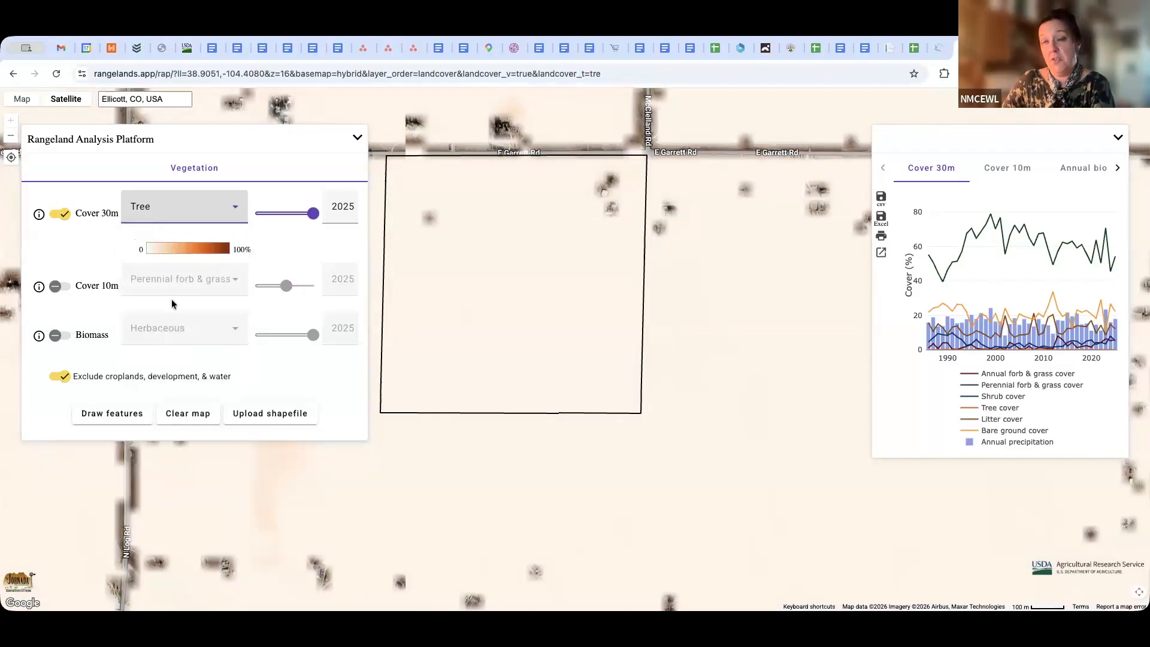
{"action": "left_click", "coordinate": [241, 216]}
{"action": "left_click", "coordinate": [159, 363]}
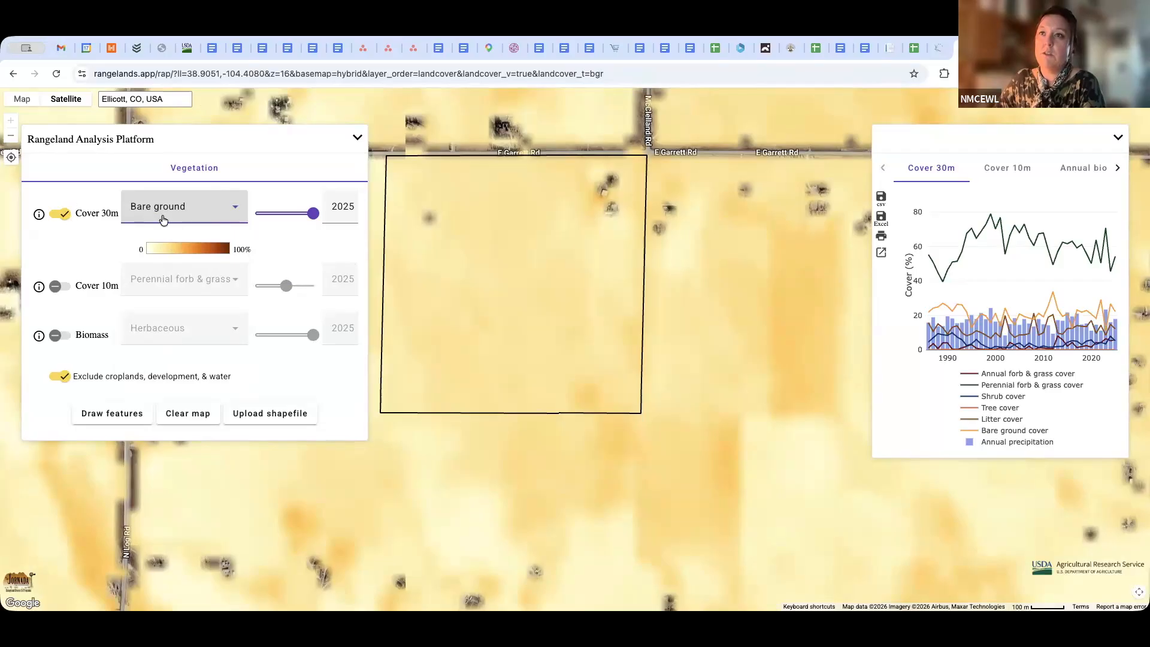
Return the Cover 30m layer to Perennial forb & grass, hide it and show the Cover 10m layer instead
{"action": "left_click", "coordinate": [235, 215]}
{"action": "left_click", "coordinate": [193, 250]}
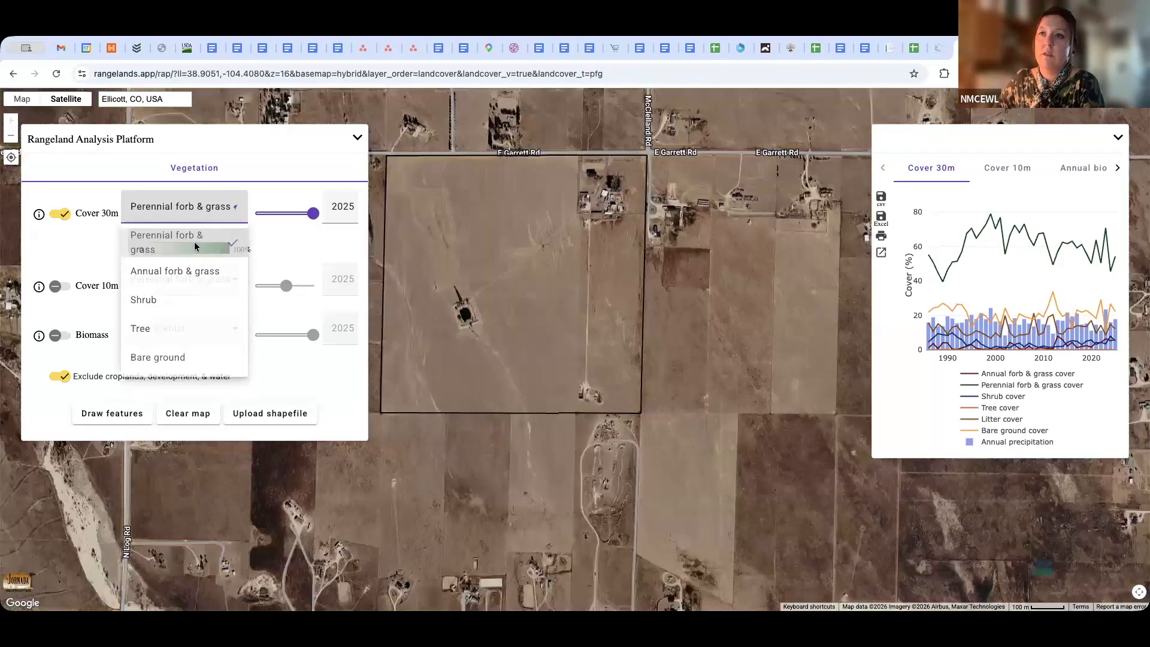
{"action": "left_click", "coordinate": [60, 214]}
{"action": "left_click", "coordinate": [60, 262]}
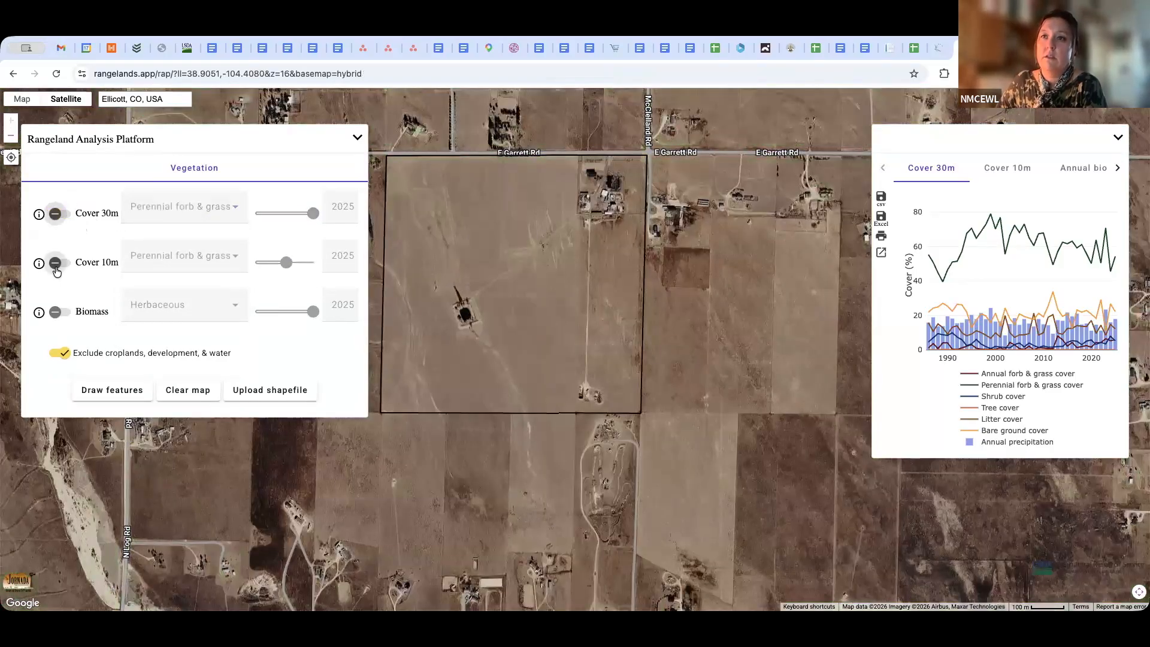
Display Invasive annual grass cover in the Cover 10m layer over the outlined parcel
{"action": "left_click", "coordinate": [245, 258]}
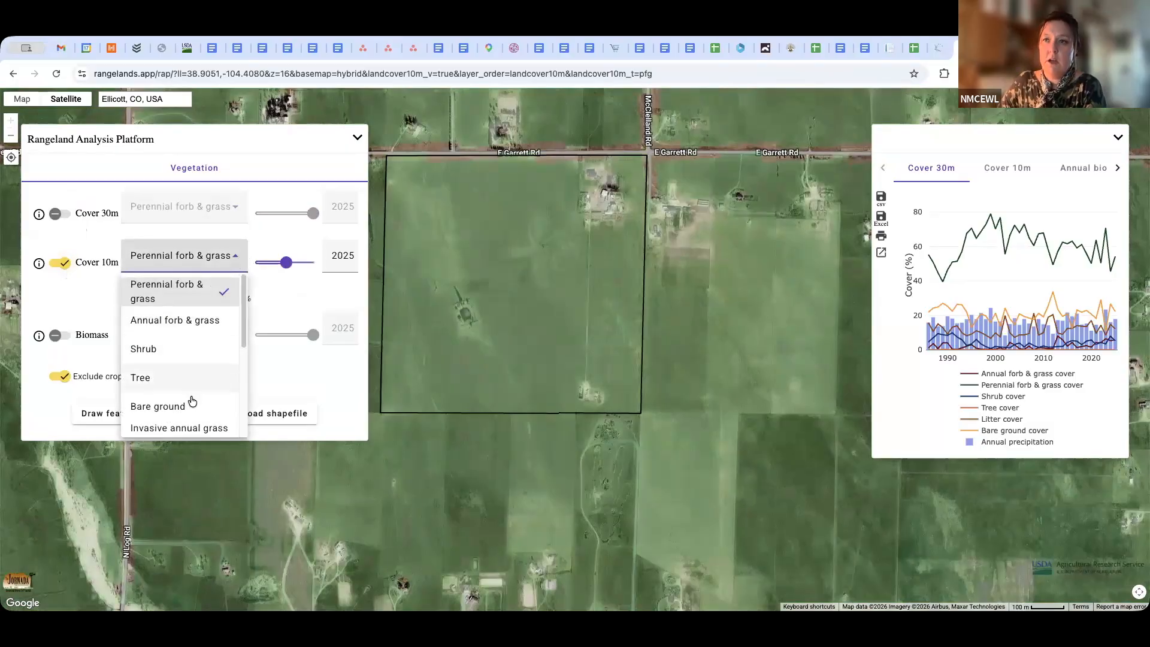
{"action": "scroll", "coordinate": [191, 401], "scroll_direction": "down", "scroll_amount": 1}
{"action": "scroll", "coordinate": [192, 400], "scroll_direction": "down", "scroll_amount": 1}
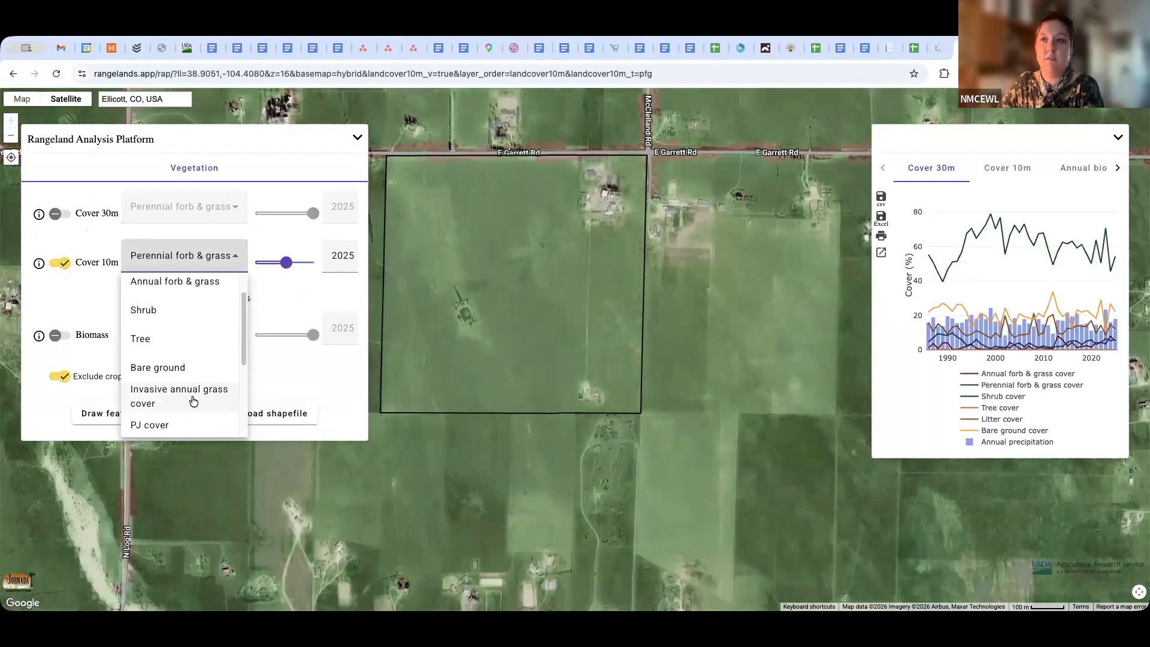
{"action": "left_click", "coordinate": [193, 400]}
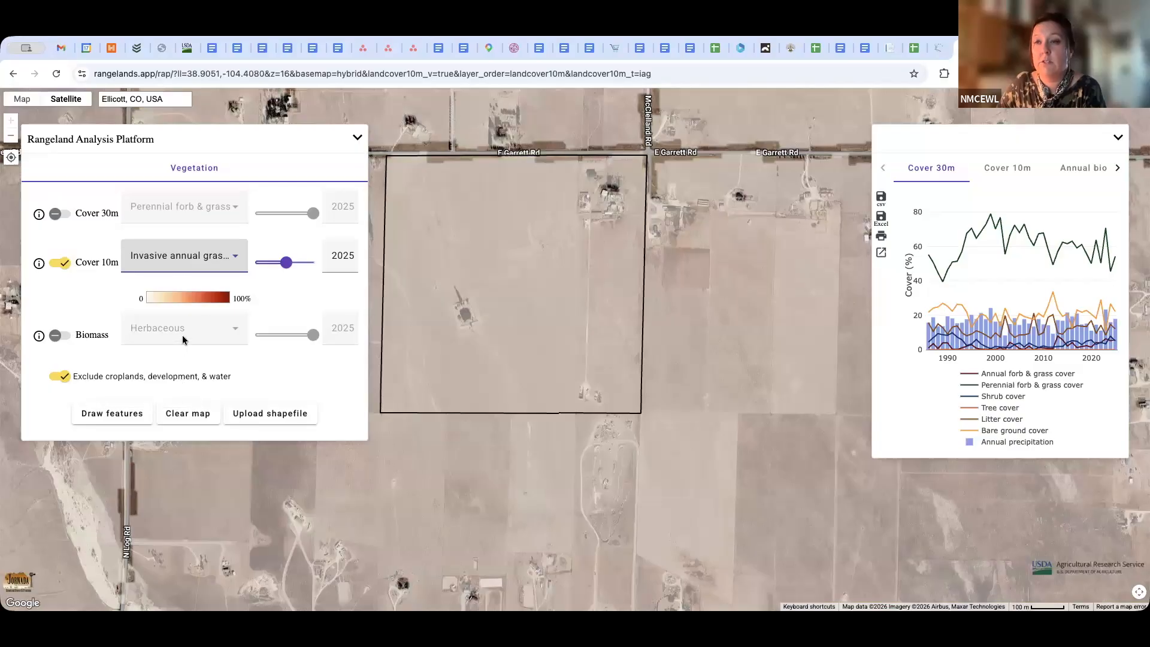
Review the remaining Cover 10m types through Gap 200+ and set the layer back to Perennial forb & grass
{"action": "left_click", "coordinate": [236, 258]}
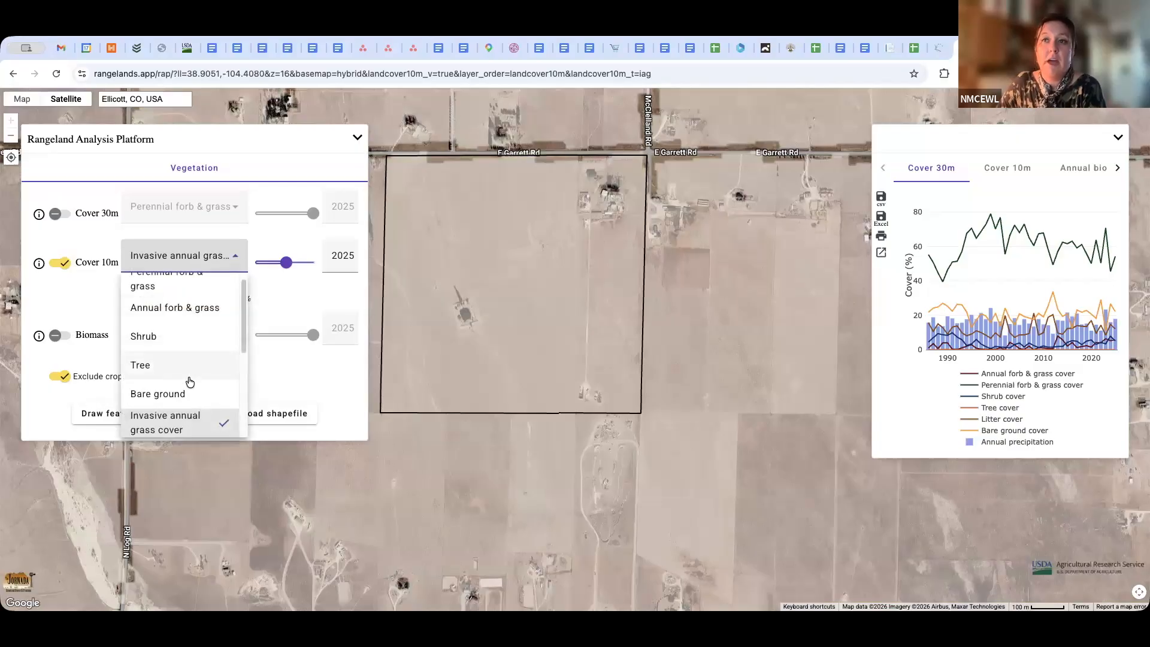
{"action": "scroll", "coordinate": [188, 377], "scroll_direction": "down", "scroll_amount": 3}
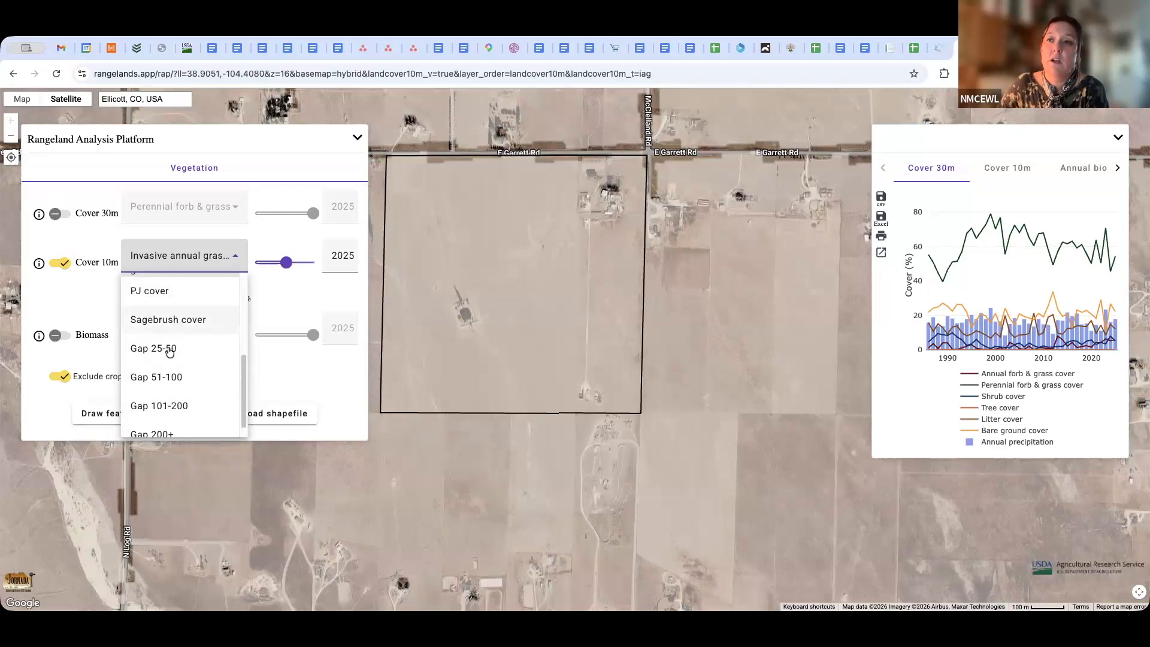
{"action": "scroll", "coordinate": [179, 395], "scroll_direction": "down", "scroll_amount": 1}
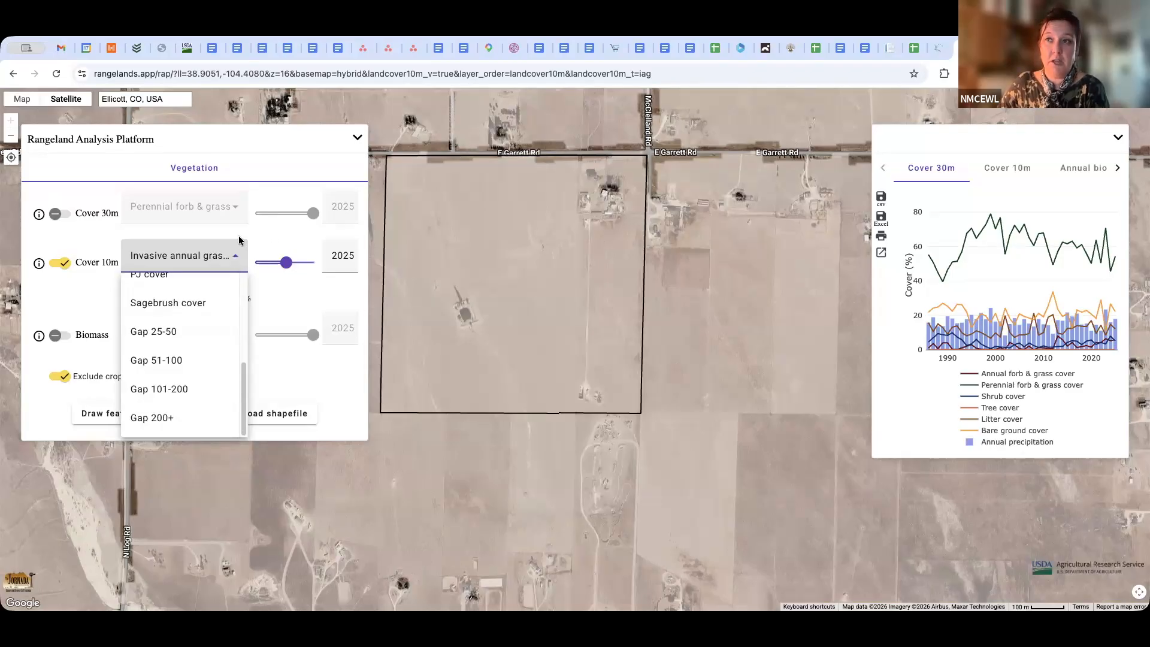
{"action": "scroll", "coordinate": [166, 303], "scroll_direction": "up", "scroll_amount": 5}
{"action": "left_click", "coordinate": [160, 294]}
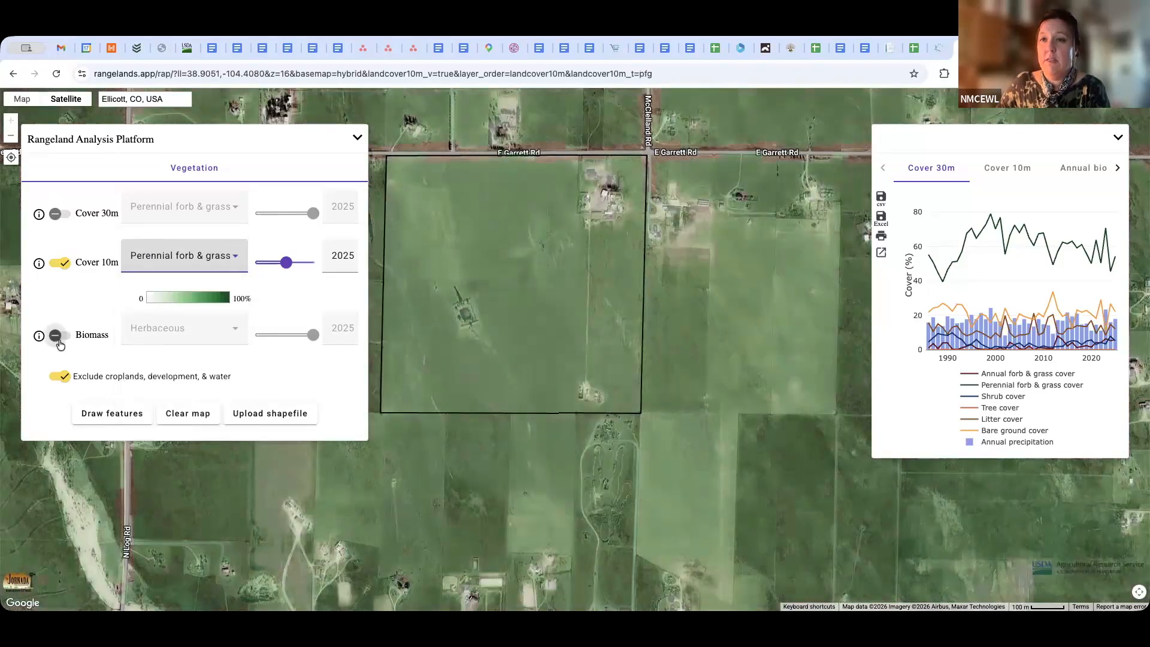
Show the 2025 Biomass layer and preview its Herbaceous, Annual forb & grass and Perennial forb & grass types
{"action": "left_click", "coordinate": [60, 335]}
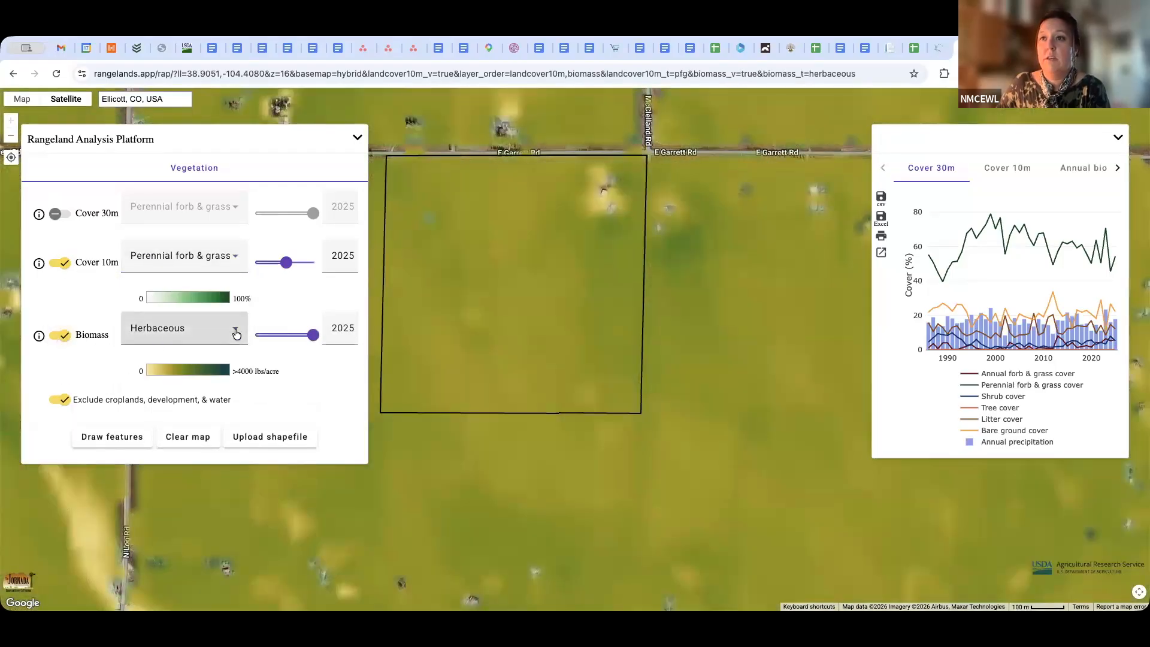
{"action": "left_click", "coordinate": [236, 333]}
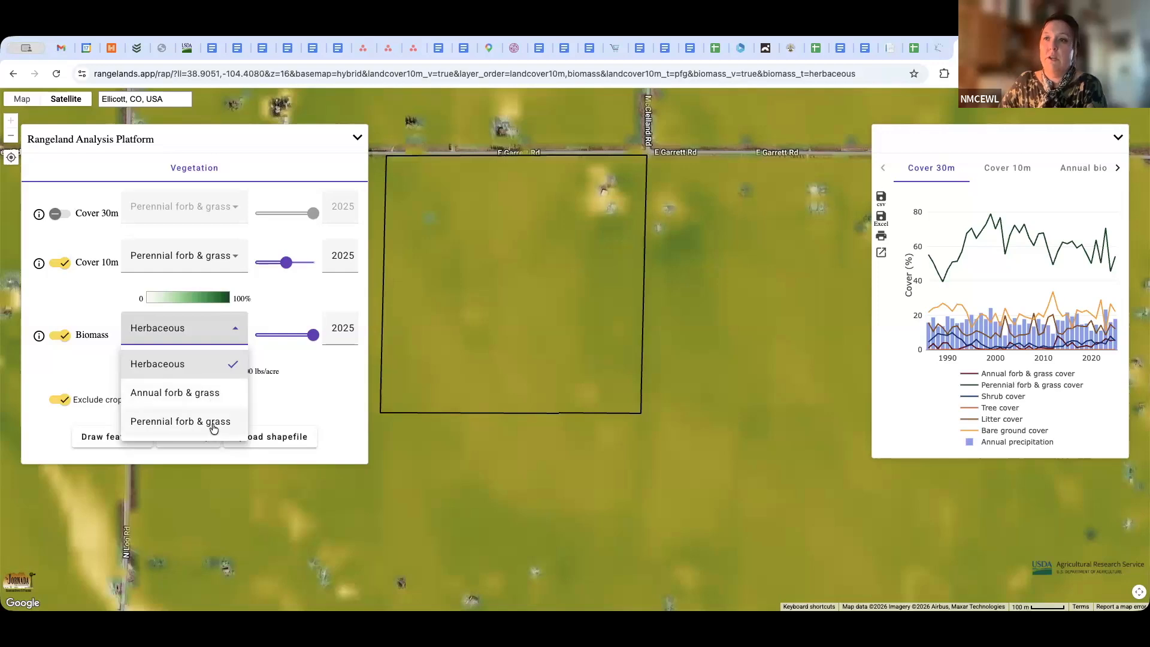
{"action": "left_click", "coordinate": [202, 392]}
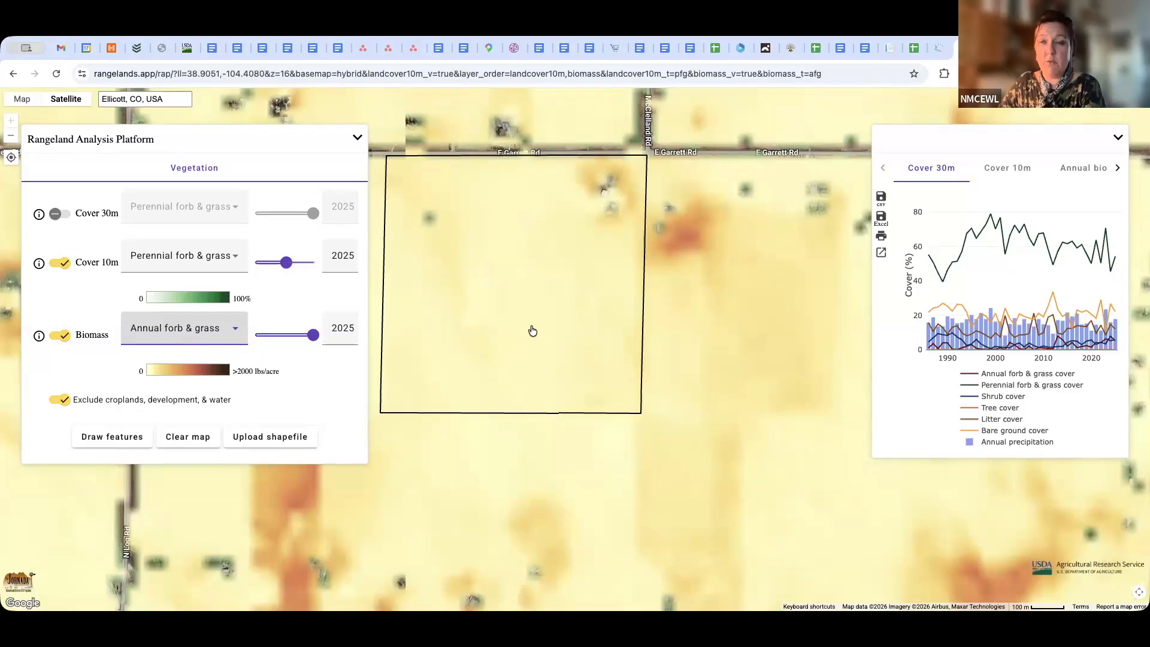
{"action": "left_click", "coordinate": [226, 330]}
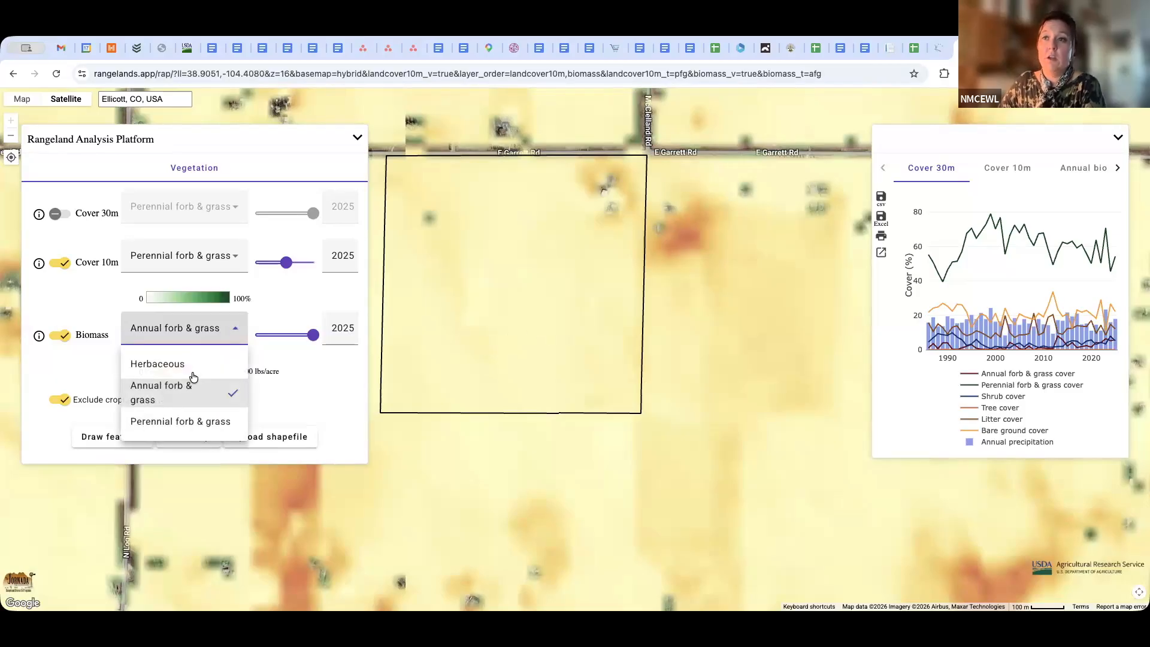
{"action": "left_click", "coordinate": [163, 419]}
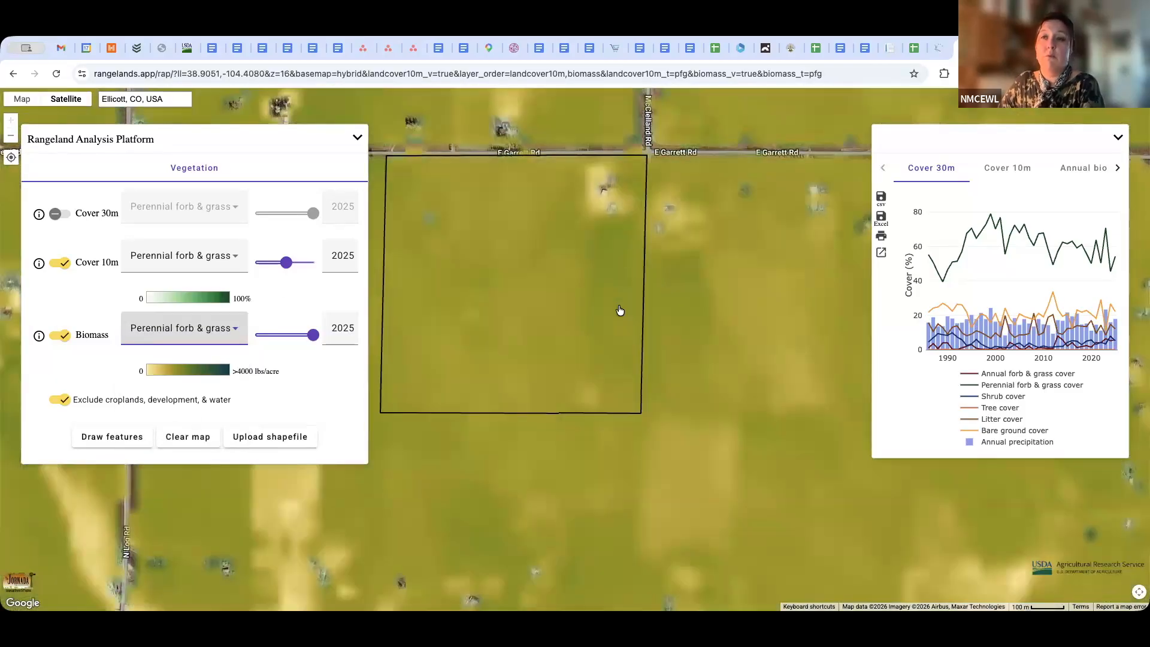
Set the Biomass layer back to Herbaceous and hide it
{"action": "left_click", "coordinate": [236, 330]}
{"action": "left_click", "coordinate": [210, 362]}
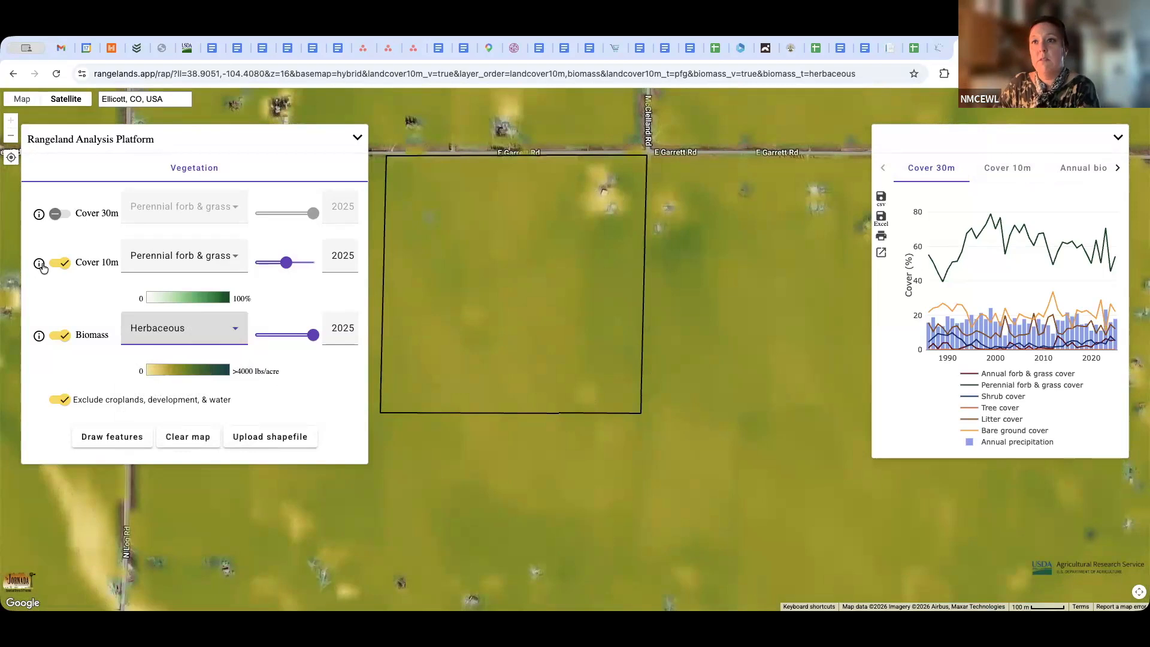
{"action": "left_click", "coordinate": [60, 335]}
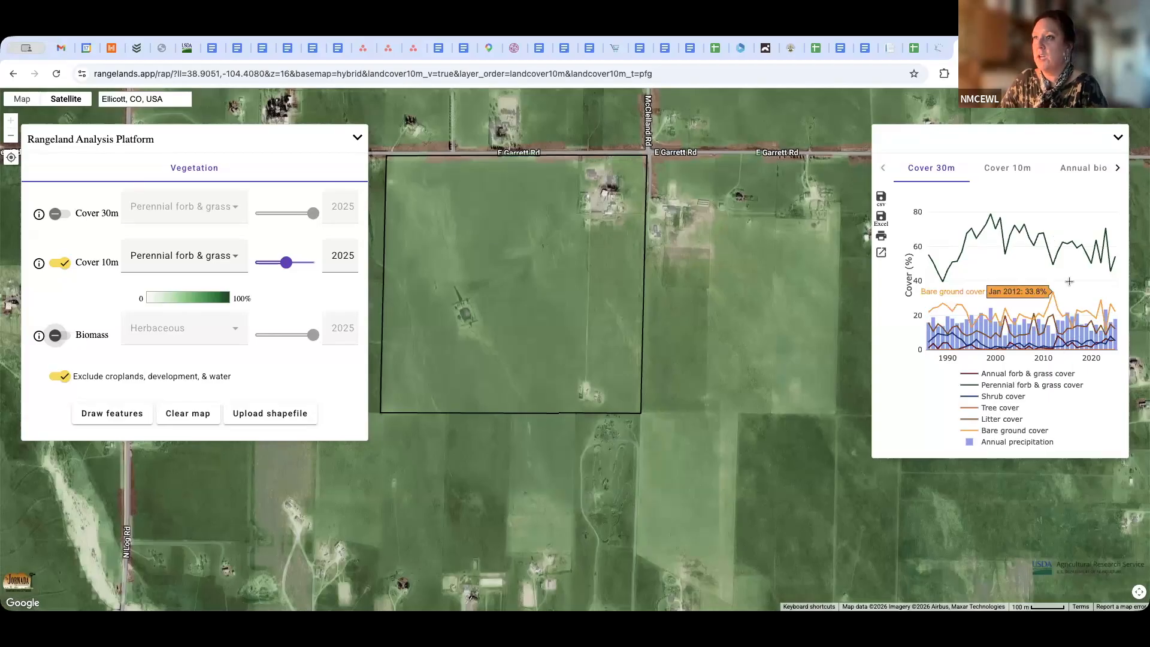
Compare the parcel's Cover 30m and Cover 10m time-series charts, ending on the Cover 10m chart
{"action": "left_click", "coordinate": [1017, 175]}
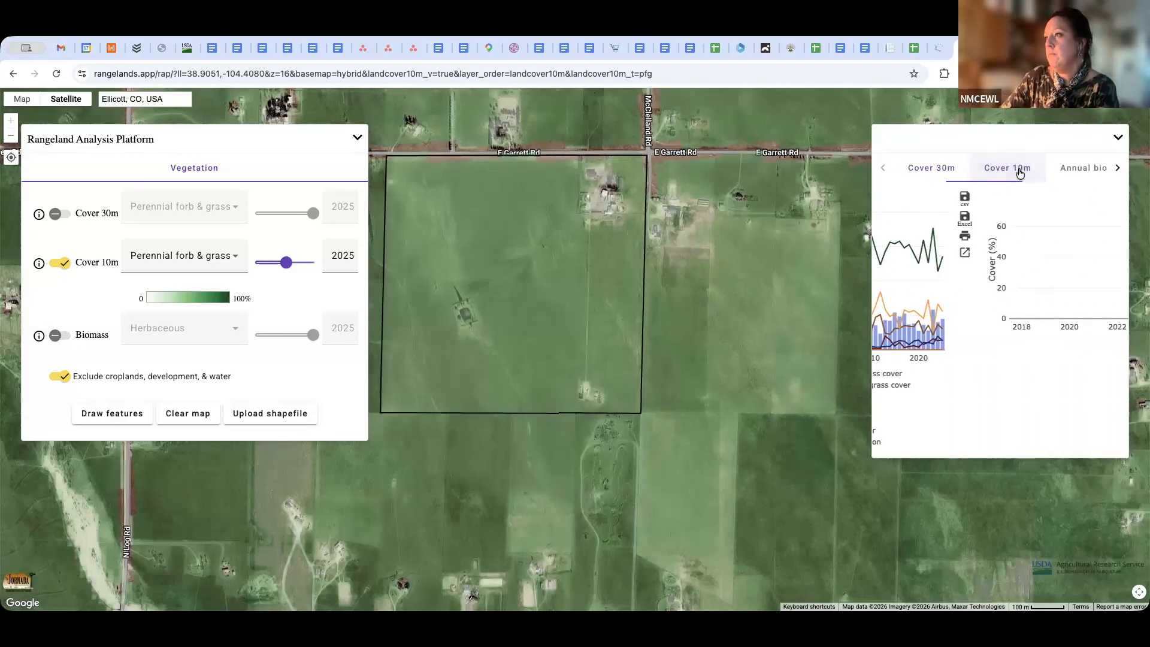
{"action": "left_click", "coordinate": [923, 179]}
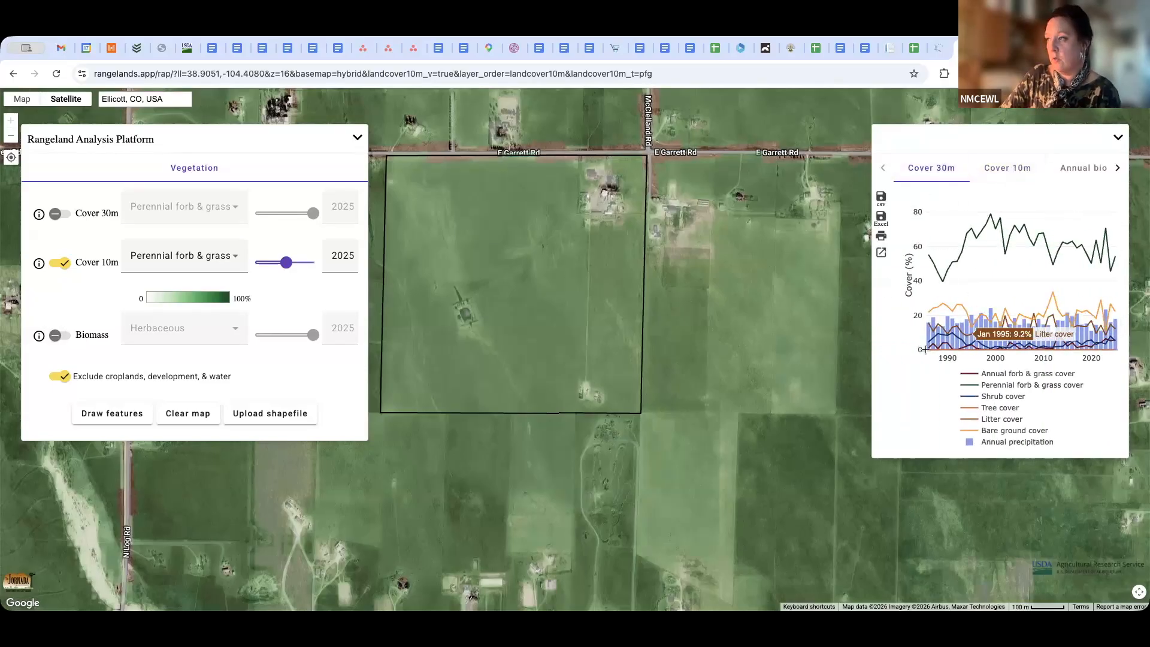
{"action": "left_click", "coordinate": [1012, 178]}
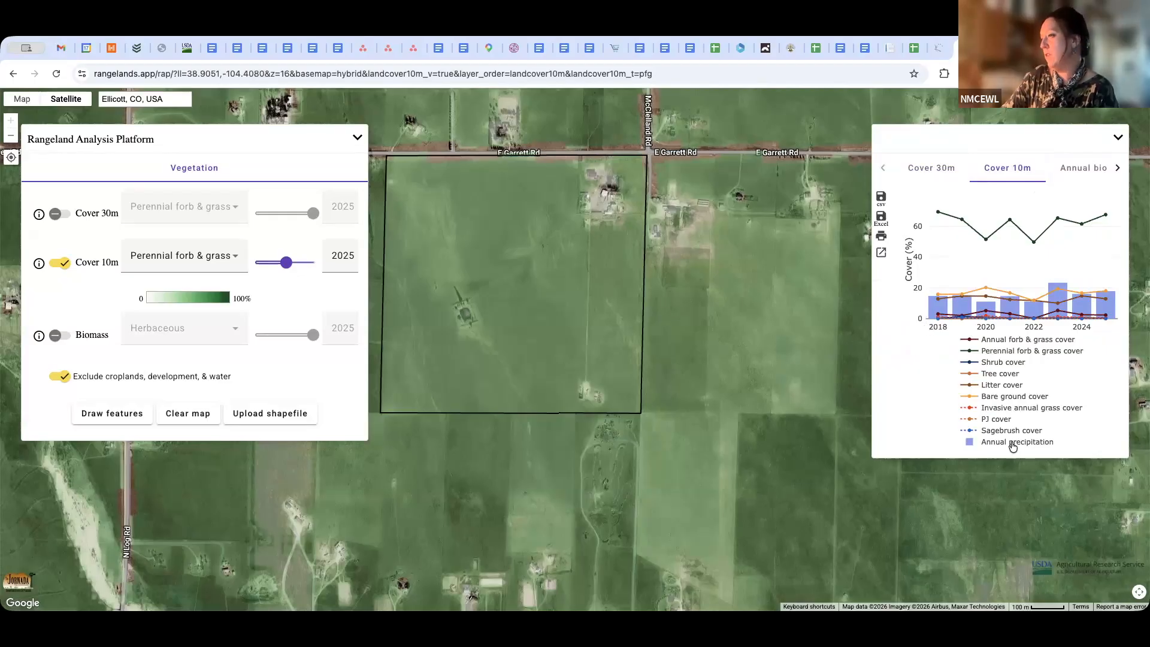
View the parcel's Annual biomass chart and inspect the data points in the 16-day biomass chart for 2026
{"action": "left_click", "coordinate": [1099, 174]}
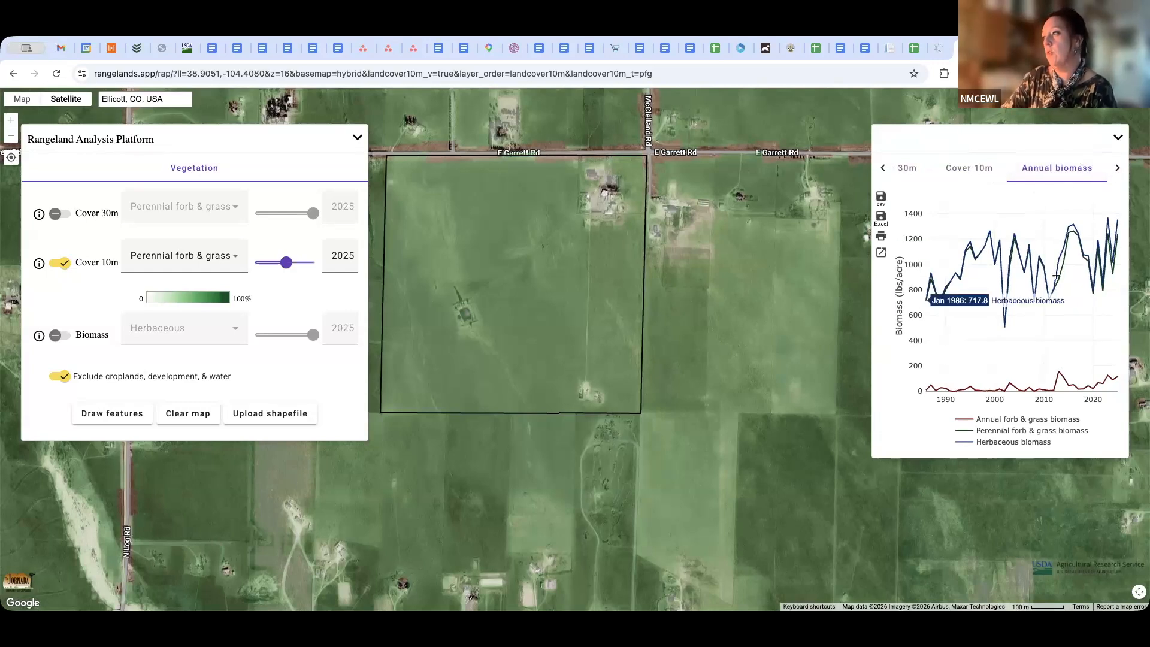
{"action": "left_click", "coordinate": [1118, 172]}
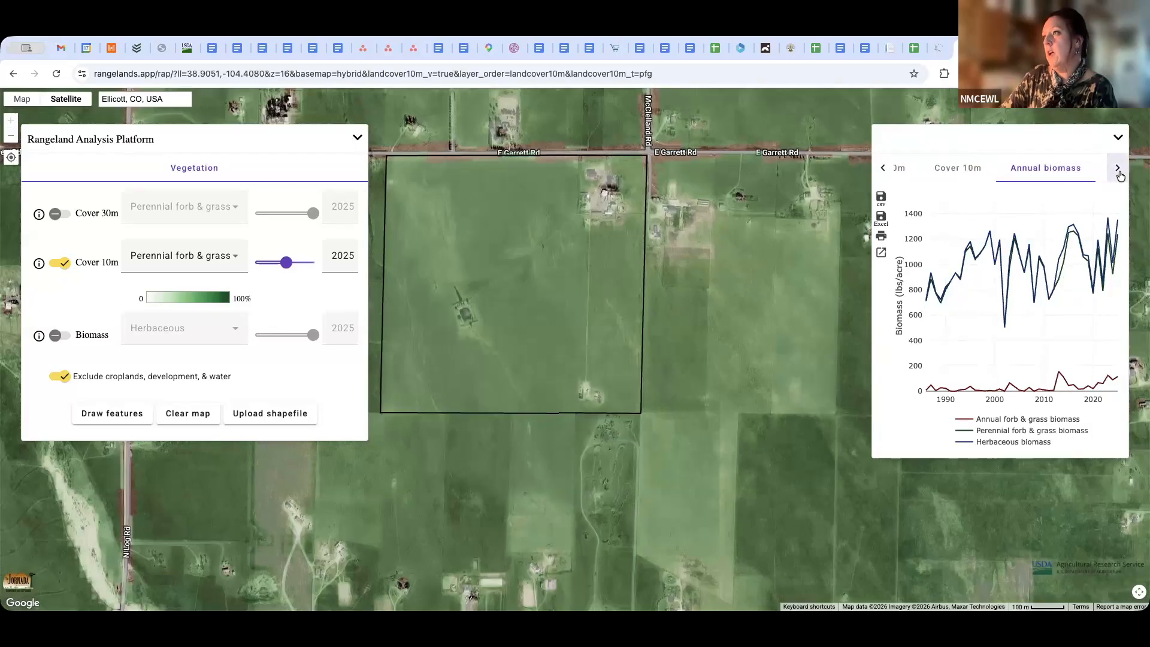
{"action": "left_click", "coordinate": [1077, 177]}
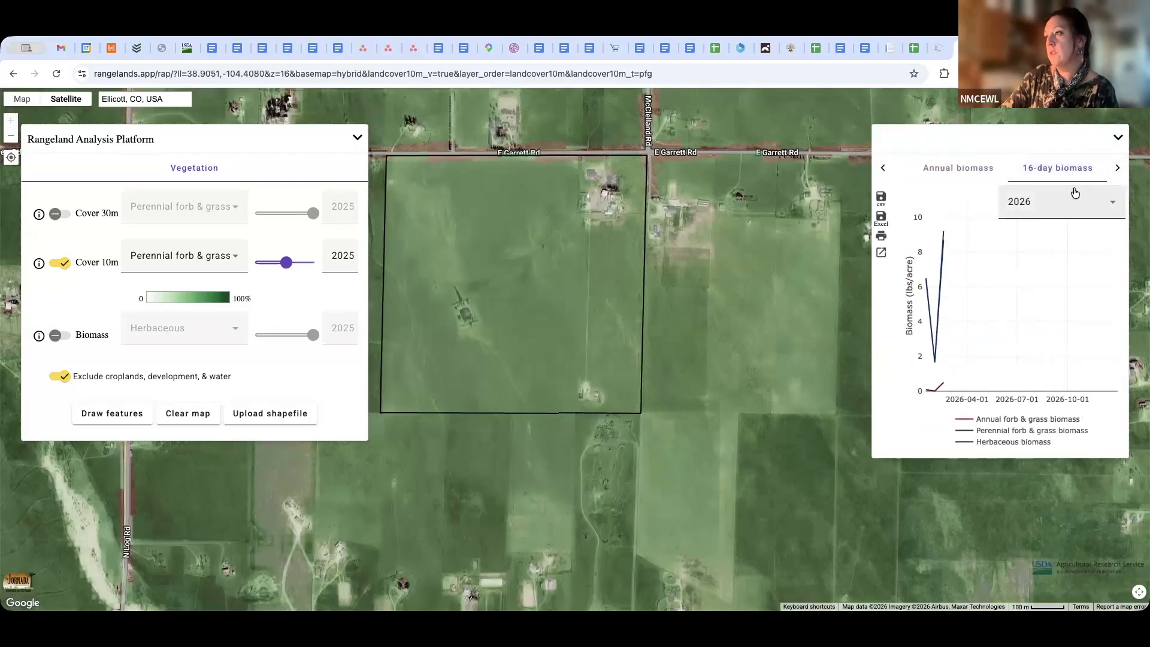
{"action": "mouse_move", "coordinate": [931, 362]}
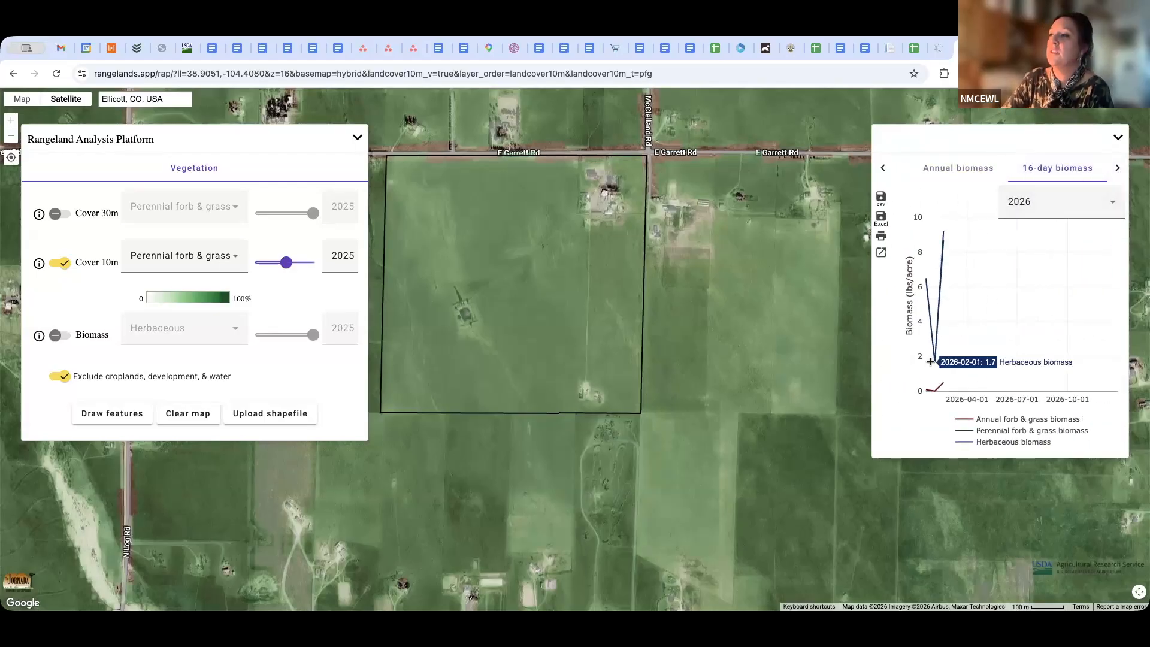
{"action": "mouse_move", "coordinate": [945, 226]}
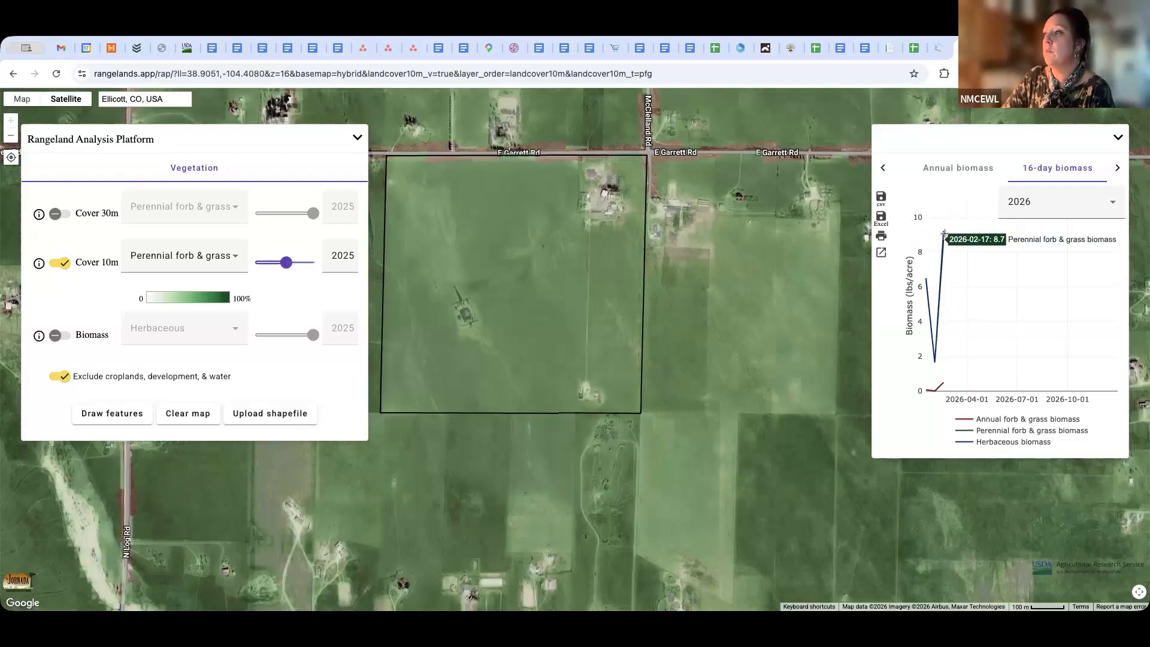
Change the 16-day biomass chart to 2025 and examine its seasonal peak
{"action": "left_click", "coordinate": [1109, 212]}
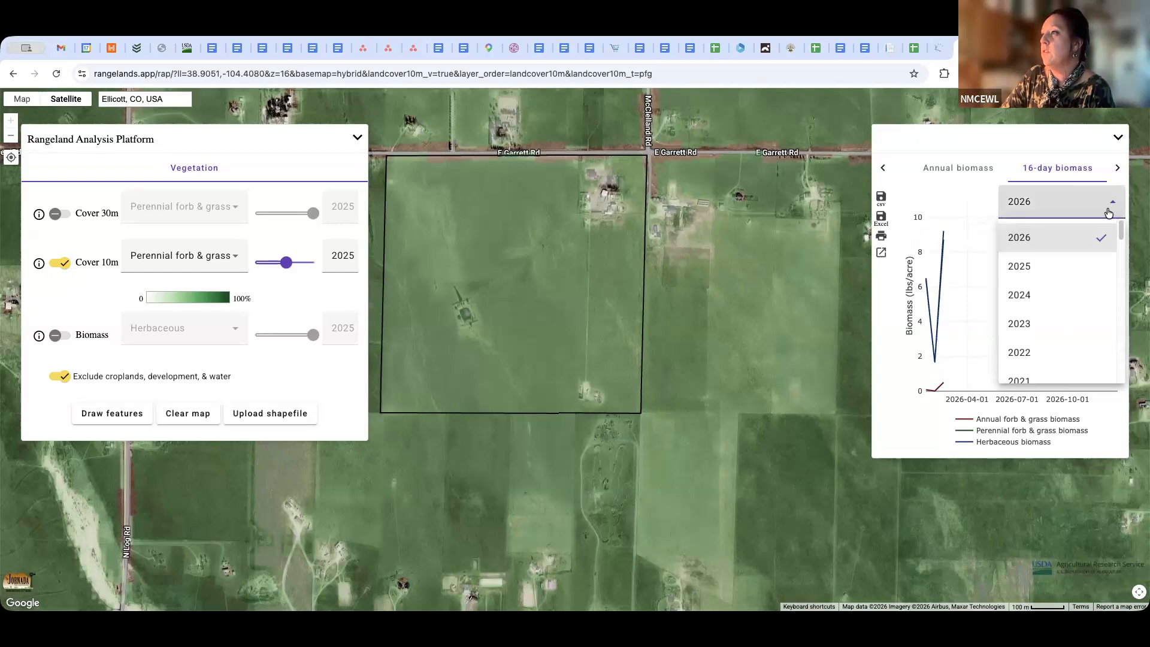
{"action": "left_click", "coordinate": [1061, 267]}
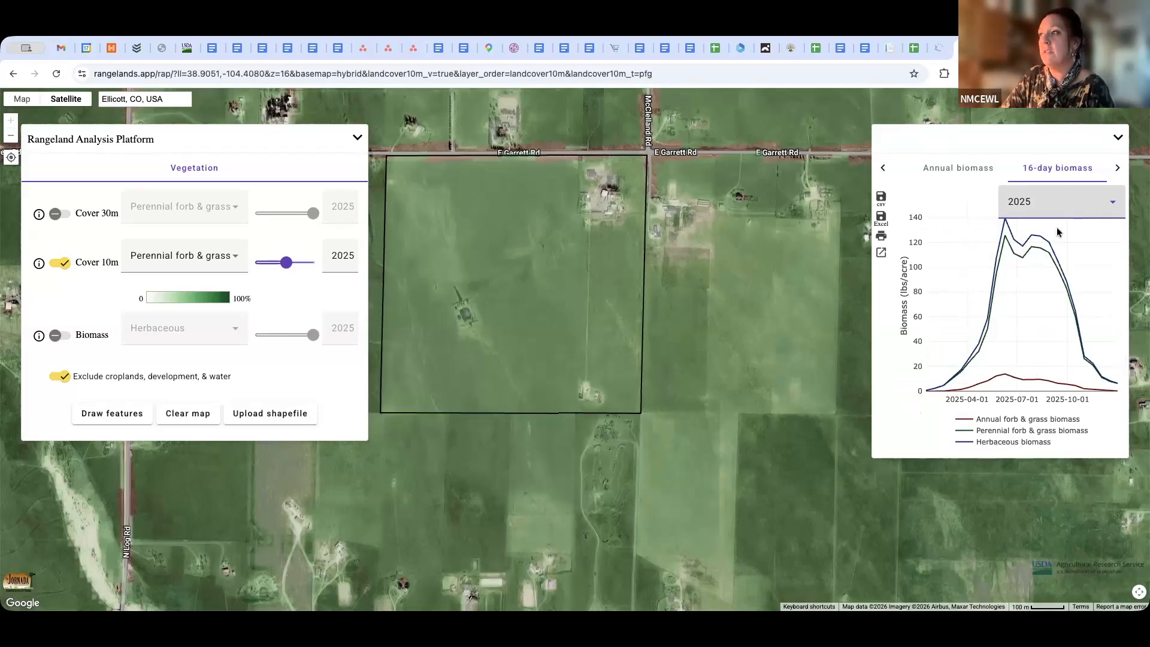
{"action": "mouse_move", "coordinate": [1056, 233]}
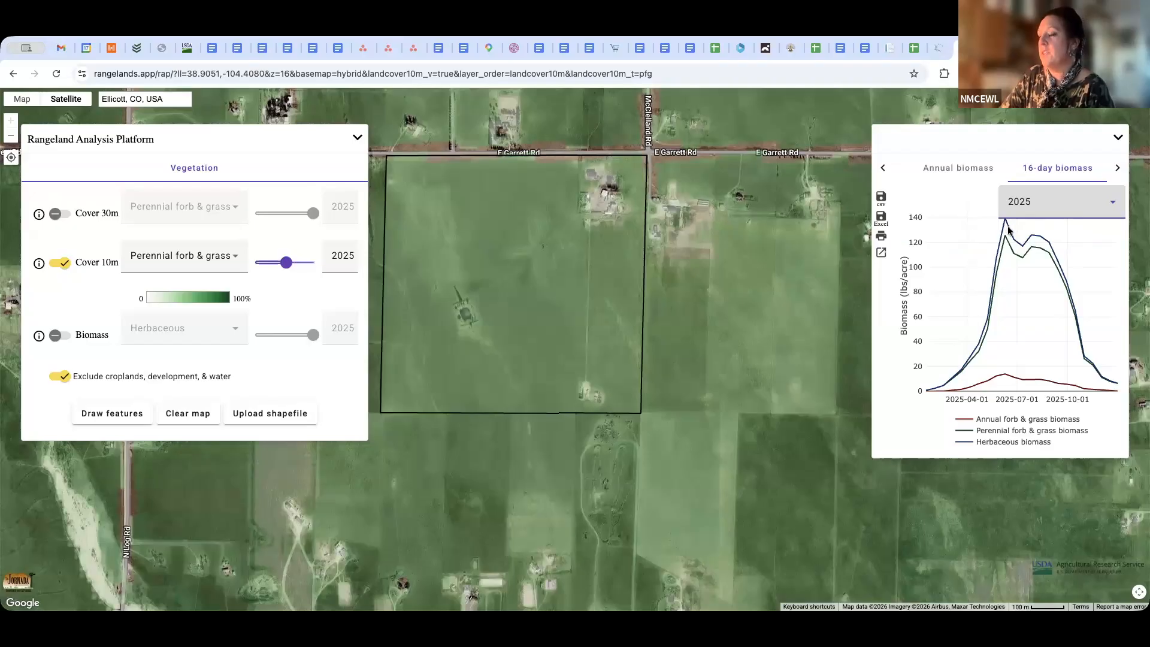
Show the 16-day biomass chart for 2020 for comparison and return it to 2025
{"action": "left_click", "coordinate": [1109, 203]}
{"action": "scroll", "coordinate": [1057, 335], "scroll_direction": "down", "scroll_amount": 3}
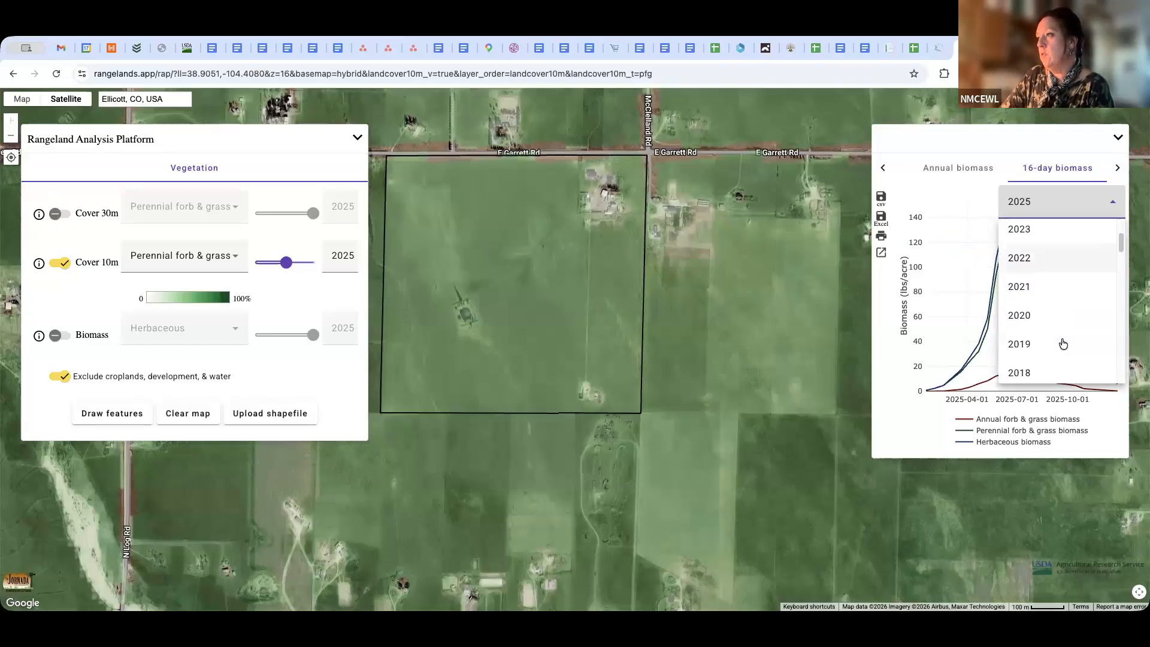
{"action": "left_click", "coordinate": [1047, 294]}
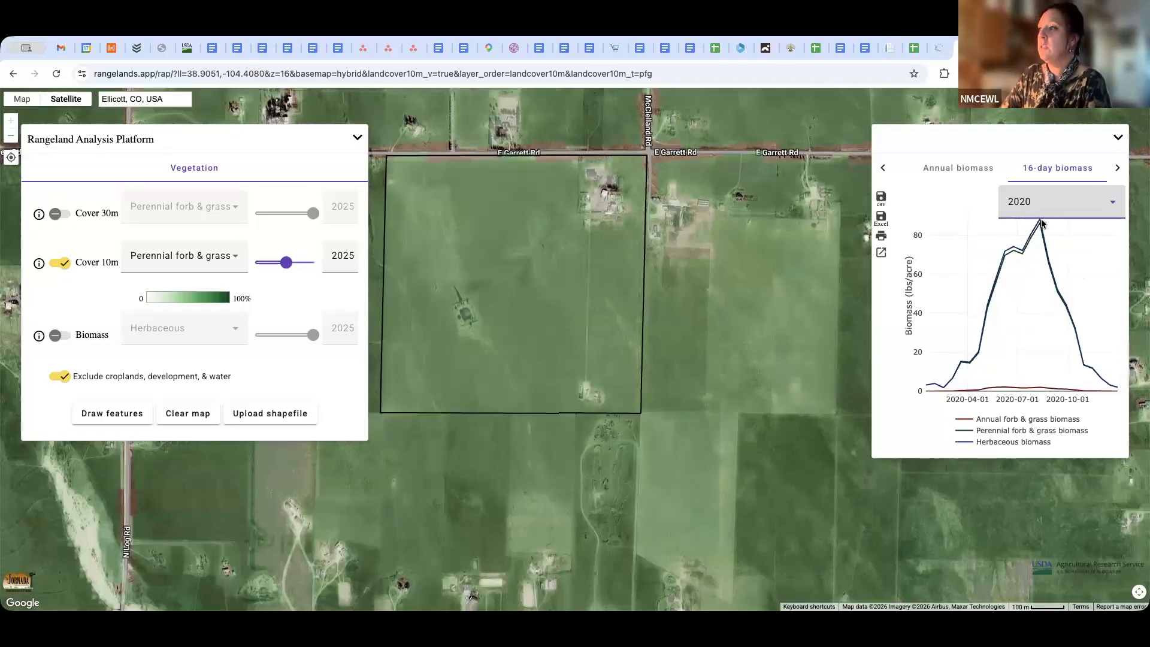
{"action": "left_click", "coordinate": [1115, 208]}
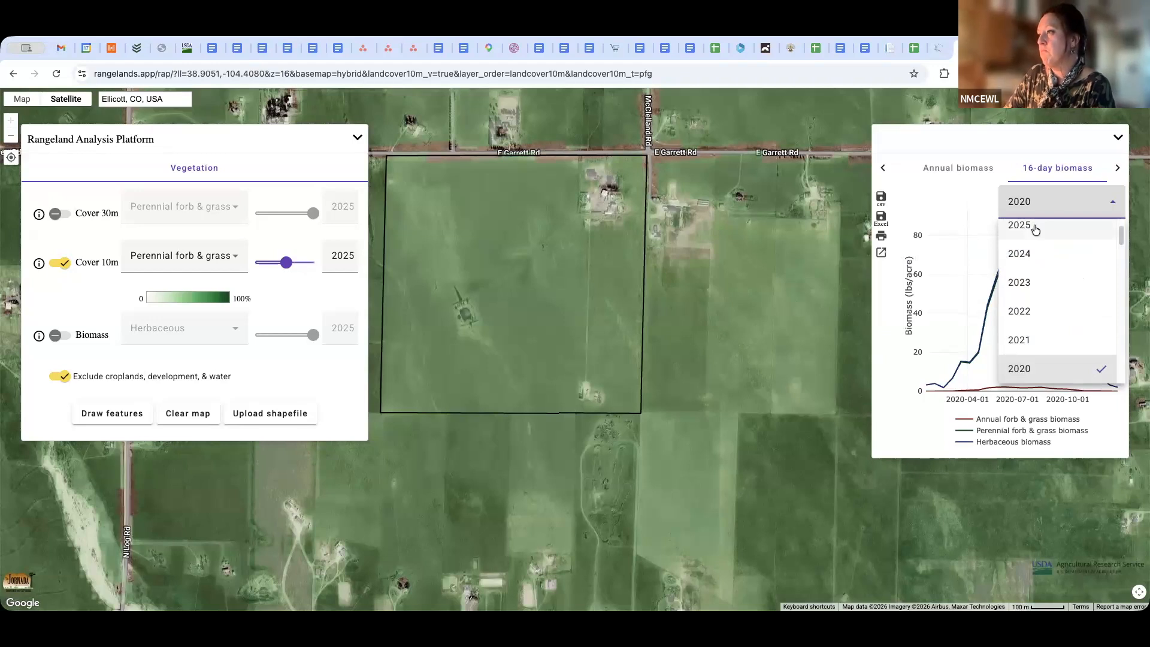
{"action": "left_click", "coordinate": [1035, 230]}
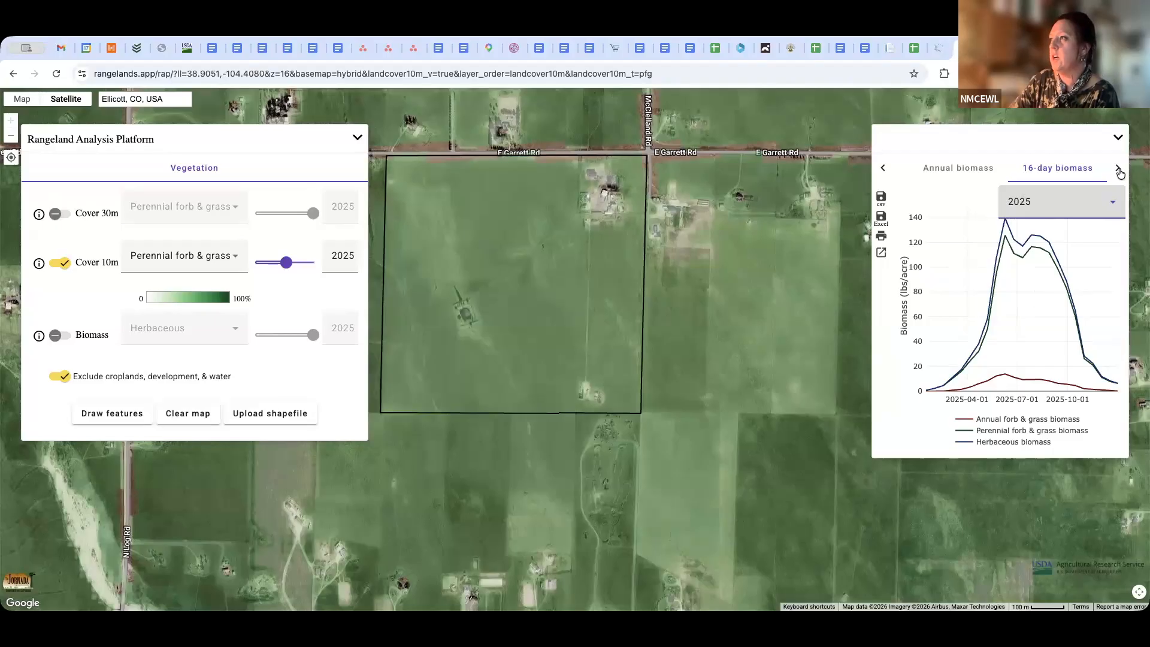
Browse the remaining chart categories for the parcel up to Gap Cover 10m
{"action": "left_click", "coordinate": [1118, 169]}
{"action": "left_click", "coordinate": [1119, 170]}
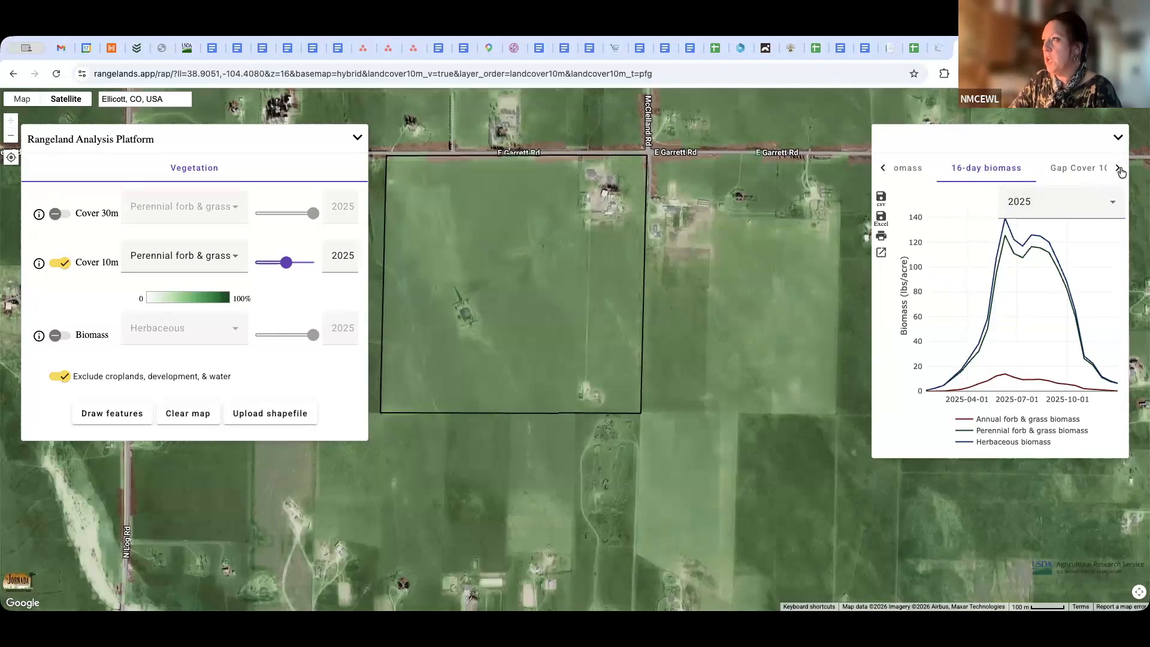
{"action": "left_click", "coordinate": [1119, 173]}
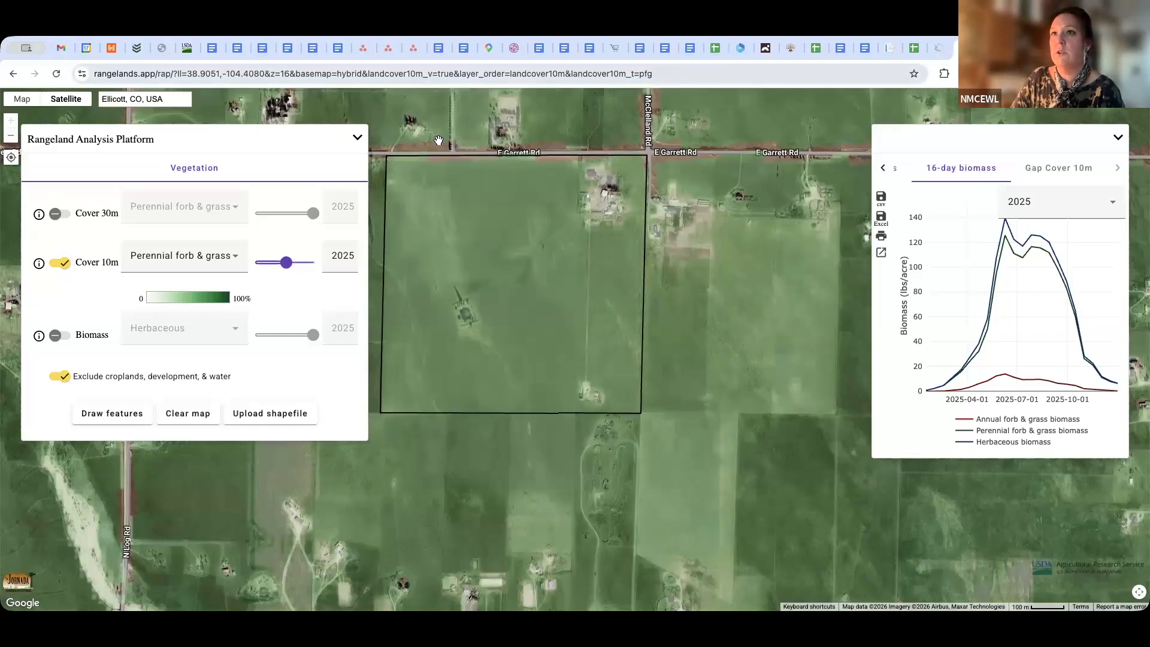
Go to the rangelands.app home page and launch the Production Explorer
{"action": "left_click", "coordinate": [669, 74]}
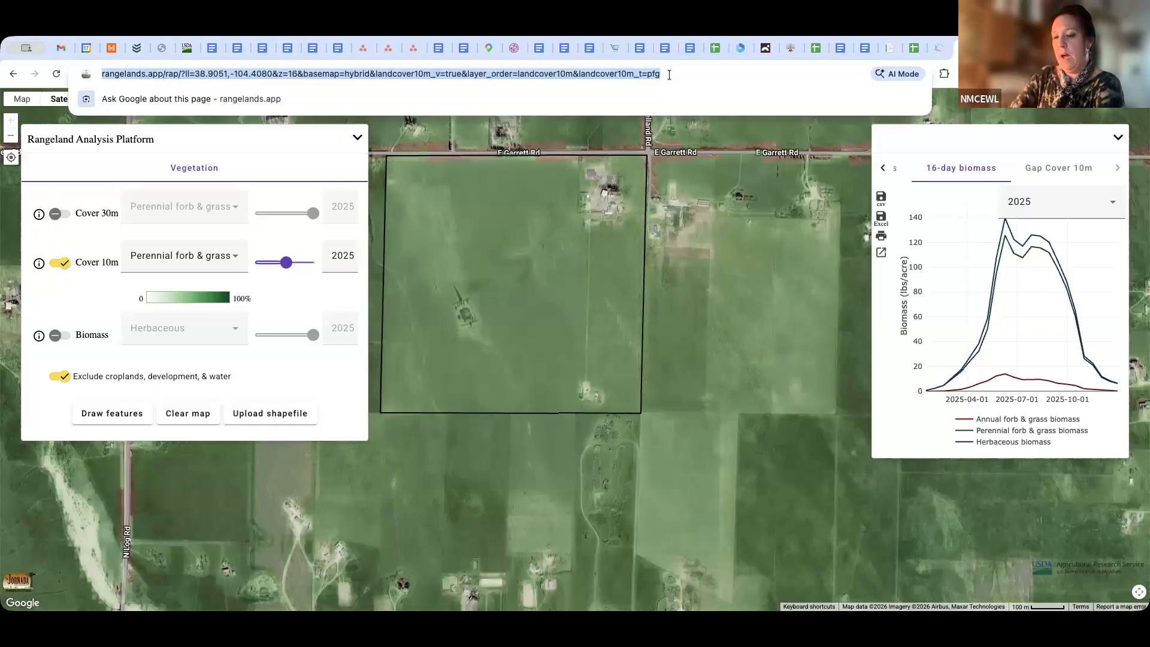
{"action": "type", "text": "rangela"}
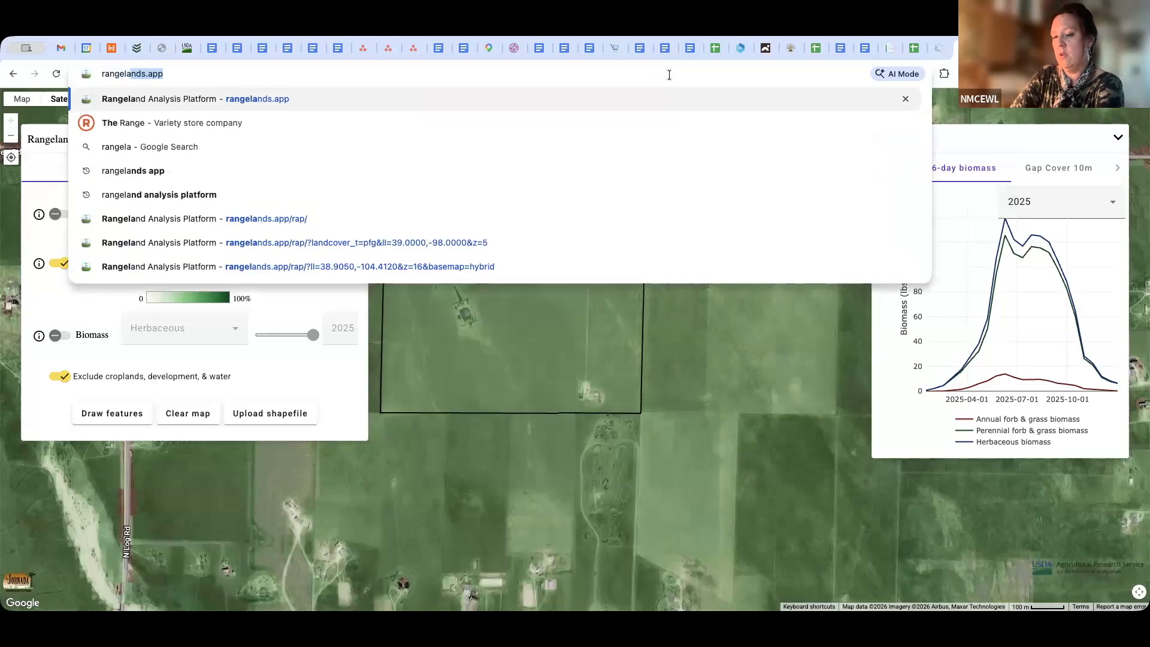
{"action": "type", "text": "nds.app"}
{"action": "key", "text": "Return"}
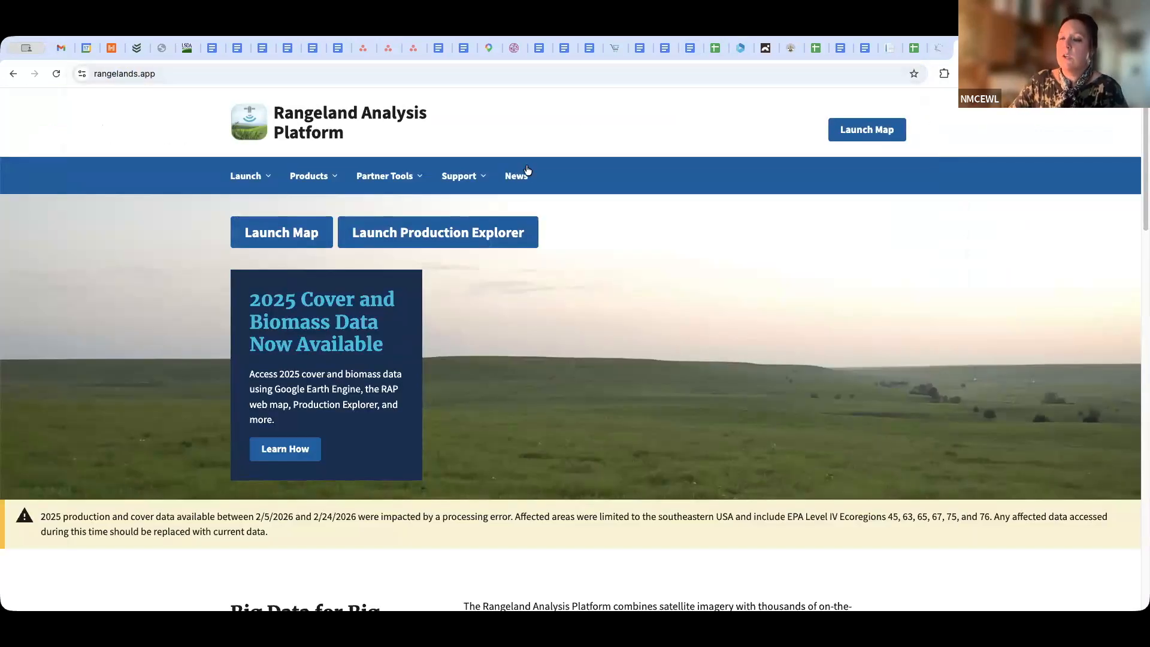
{"action": "left_click", "coordinate": [457, 241]}
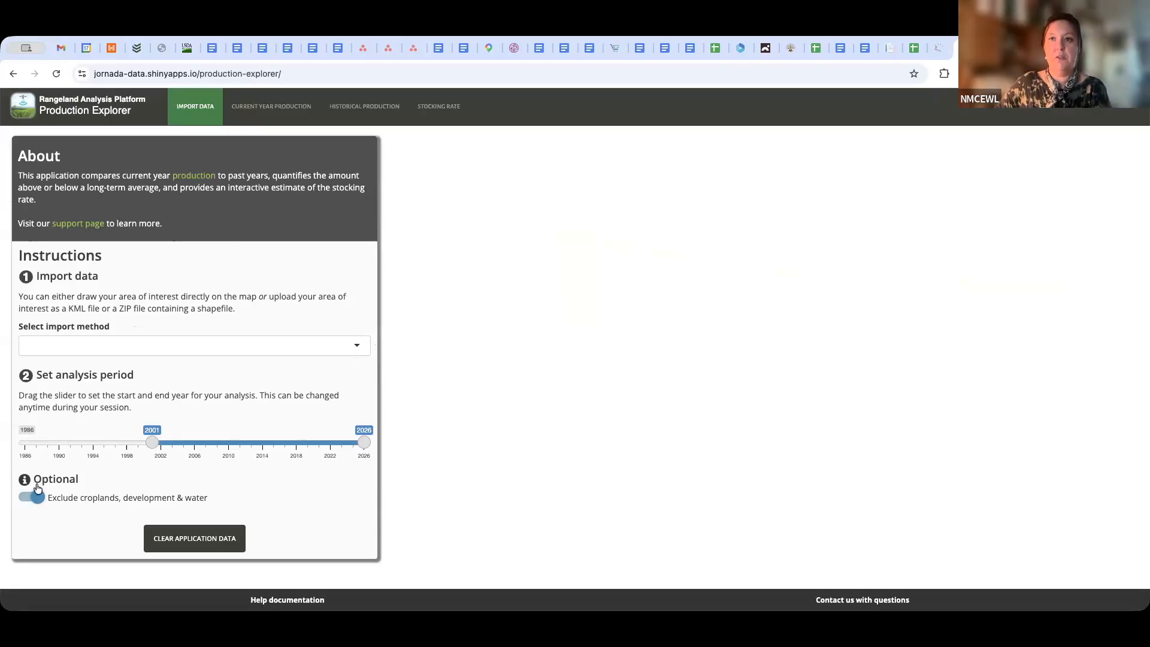
Choose Draw a feature as the import method and bring the map to the rural area east of Colorado Springs, Colorado
{"action": "left_click", "coordinate": [357, 346]}
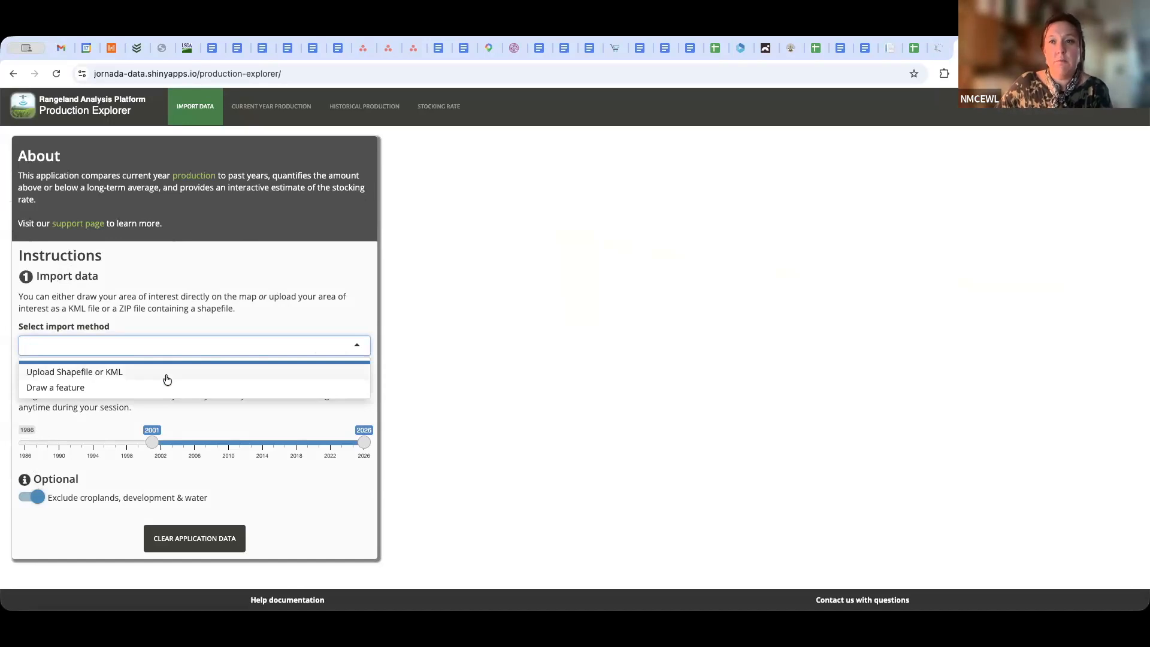
{"action": "left_click", "coordinate": [65, 389]}
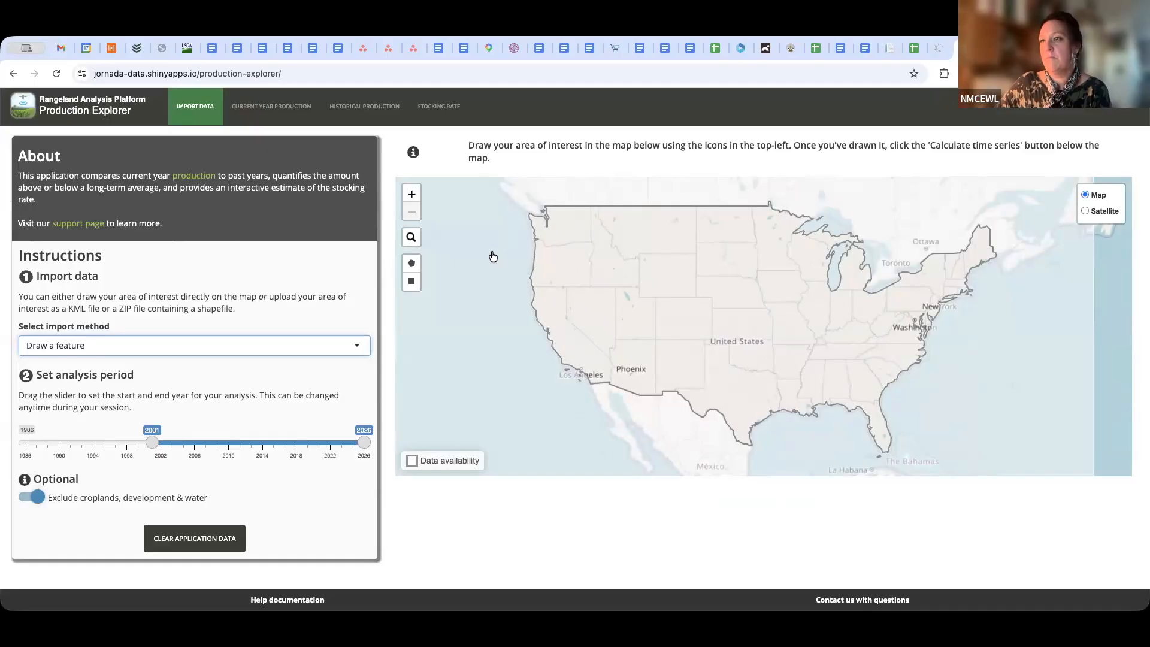
{"action": "left_click", "coordinate": [412, 195]}
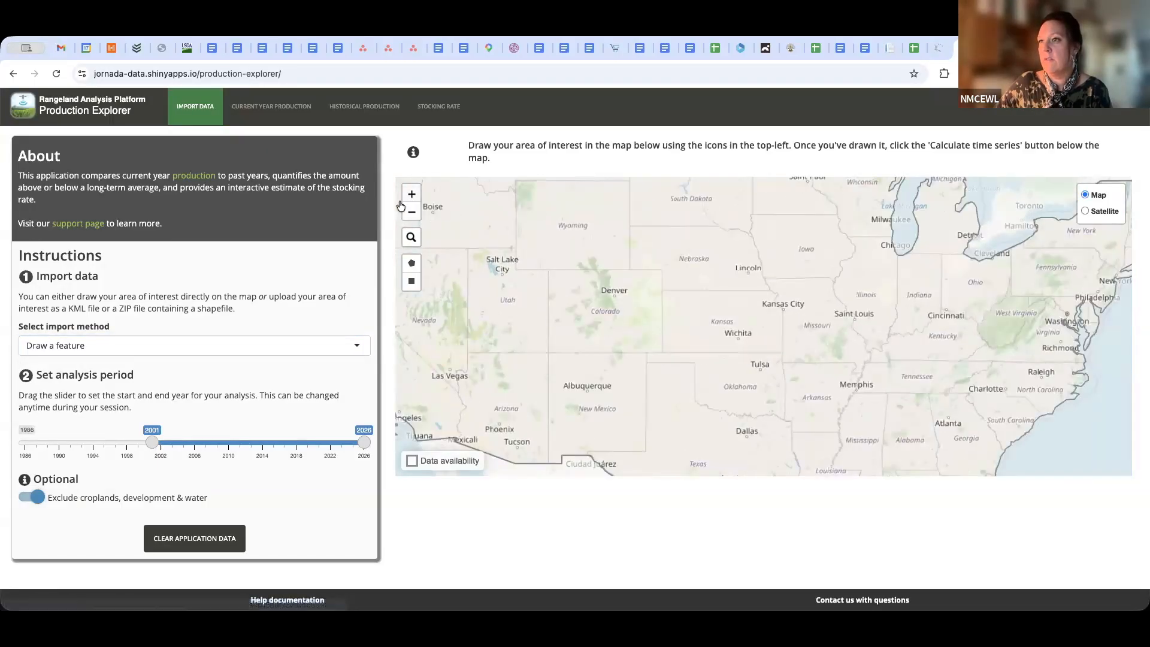
{"action": "left_click", "coordinate": [413, 197]}
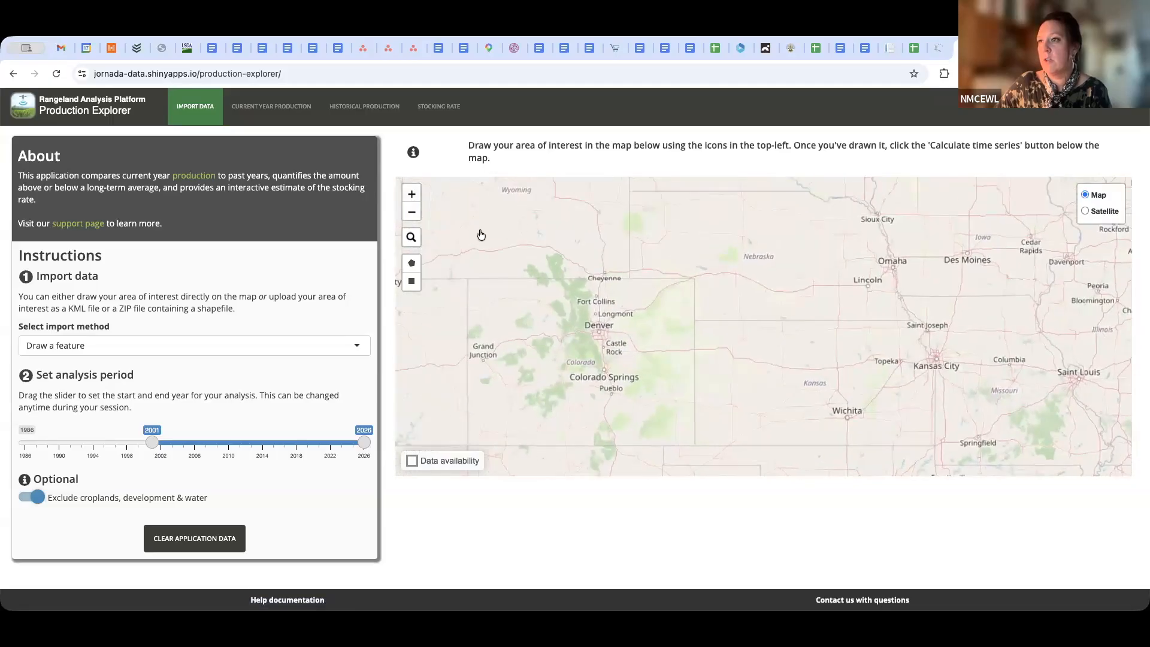
{"action": "left_click", "coordinate": [413, 196]}
{"action": "left_click_drag", "start_coordinate": [485, 345], "coordinate": [594, 284]}
{"action": "left_click", "coordinate": [412, 197]}
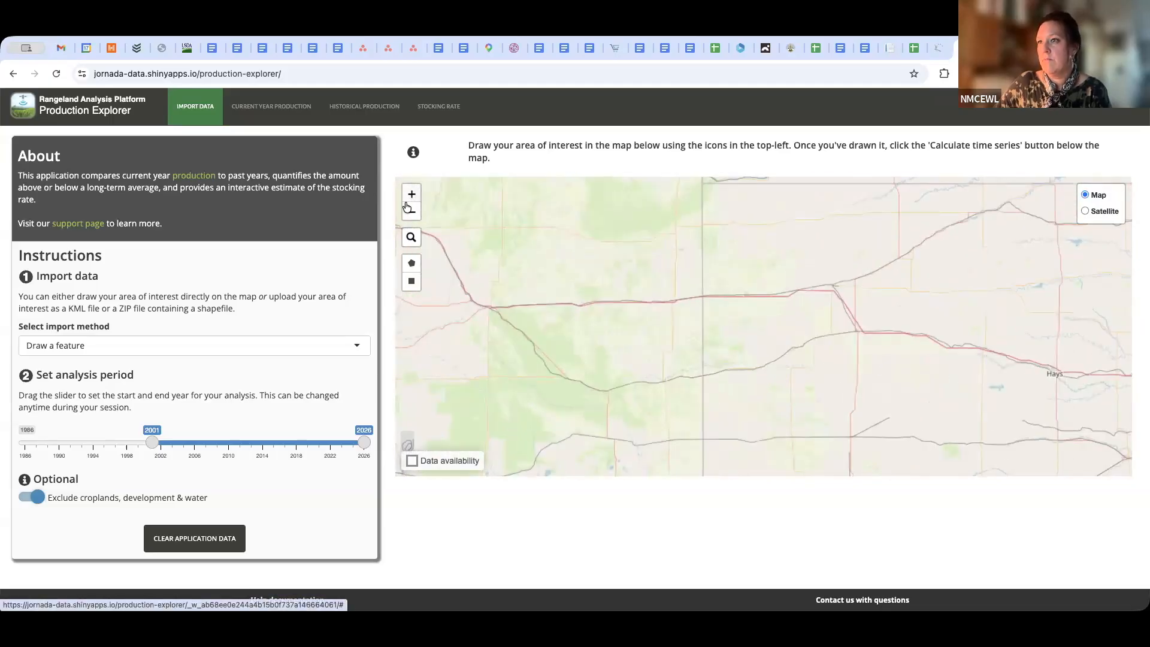
{"action": "left_click", "coordinate": [412, 197]}
{"action": "left_click_drag", "start_coordinate": [462, 380], "coordinate": [994, 283]}
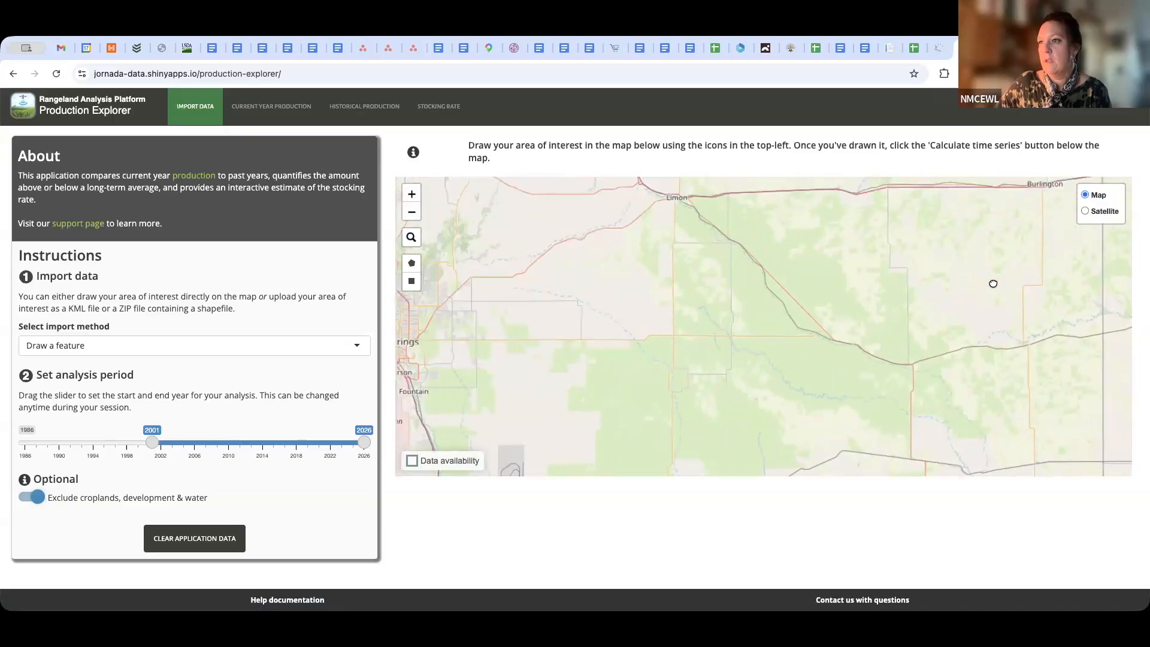
{"action": "left_click", "coordinate": [412, 193]}
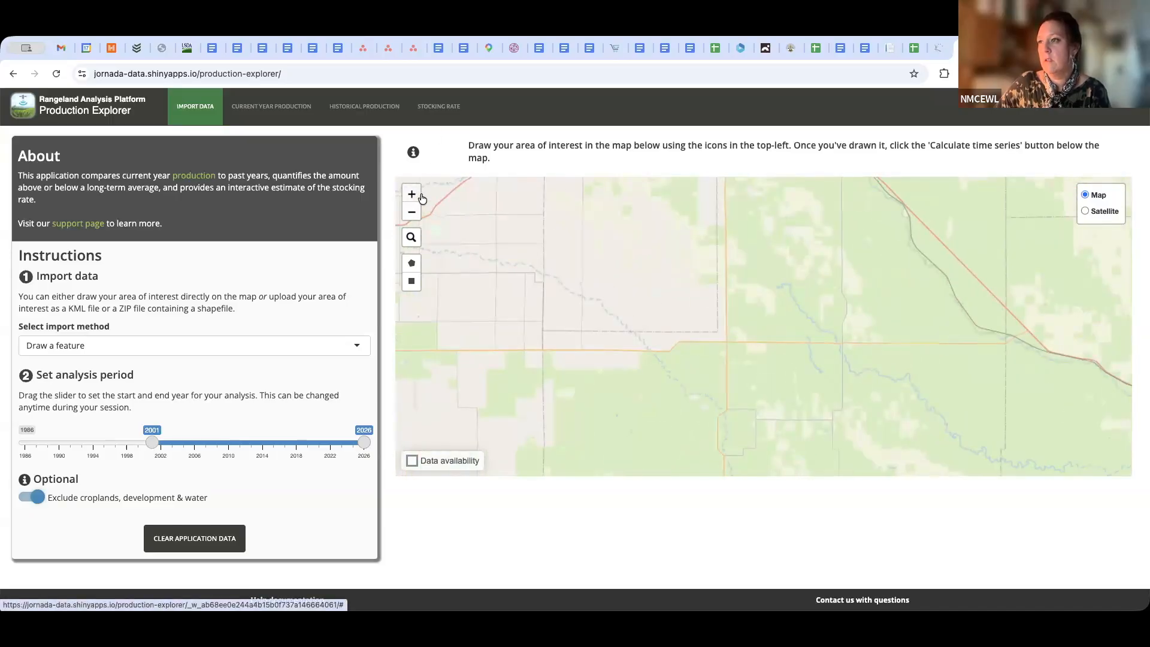
{"action": "left_click", "coordinate": [411, 193]}
{"action": "left_click_drag", "start_coordinate": [644, 287], "coordinate": [1068, 364]}
{"action": "left_click_drag", "start_coordinate": [722, 355], "coordinate": [806, 454]}
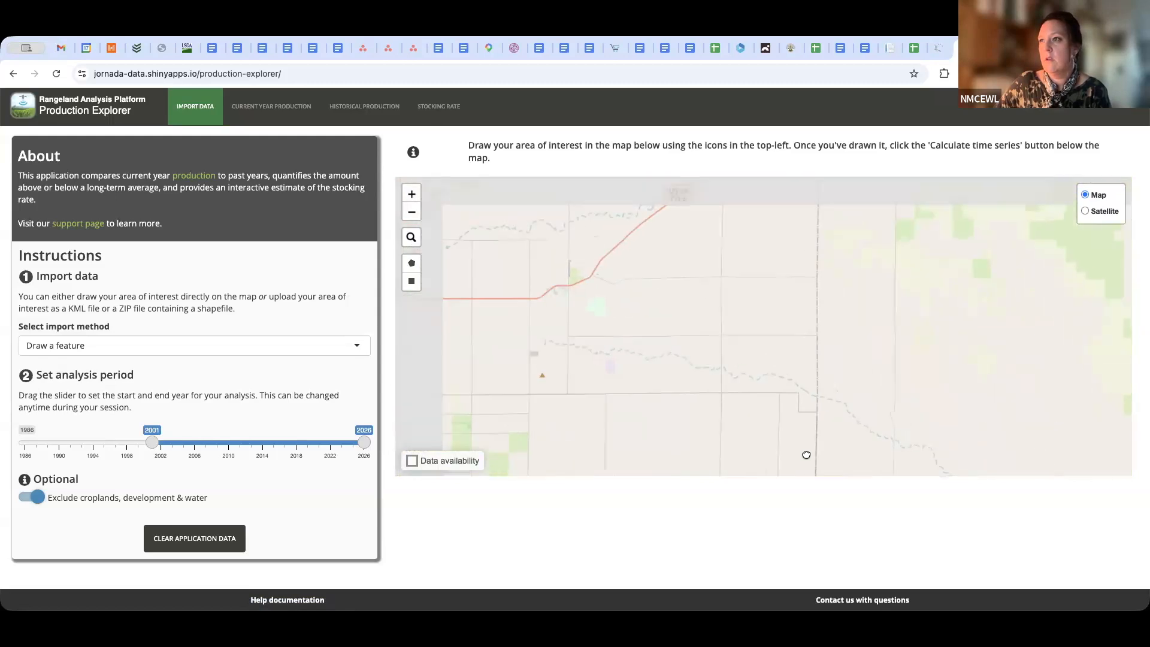
{"action": "left_click_drag", "start_coordinate": [892, 352], "coordinate": [888, 305]}
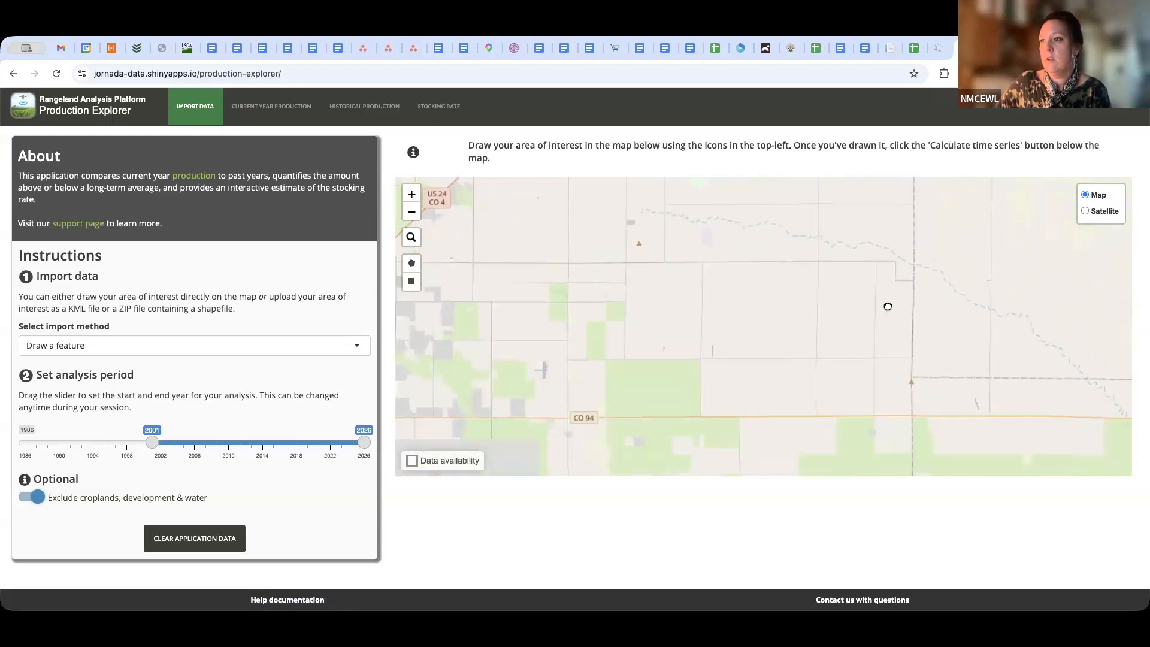
{"action": "left_click", "coordinate": [416, 197]}
{"action": "left_click_drag", "start_coordinate": [546, 306], "coordinate": [600, 390]}
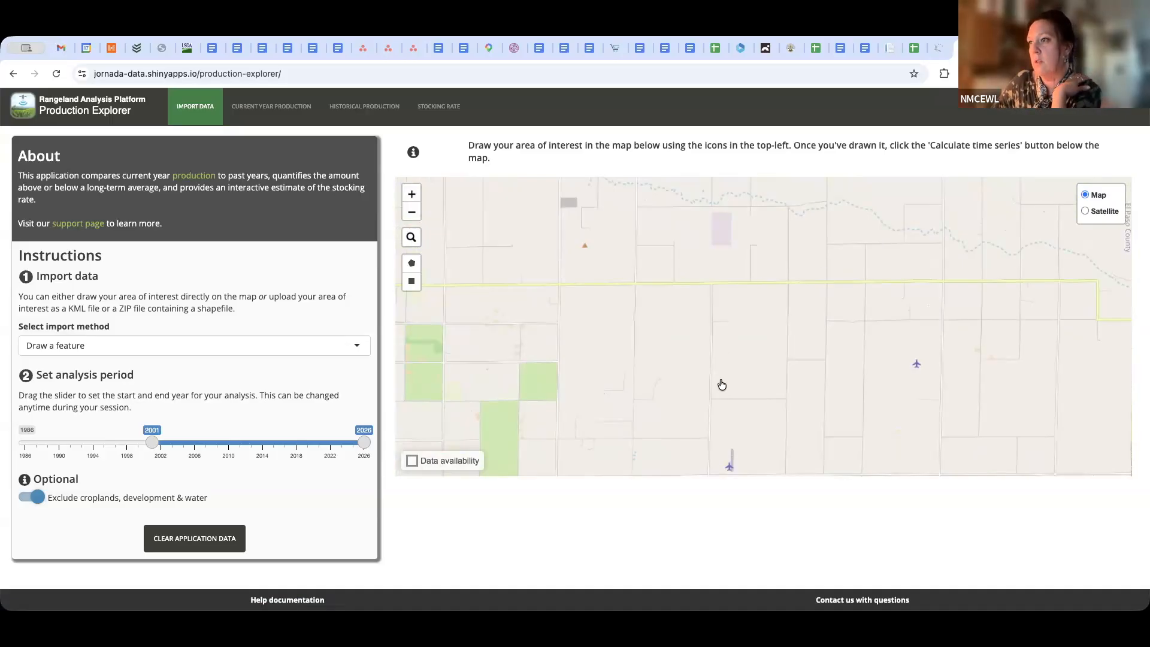
Locate the parcel south of East Garrett Road and east of Log Road, and show it on satellite imagery
{"action": "scroll", "coordinate": [724, 381], "scroll_direction": "up", "scroll_amount": 2}
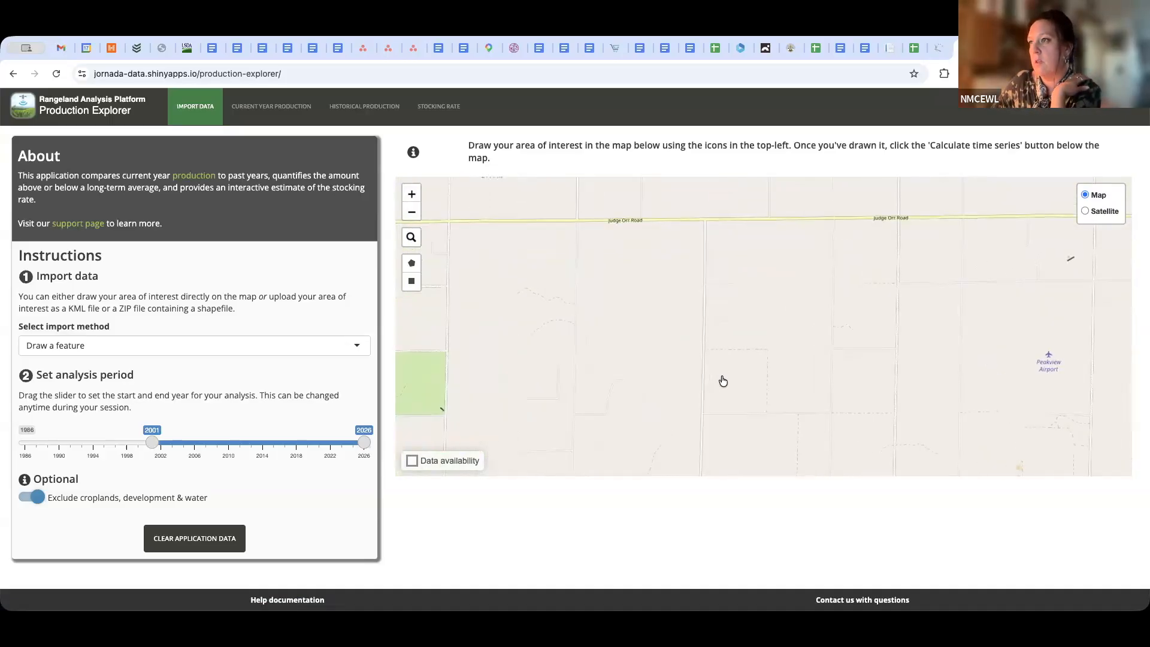
{"action": "scroll", "coordinate": [726, 376], "scroll_direction": "up", "scroll_amount": 1}
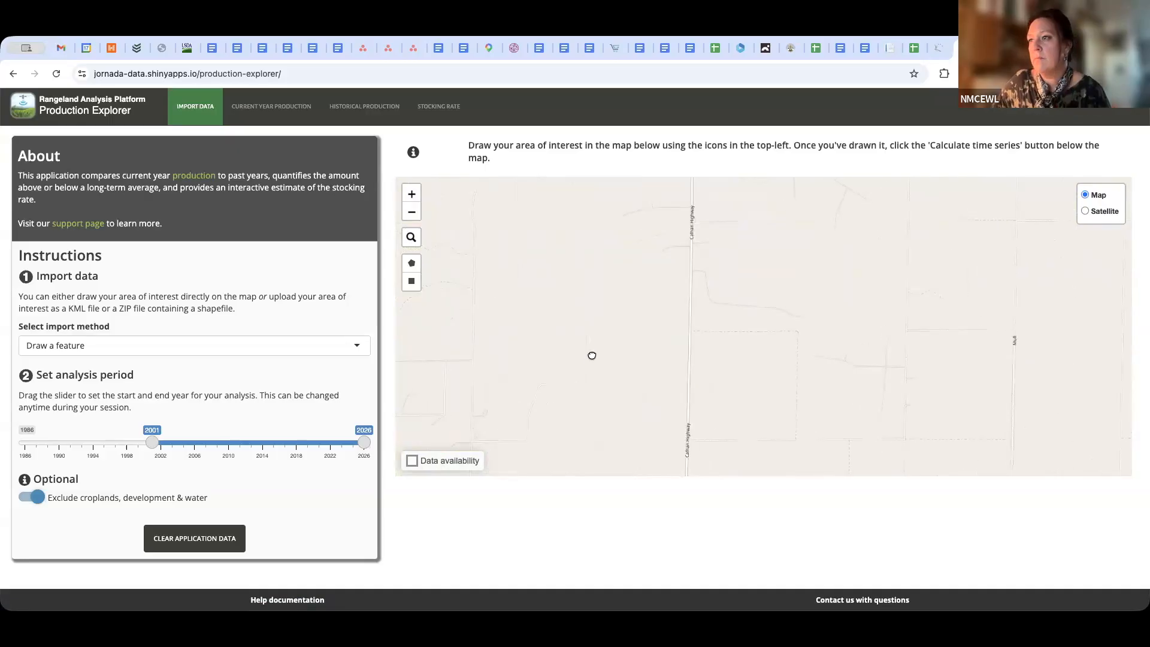
{"action": "left_click_drag", "start_coordinate": [589, 352], "coordinate": [1143, 340]}
{"action": "left_click_drag", "start_coordinate": [637, 374], "coordinate": [796, 340]}
{"action": "scroll", "coordinate": [798, 344], "scroll_direction": "down", "scroll_amount": 2}
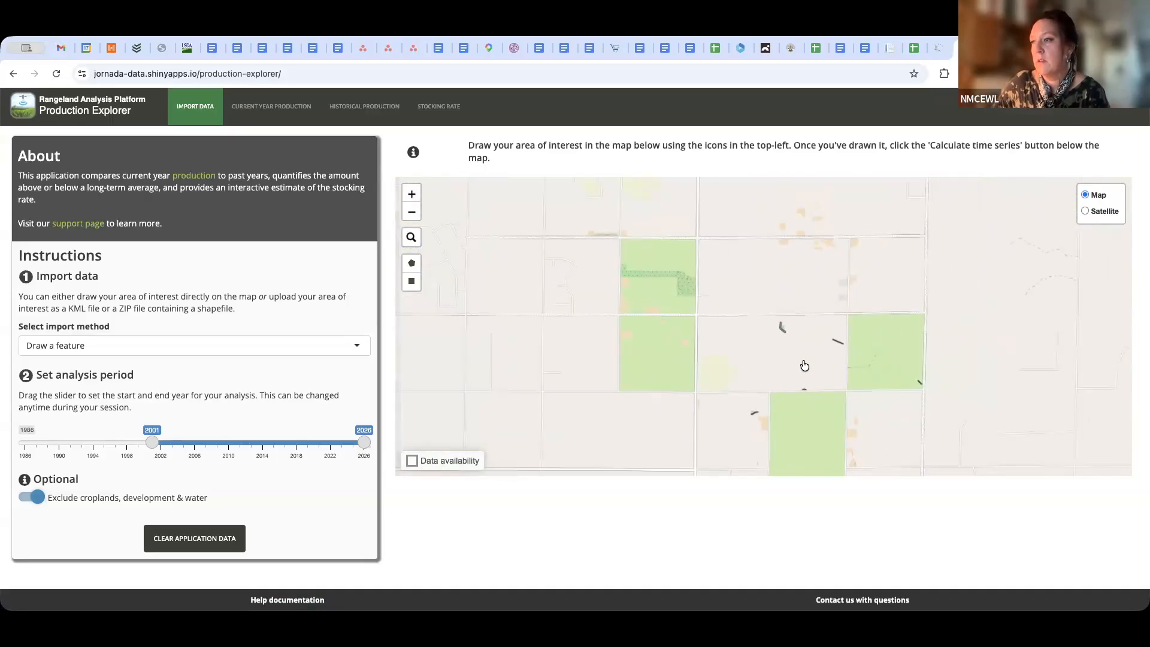
{"action": "scroll", "coordinate": [805, 366], "scroll_direction": "down", "scroll_amount": 1}
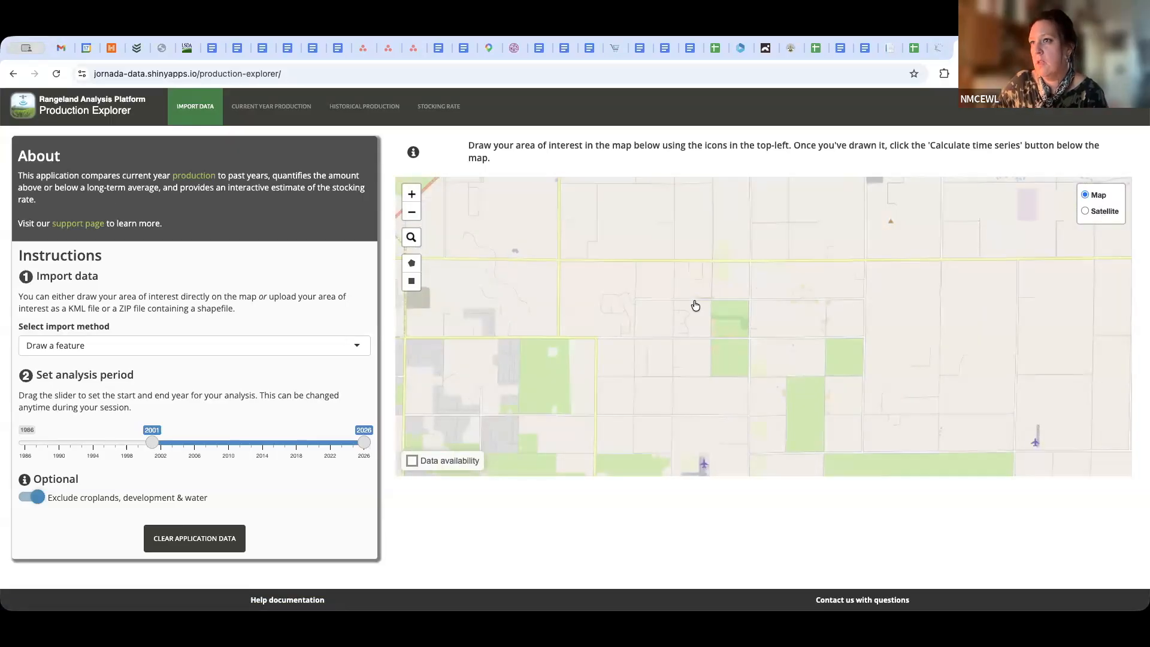
{"action": "scroll", "coordinate": [658, 364], "scroll_direction": "down", "scroll_amount": 1}
{"action": "scroll", "coordinate": [658, 365], "scroll_direction": "up", "scroll_amount": 1}
{"action": "scroll", "coordinate": [658, 368], "scroll_direction": "up", "scroll_amount": 1}
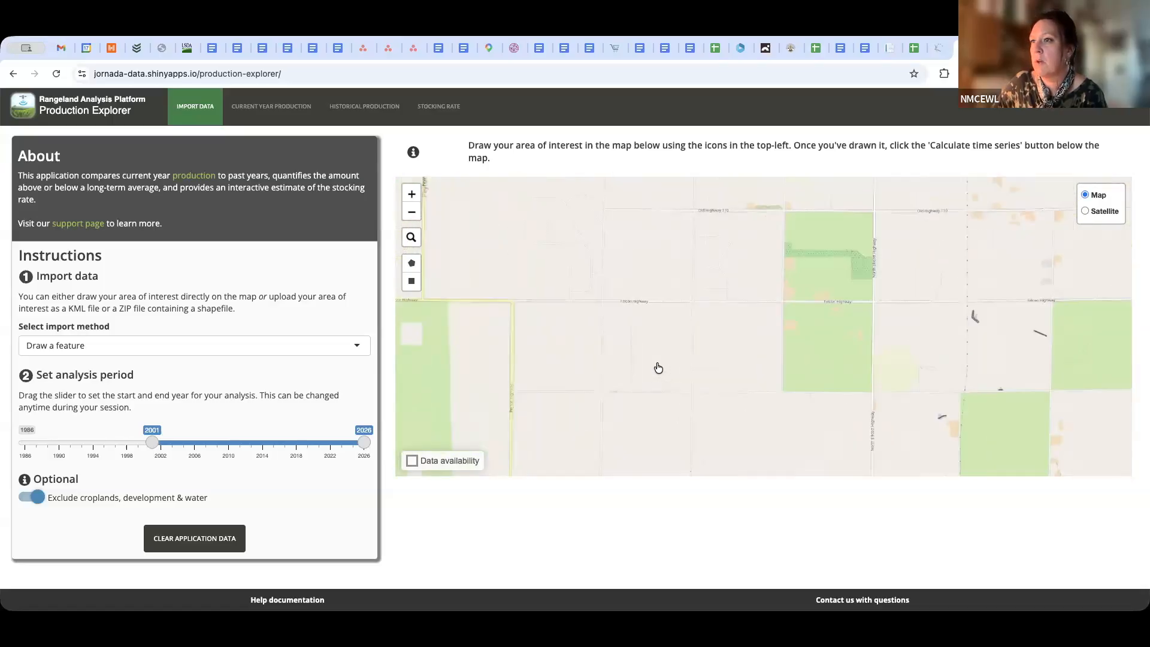
{"action": "left_click_drag", "start_coordinate": [730, 321], "coordinate": [820, 519]}
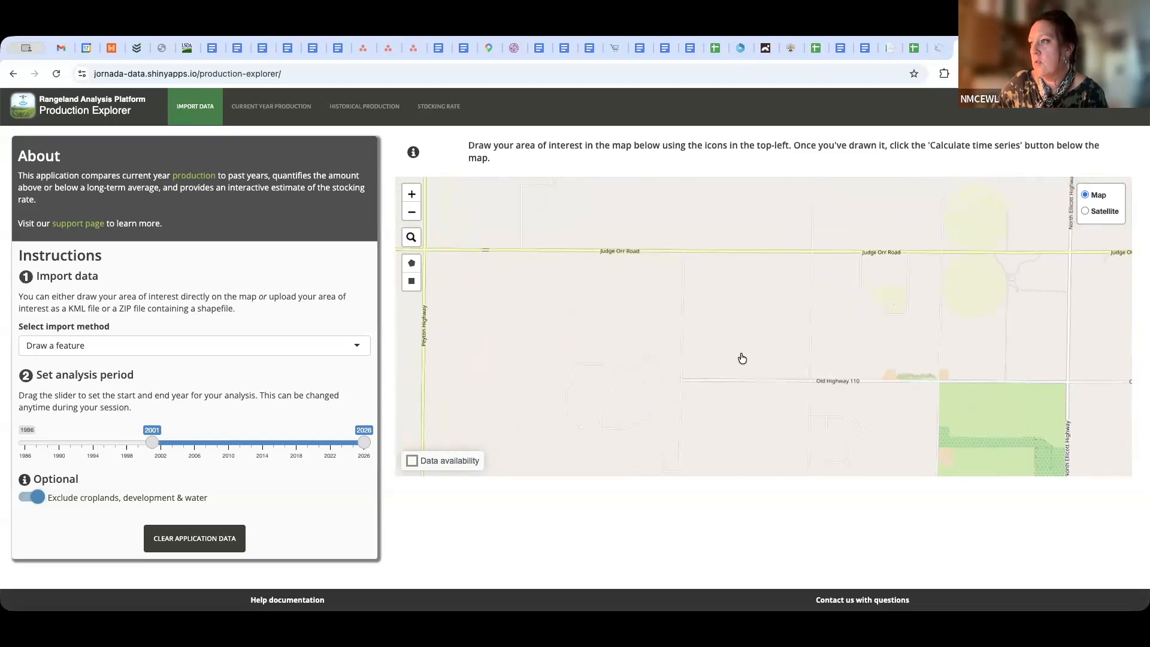
{"action": "left_click_drag", "start_coordinate": [767, 333], "coordinate": [754, 172]}
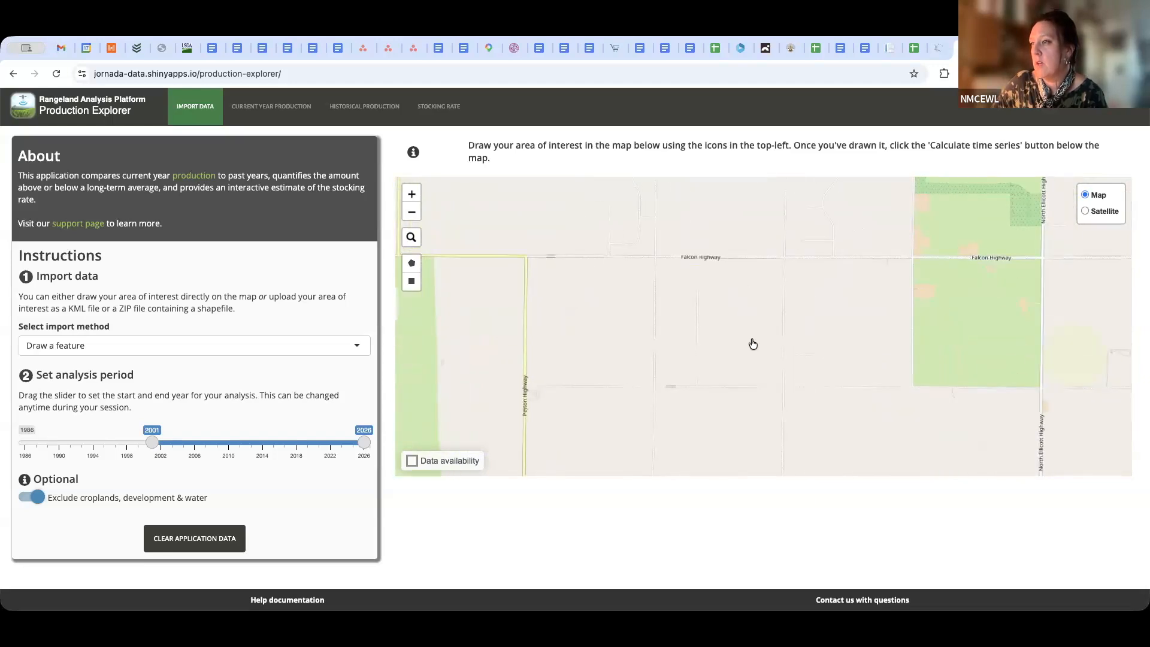
{"action": "left_click_drag", "start_coordinate": [753, 344], "coordinate": [793, 259]}
{"action": "scroll", "coordinate": [774, 277], "scroll_direction": "up", "scroll_amount": 5}
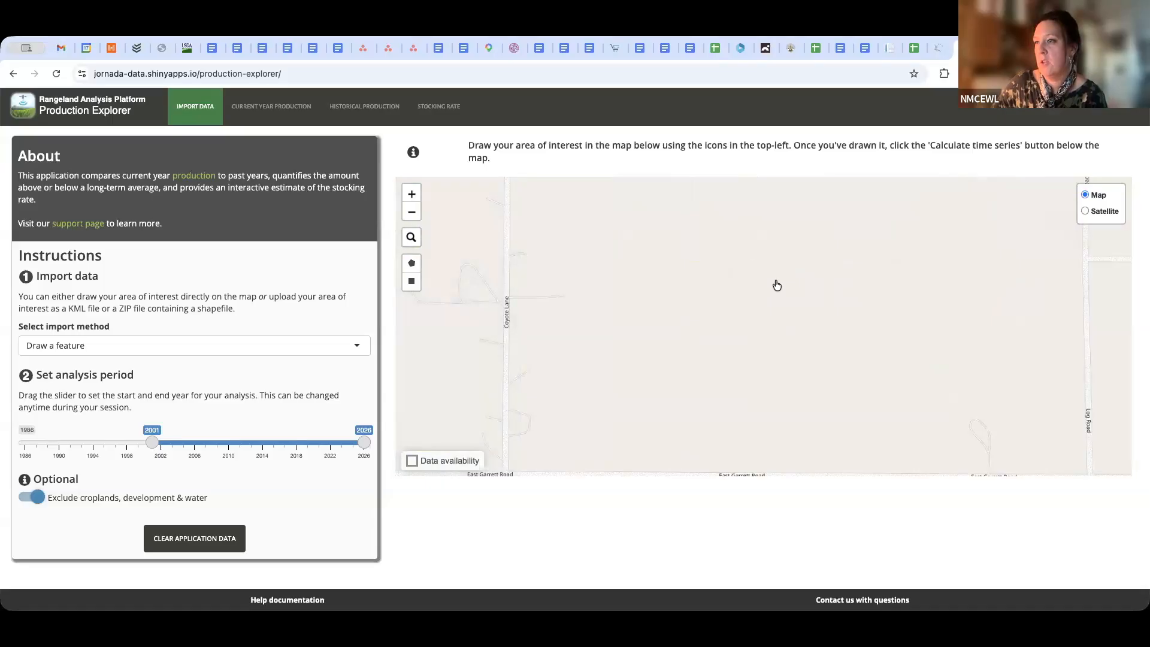
{"action": "scroll", "coordinate": [762, 327], "scroll_direction": "down", "scroll_amount": 2}
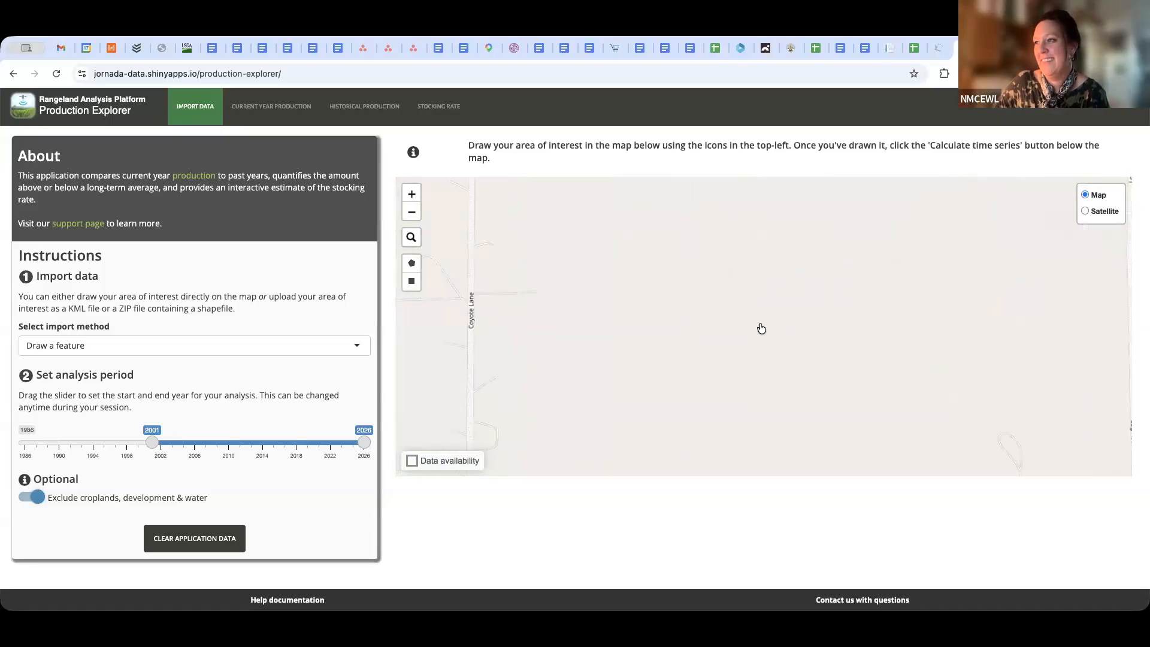
{"action": "left_click_drag", "start_coordinate": [818, 386], "coordinate": [624, 262]}
{"action": "left_click_drag", "start_coordinate": [860, 343], "coordinate": [665, 283]}
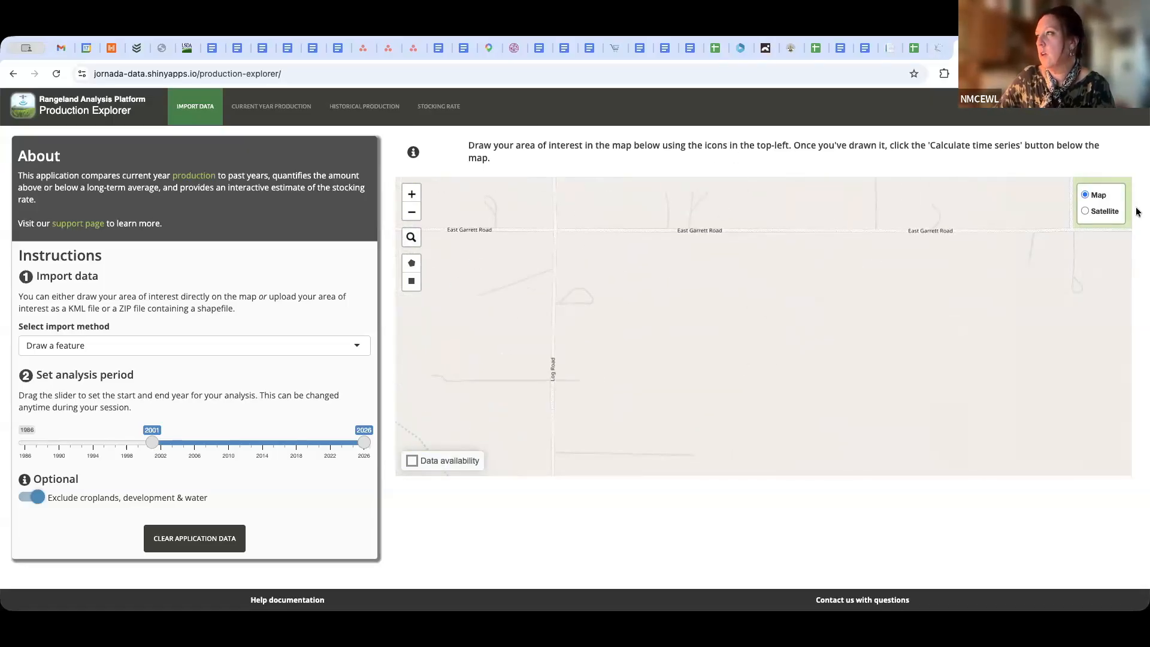
{"action": "left_click", "coordinate": [1085, 212]}
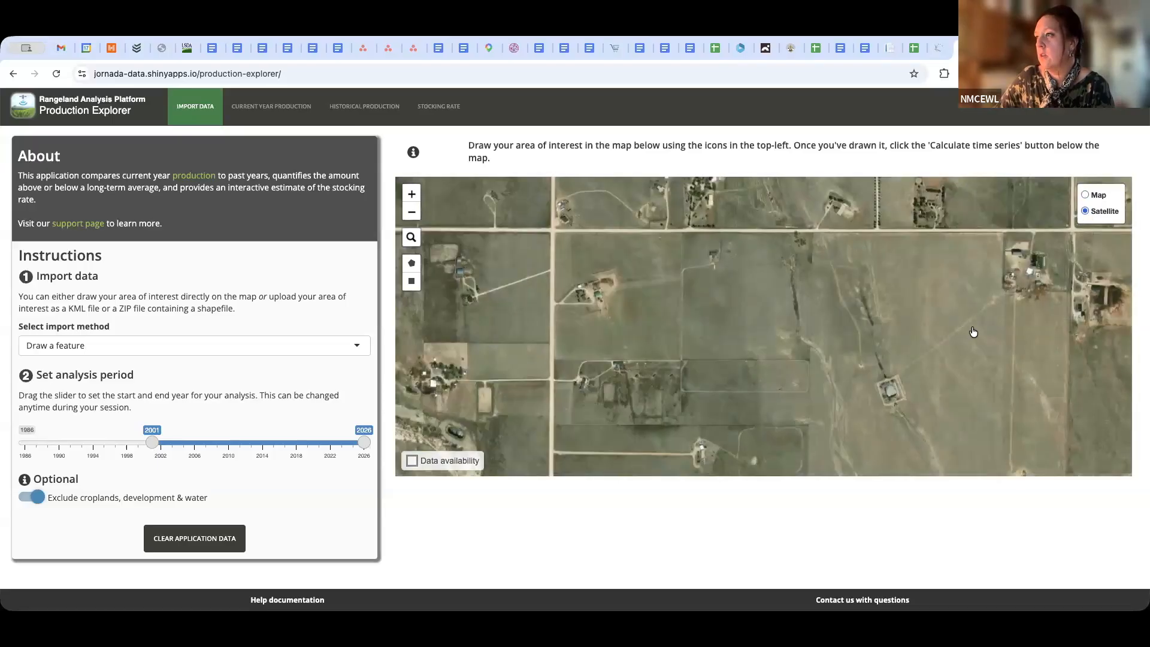
{"action": "left_click_drag", "start_coordinate": [844, 327], "coordinate": [707, 313]}
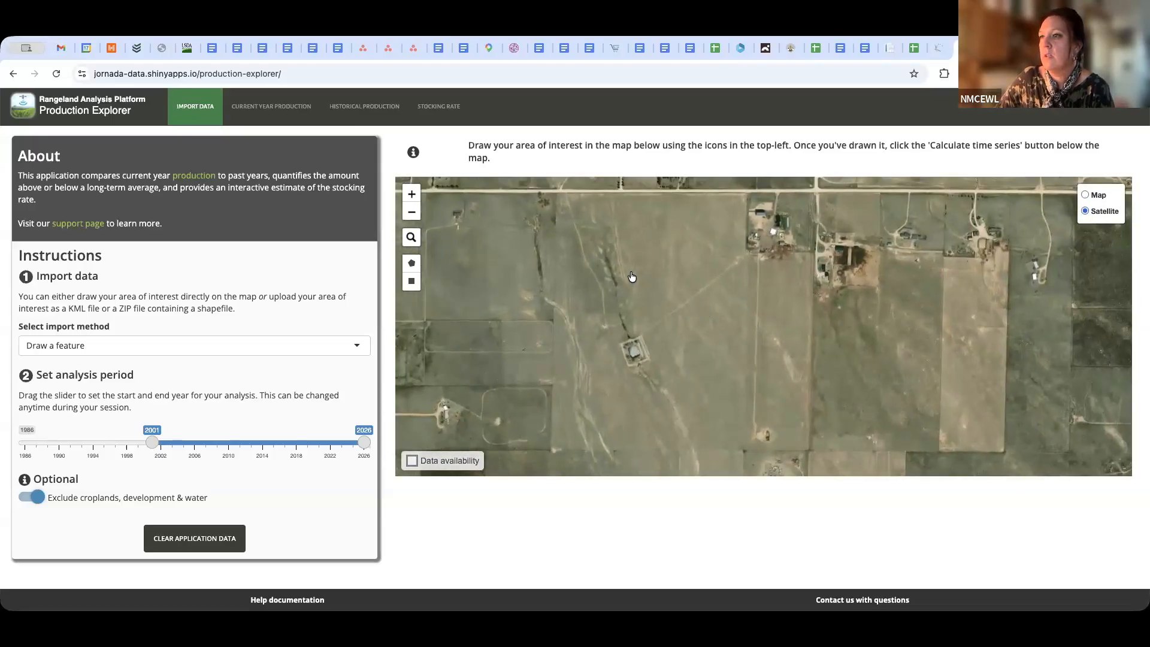
Draw a rectangular area of interest over the parcel and set the analysis period to start in about 2006
{"action": "left_click", "coordinate": [411, 284]}
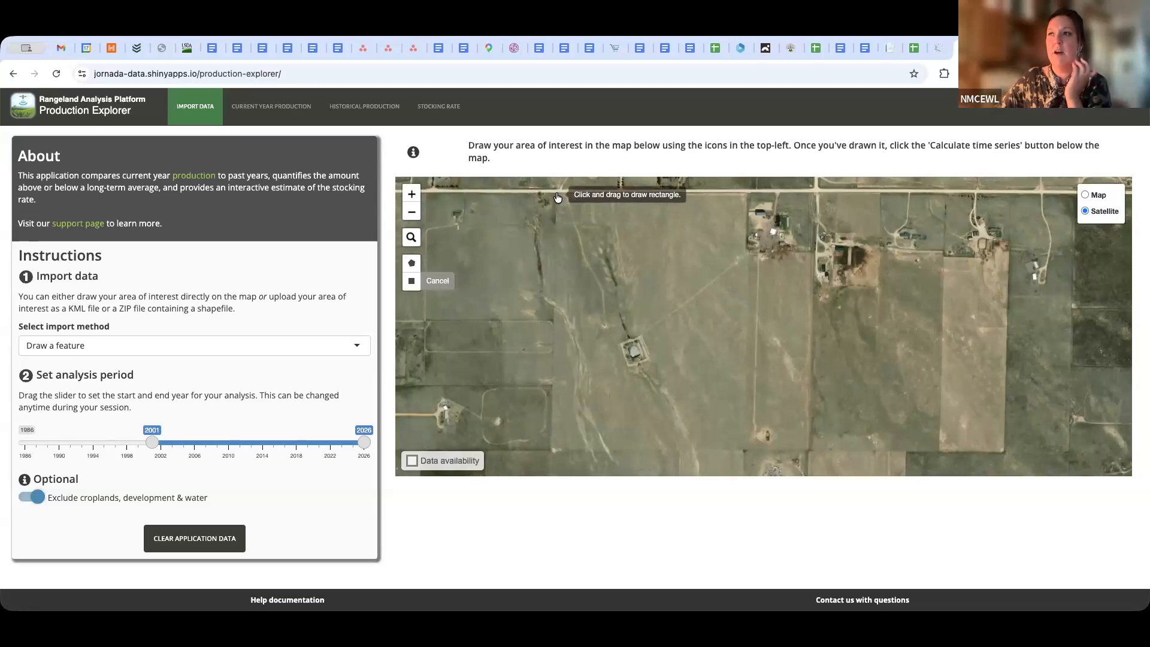
{"action": "mouse_move", "coordinate": [557, 198]}
{"action": "left_mouse_down"}
{"action": "mouse_move", "coordinate": [791, 294]}
{"action": "mouse_move", "coordinate": [811, 456]}
{"action": "left_mouse_up"}
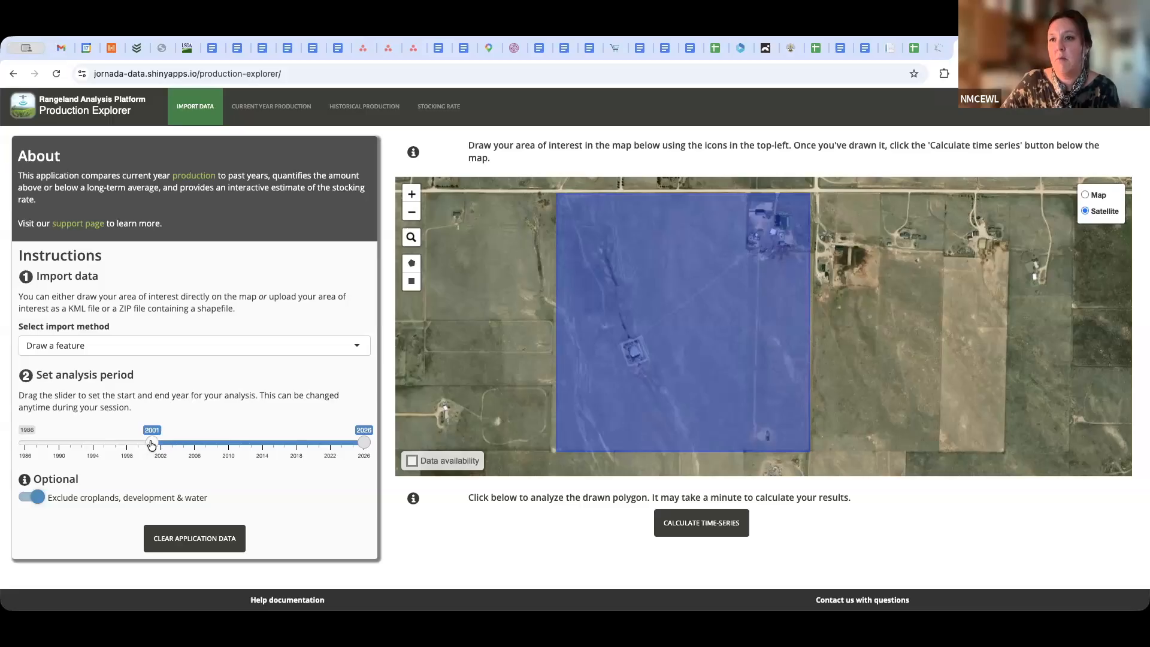
{"action": "left_click_drag", "start_coordinate": [153, 444], "coordinate": [193, 445]}
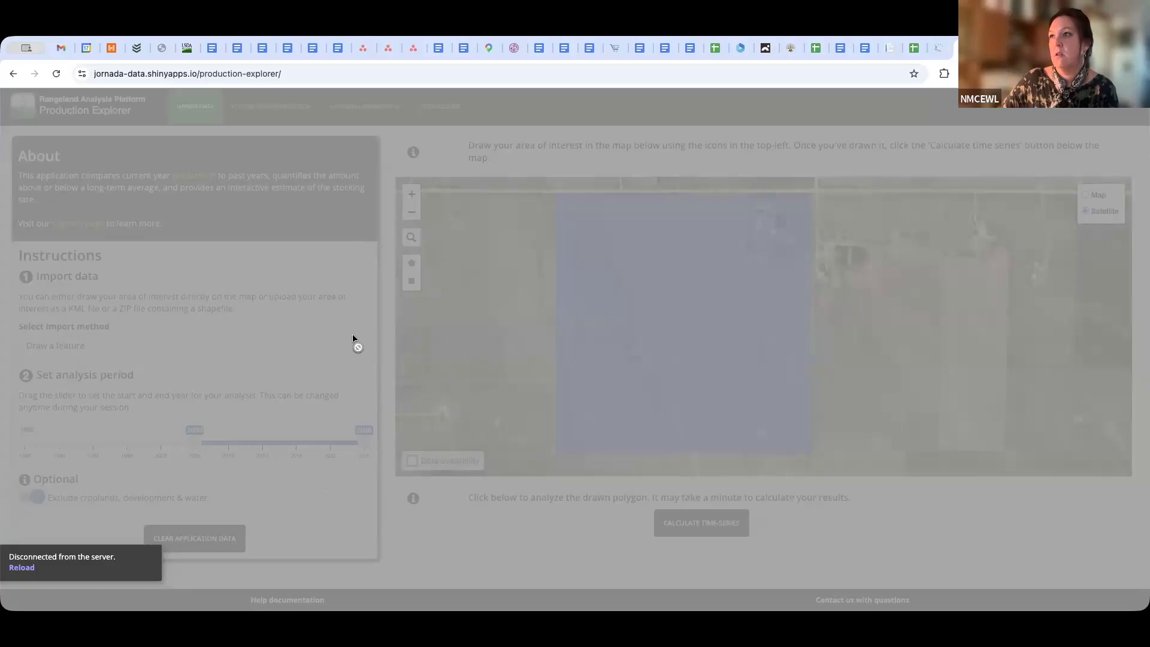
Reload the disconnected Production Explorer page
{"action": "left_click", "coordinate": [57, 74]}
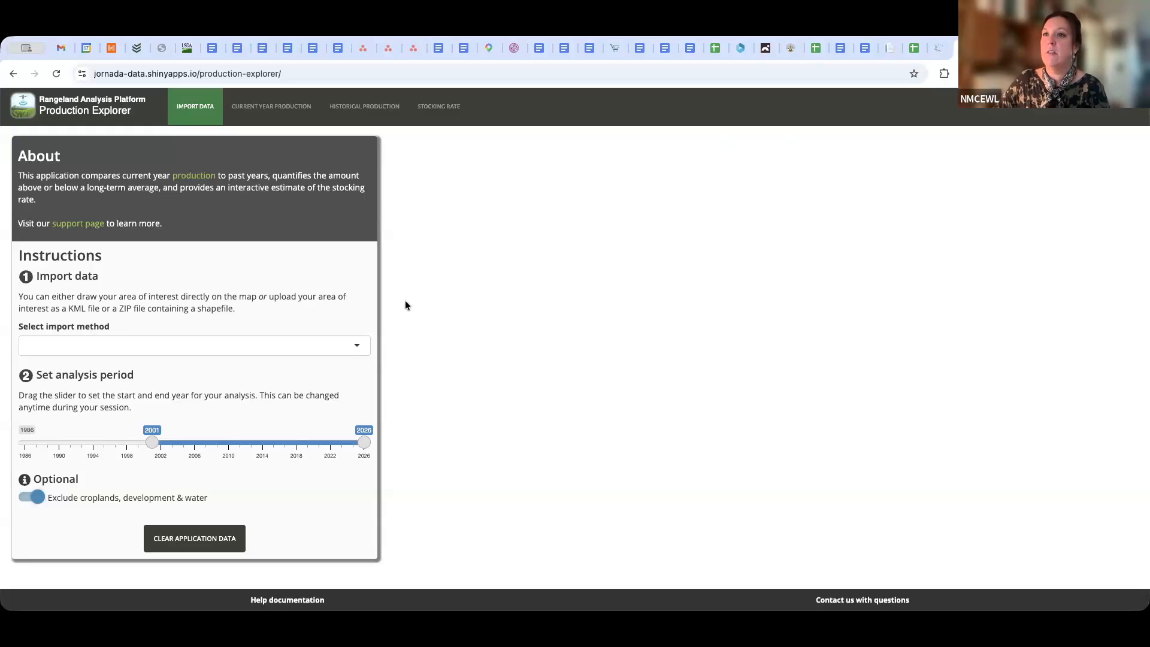
{"action": "left_click", "coordinate": [57, 74]}
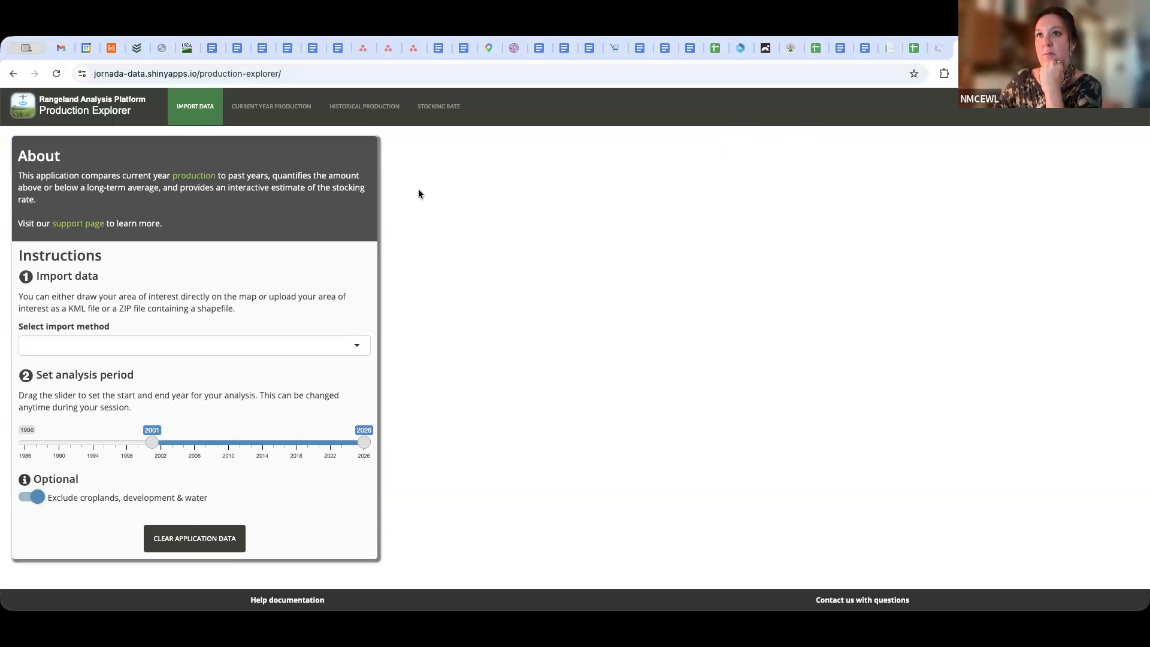
{"action": "left_click", "coordinate": [56, 73]}
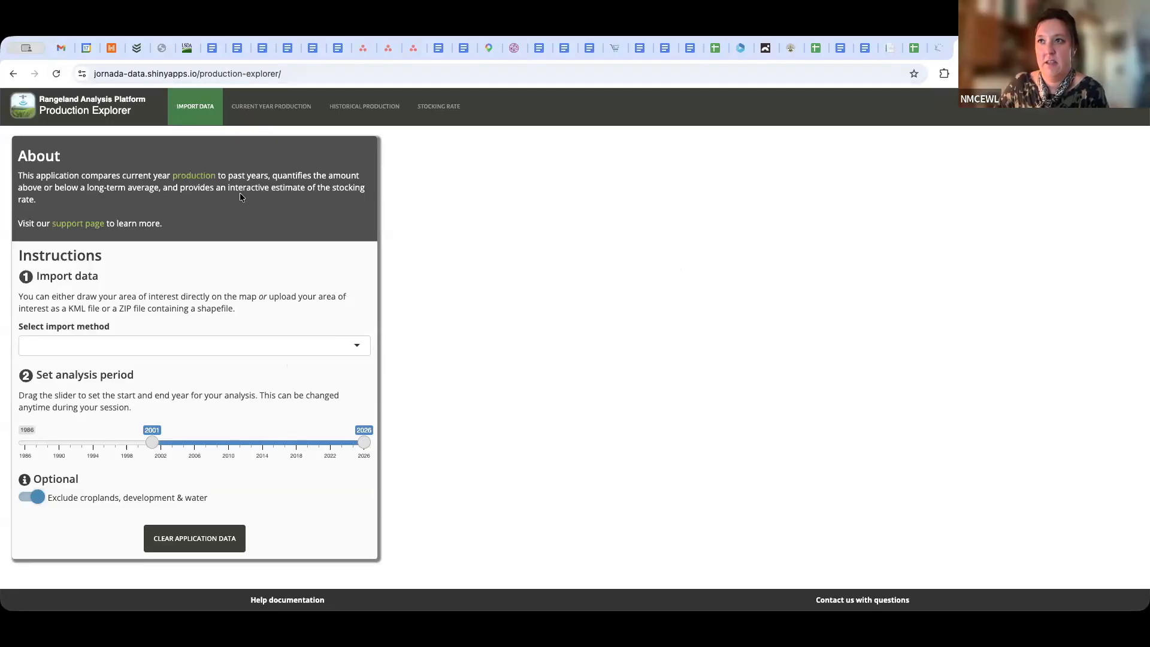
Go to rangelands.app and launch the Production Explorer from the Rangeland Analysis Platform home page
{"action": "left_click", "coordinate": [317, 73]}
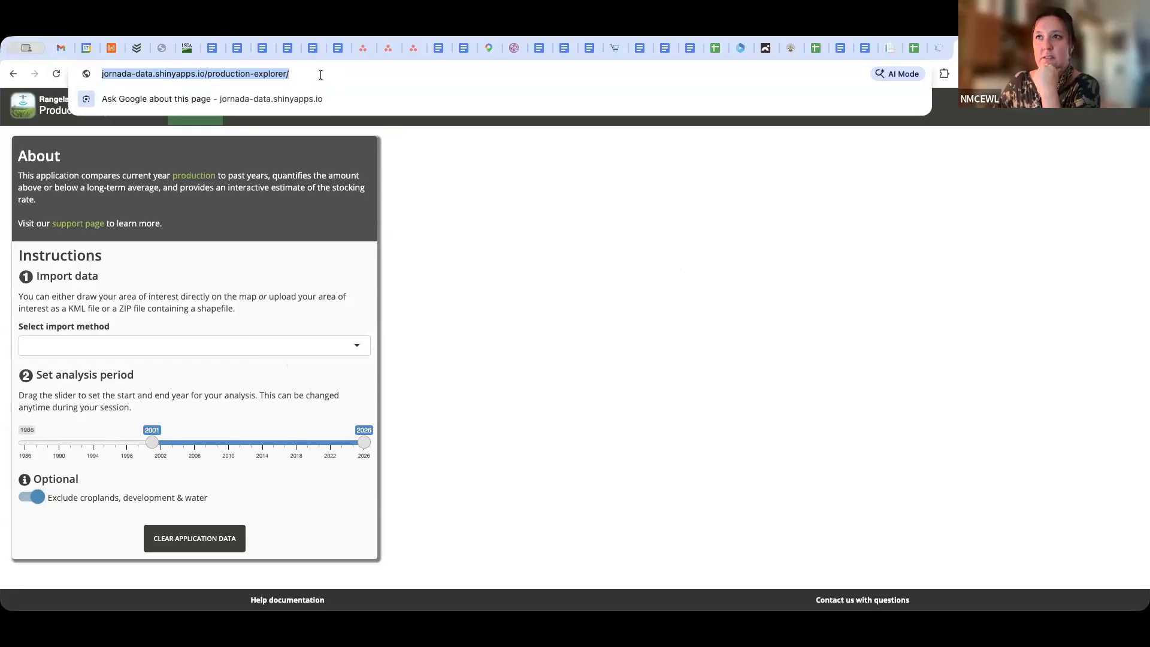
{"action": "type", "text": "rangl"}
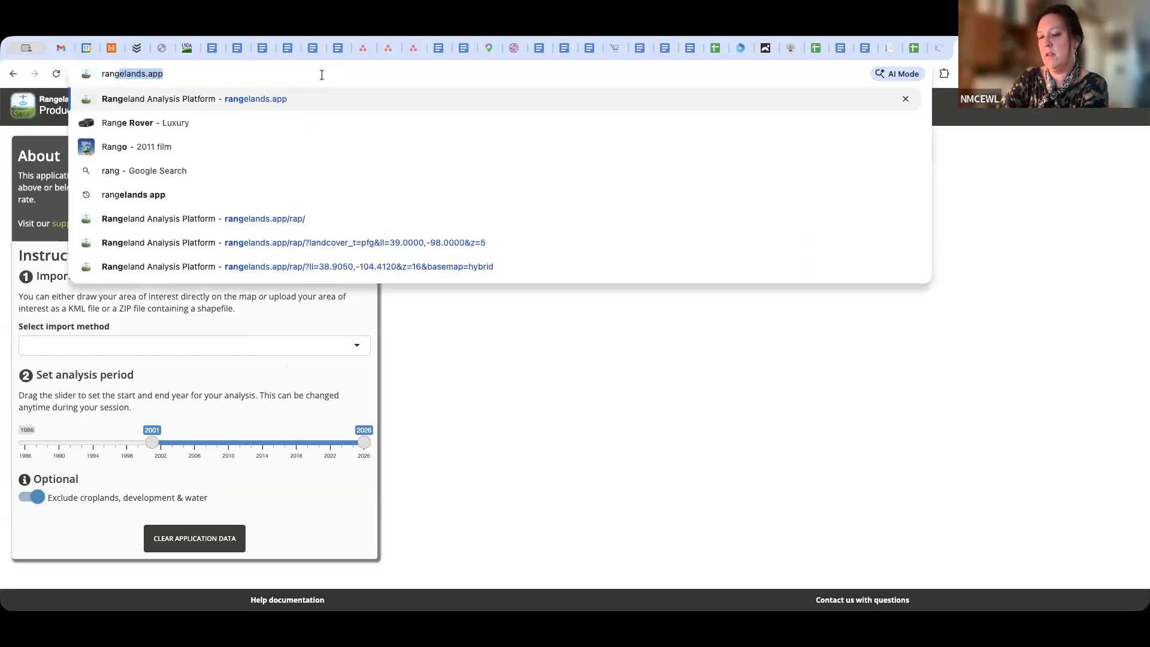
{"action": "key", "text": "BackSpace"}
{"action": "key", "text": "BackSpace"}
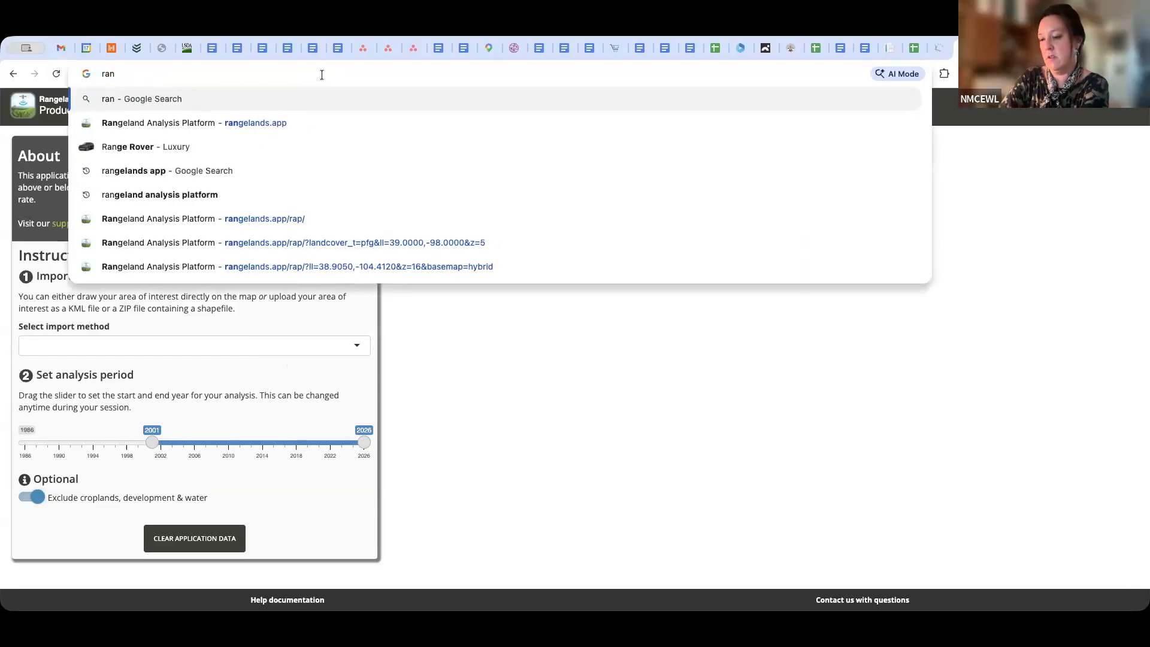
{"action": "type", "text": "d"}
{"action": "key", "text": "BackSpace"}
{"action": "type", "text": "gelands.a"}
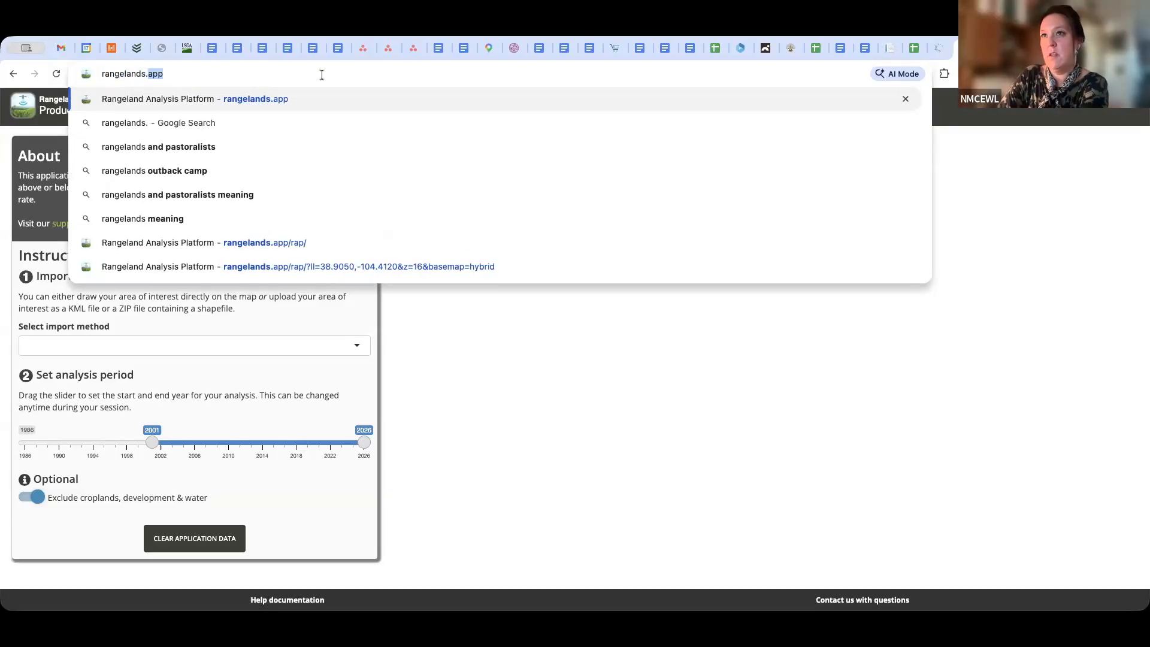
{"action": "type", "text": "pp"}
{"action": "key", "text": "Return"}
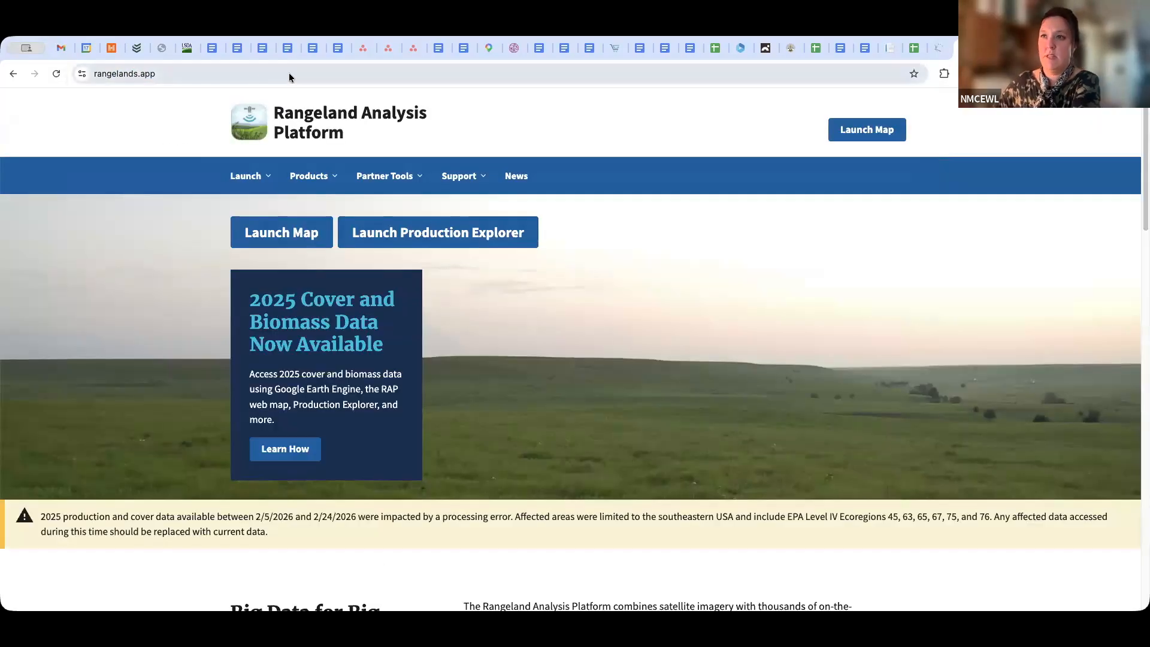
{"action": "left_click", "coordinate": [435, 245]}
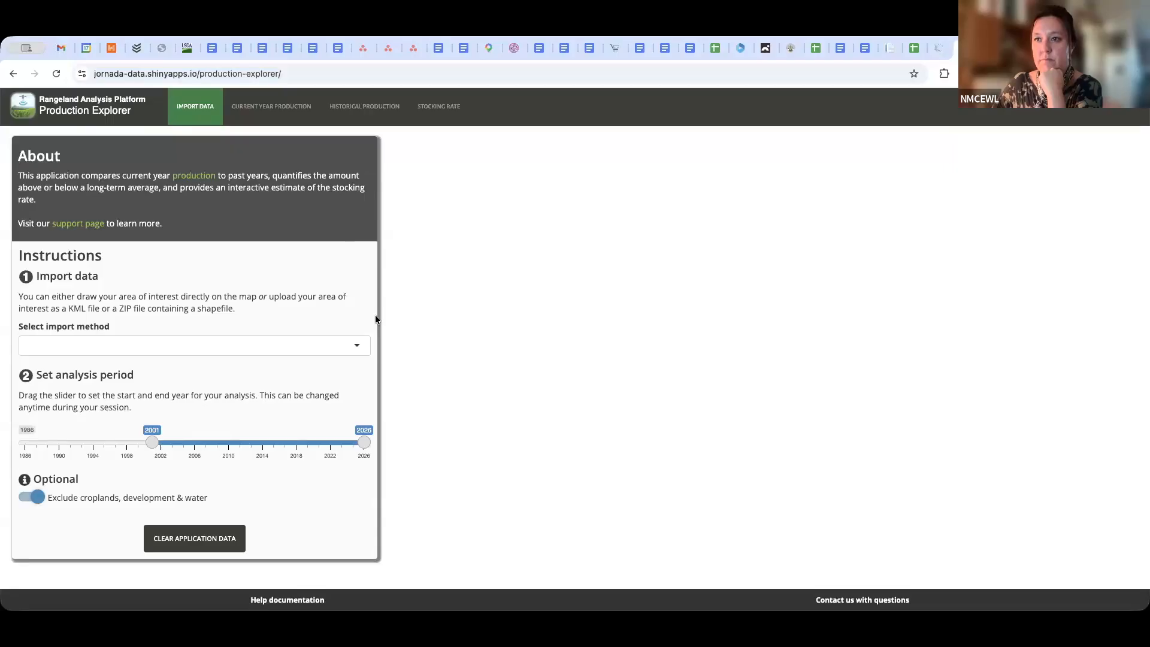
Choose Draw a feature as the import method and bring the map to the area north of CO 94, east of Colorado Springs
{"action": "left_click", "coordinate": [360, 345]}
{"action": "left_click", "coordinate": [202, 393]}
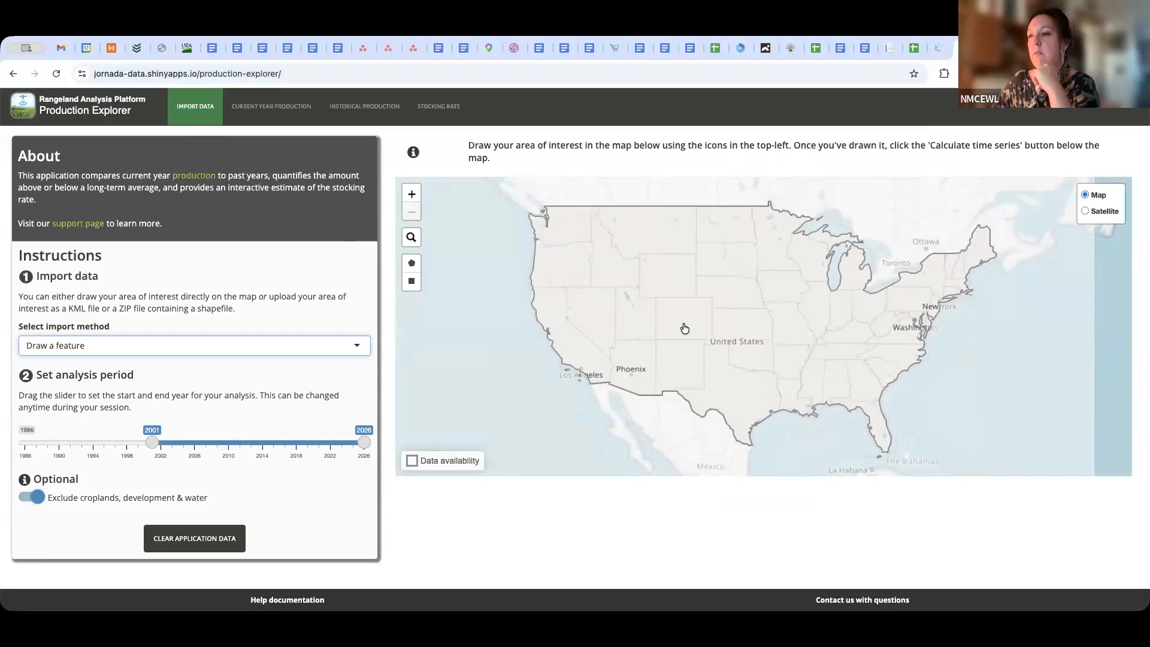
{"action": "scroll", "coordinate": [723, 328], "scroll_direction": "up", "scroll_amount": 5}
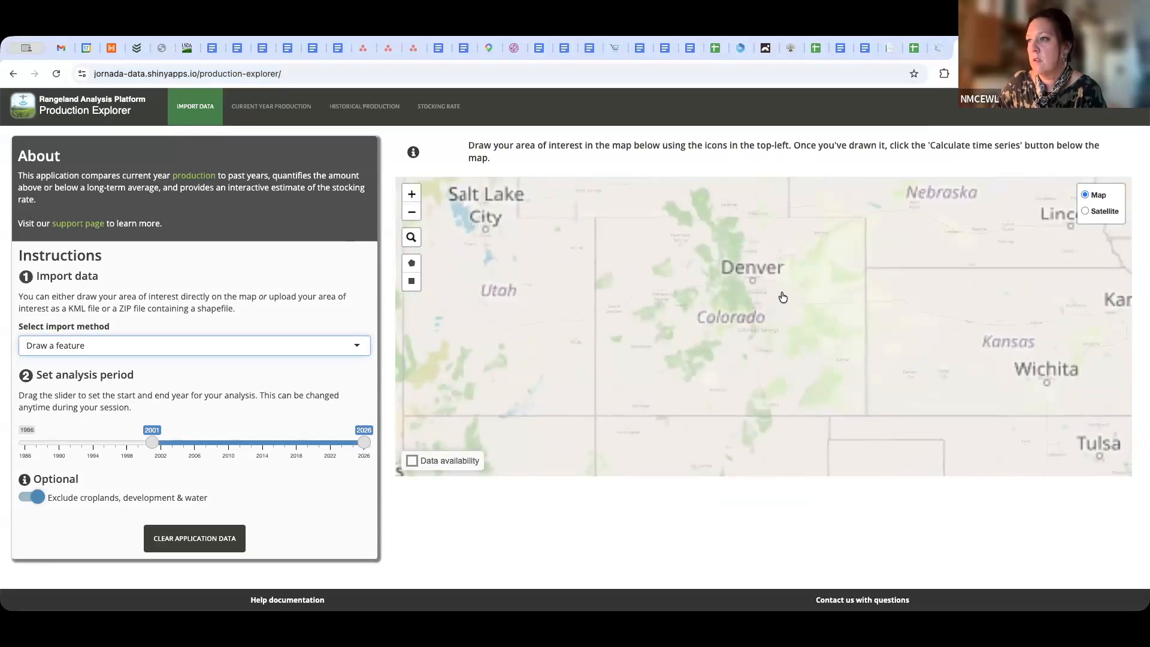
{"action": "scroll", "coordinate": [775, 369], "scroll_direction": "up", "scroll_amount": 3}
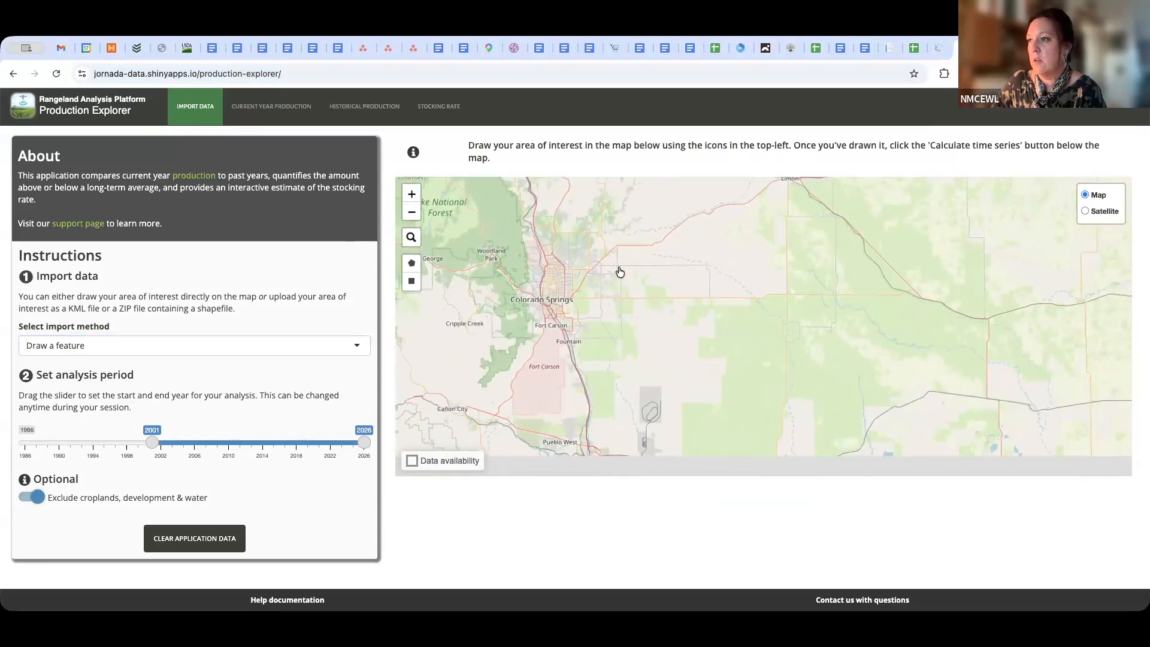
{"action": "scroll", "coordinate": [599, 291], "scroll_direction": "up", "scroll_amount": 5}
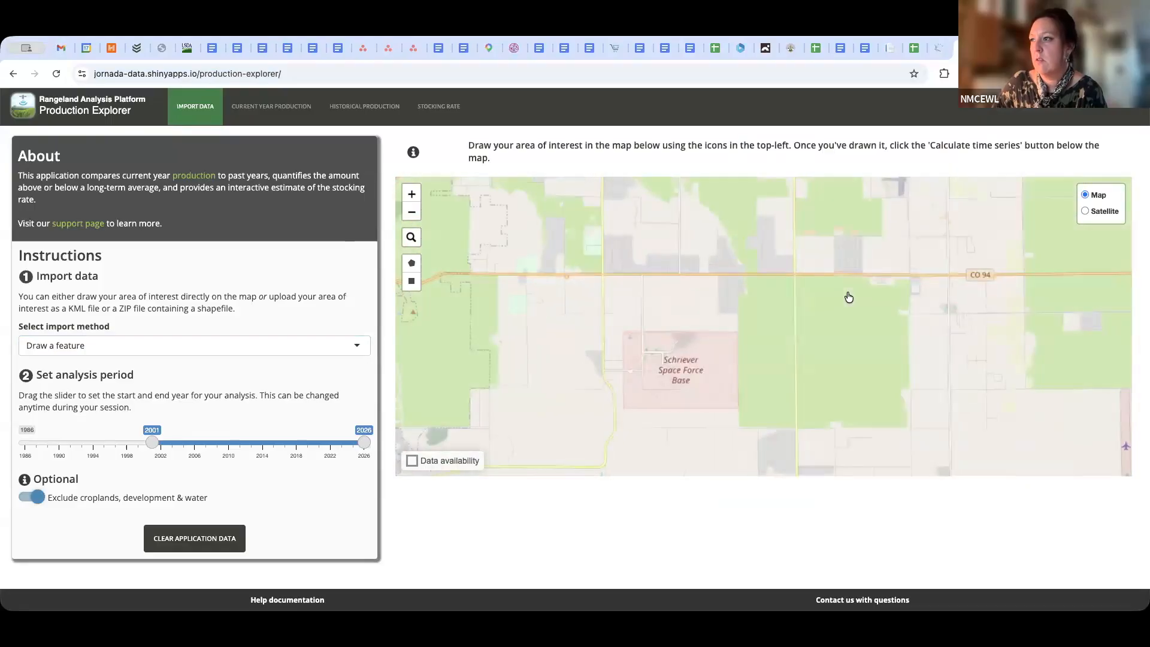
{"action": "scroll", "coordinate": [642, 349], "scroll_direction": "up", "scroll_amount": 3}
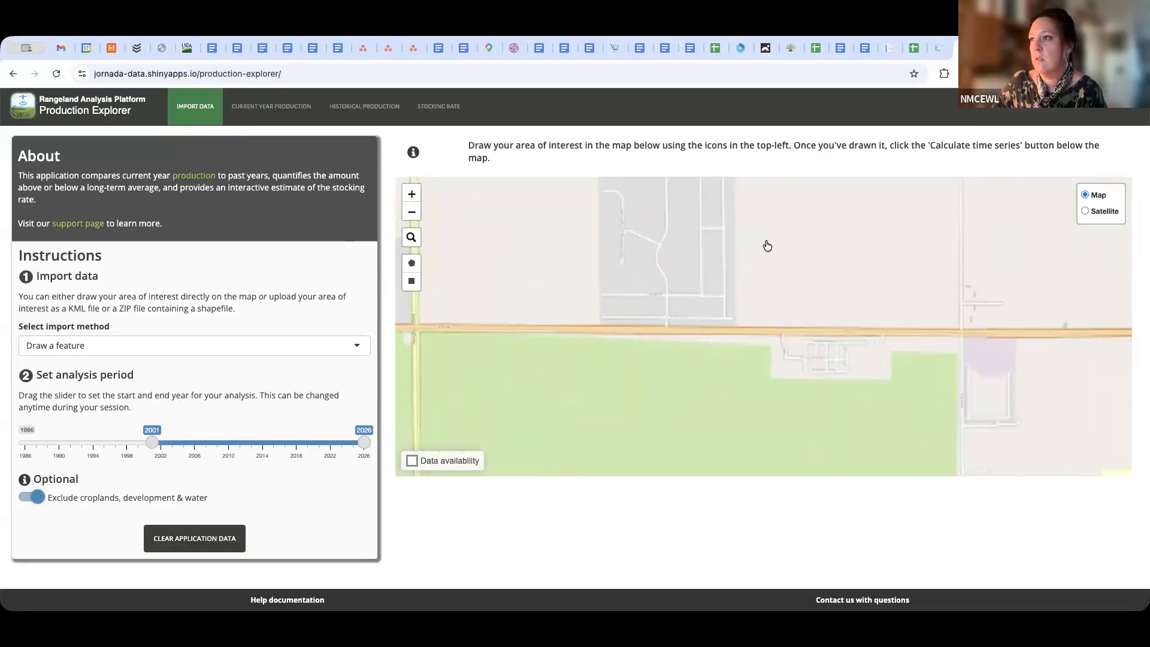
{"action": "scroll", "coordinate": [743, 348], "scroll_direction": "up", "scroll_amount": 2}
{"action": "scroll", "coordinate": [762, 345], "scroll_direction": "down", "scroll_amount": 2}
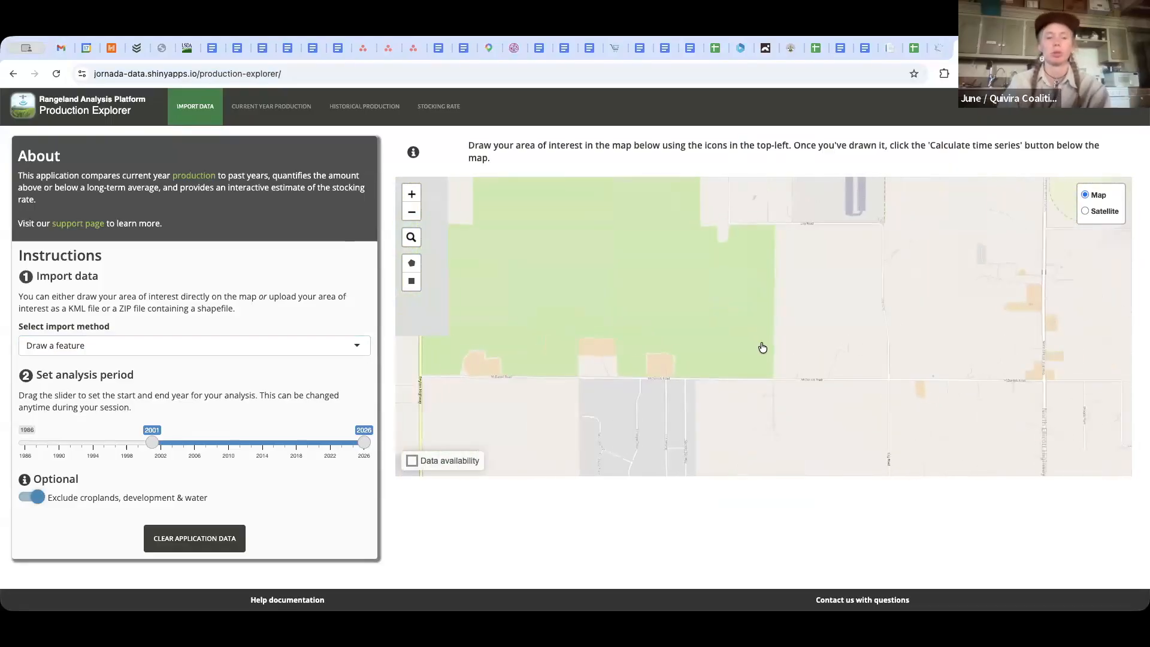
Locate the parcel south of East Garrett Road and east of Log Road, and display it on satellite imagery
{"action": "left_click_drag", "start_coordinate": [795, 273], "coordinate": [805, 470]}
{"action": "left_click_drag", "start_coordinate": [836, 299], "coordinate": [834, 454]}
{"action": "left_click_drag", "start_coordinate": [810, 329], "coordinate": [806, 315]}
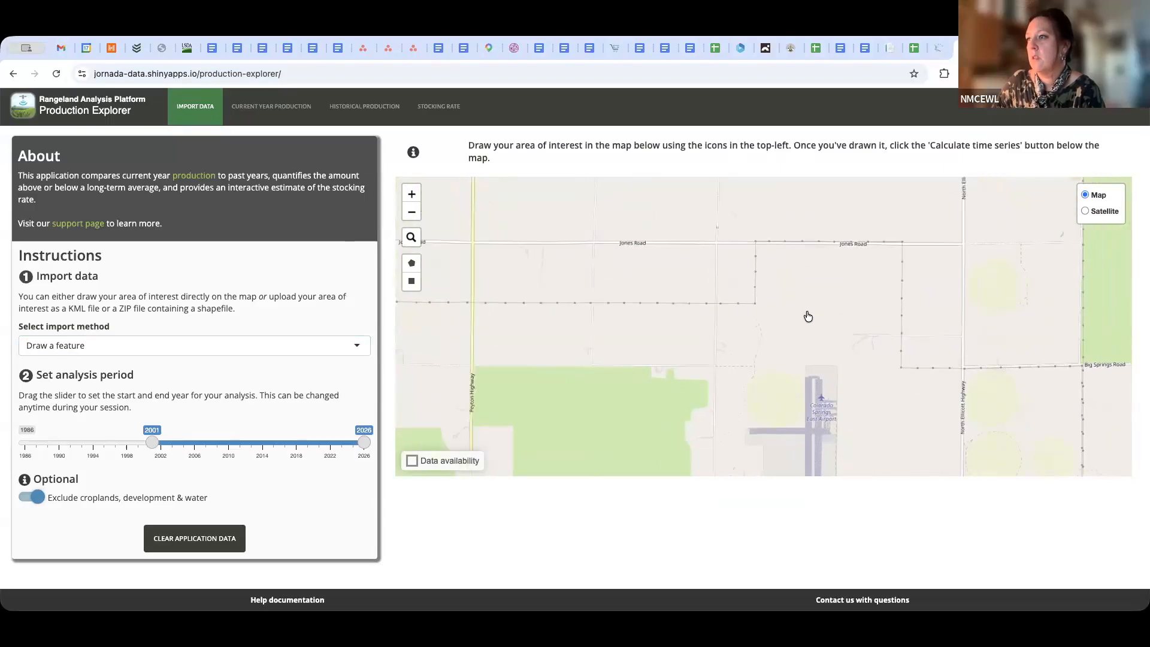
{"action": "scroll", "coordinate": [807, 316], "scroll_direction": "down", "scroll_amount": 2}
{"action": "scroll", "coordinate": [808, 316], "scroll_direction": "up", "scroll_amount": 2}
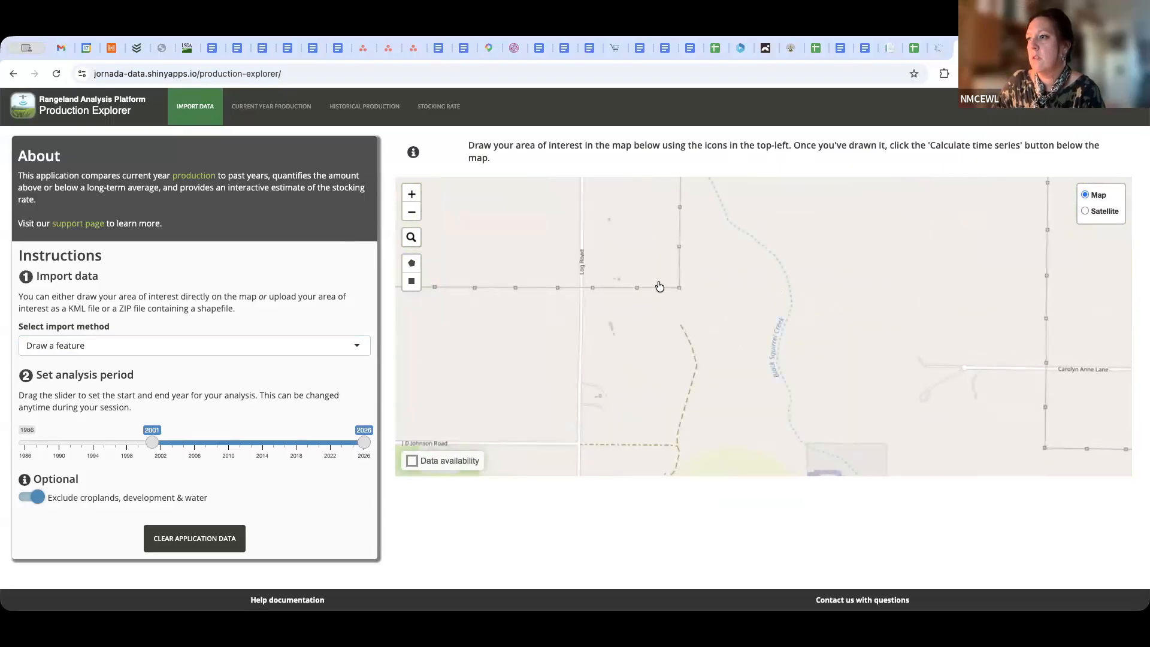
{"action": "left_click_drag", "start_coordinate": [812, 275], "coordinate": [821, 393]}
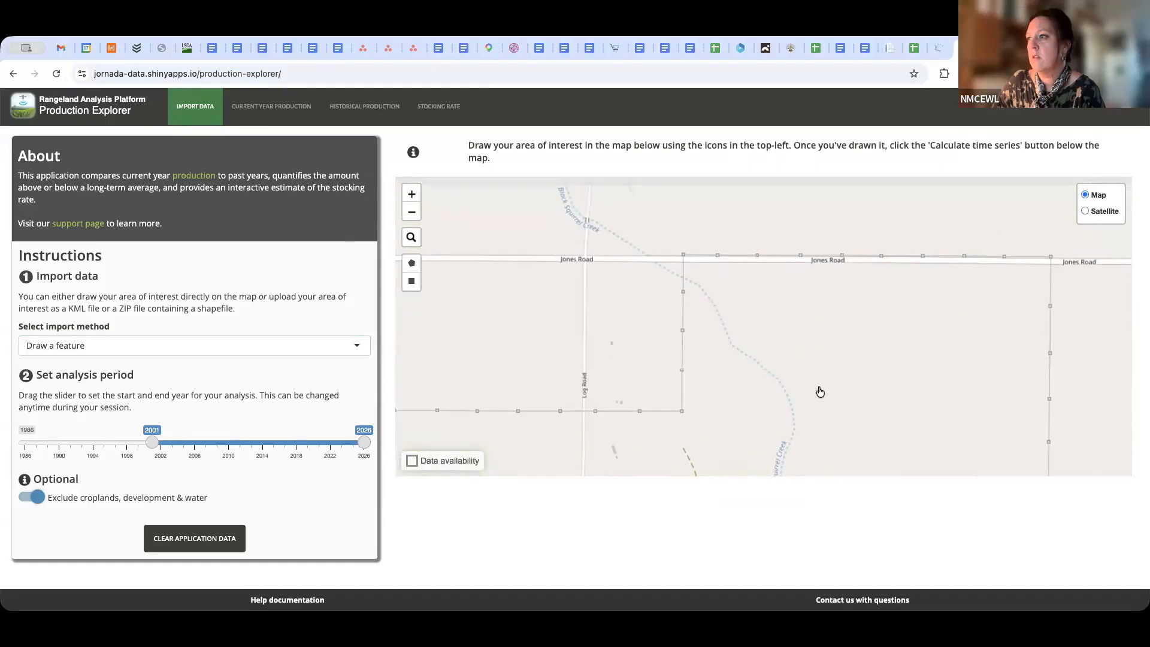
{"action": "left_click_drag", "start_coordinate": [822, 216], "coordinate": [816, 427]}
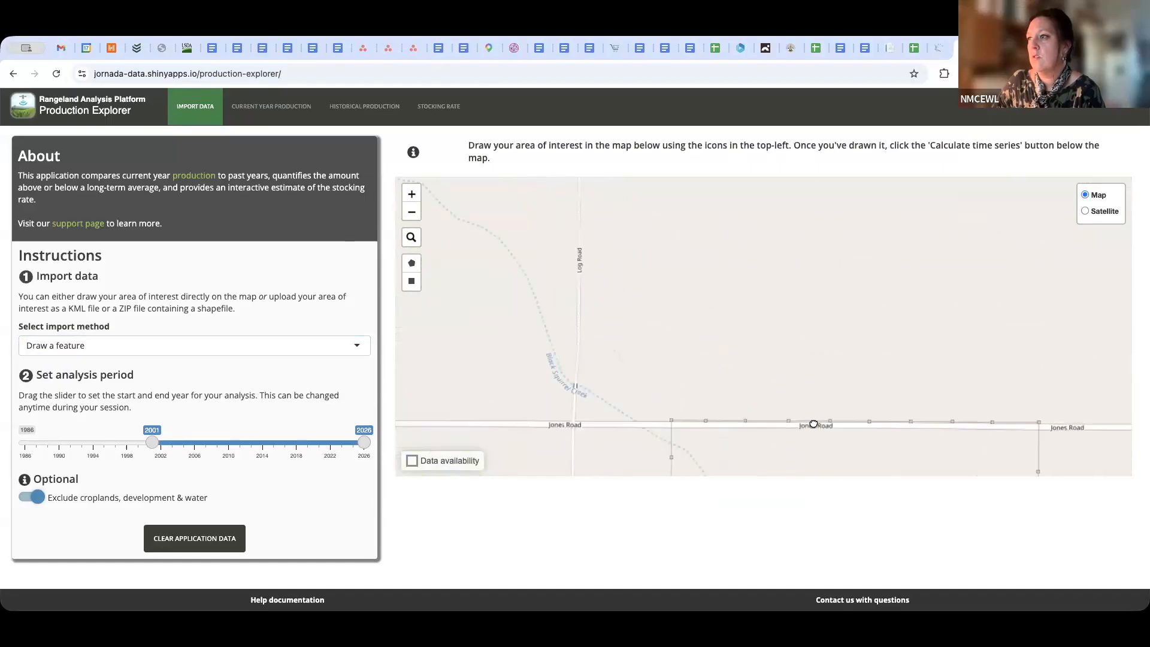
{"action": "left_click_drag", "start_coordinate": [779, 203], "coordinate": [776, 325]}
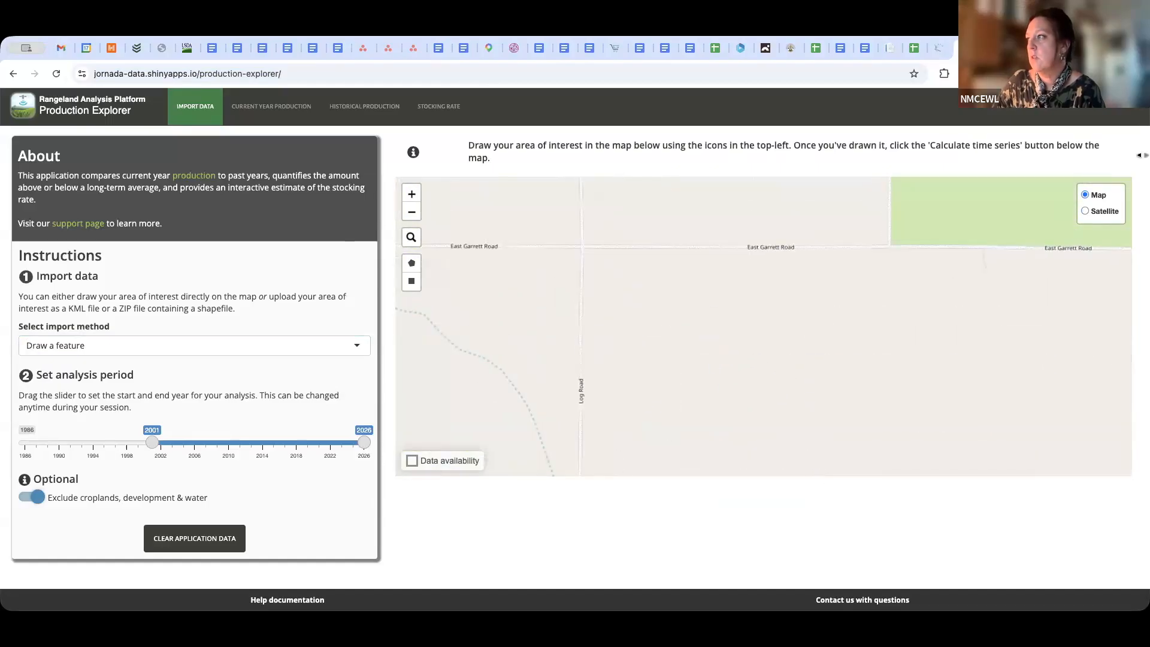
{"action": "left_click", "coordinate": [1086, 213]}
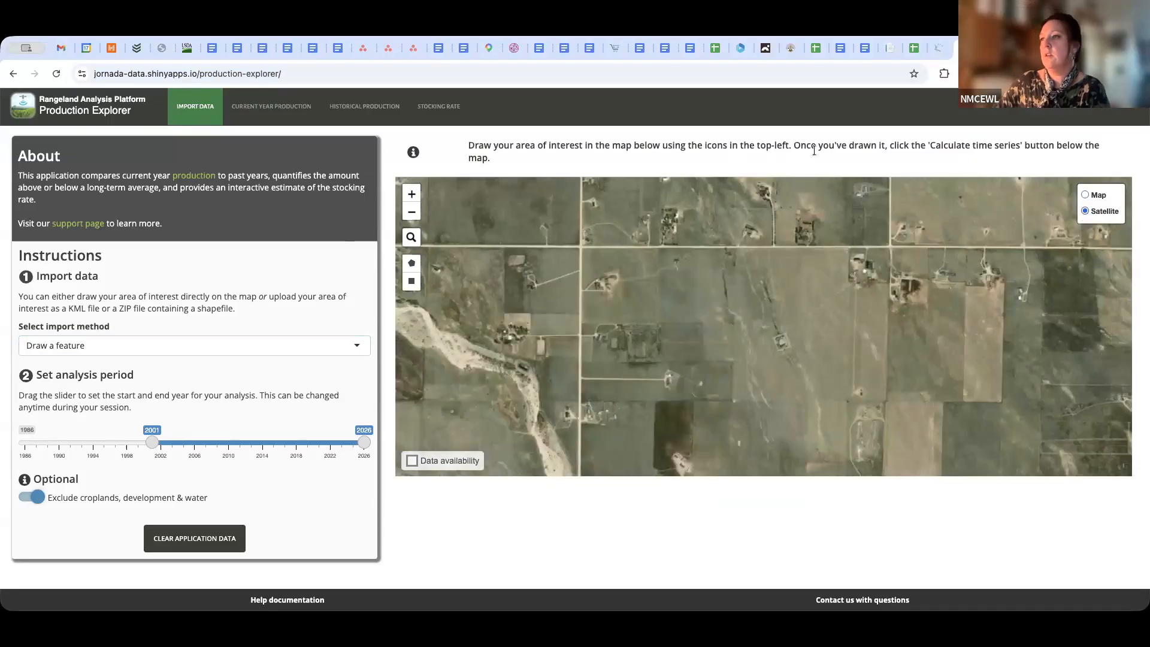
{"action": "scroll", "coordinate": [787, 323], "scroll_direction": "up", "scroll_amount": 3}
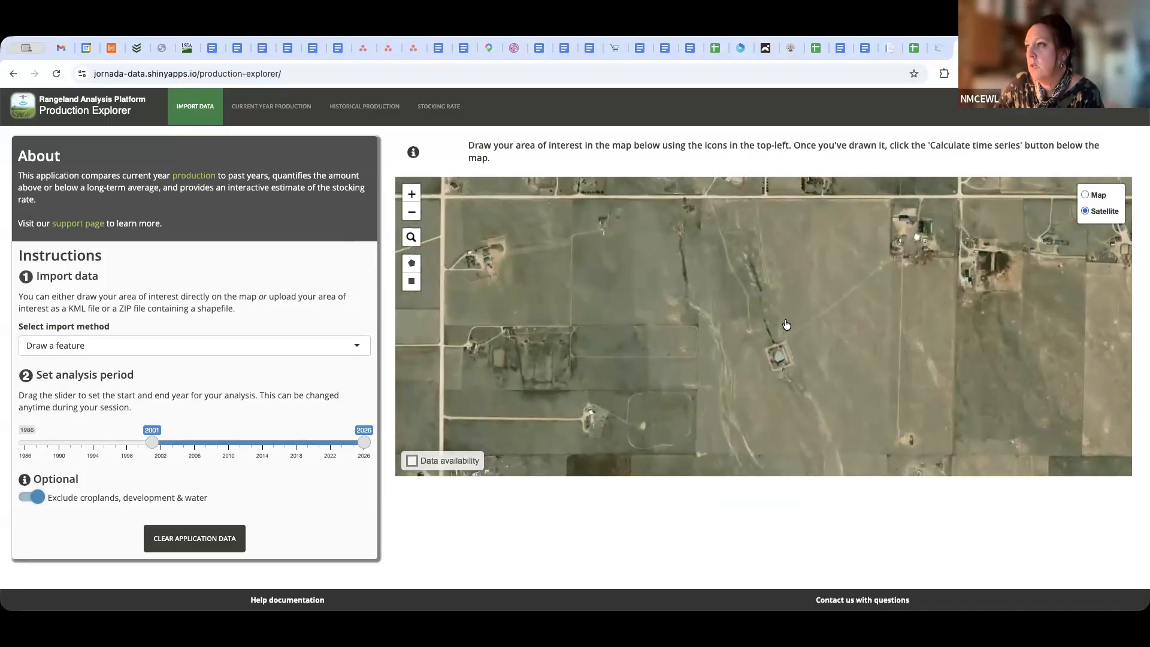
{"action": "scroll", "coordinate": [812, 325], "scroll_direction": "down", "scroll_amount": 3}
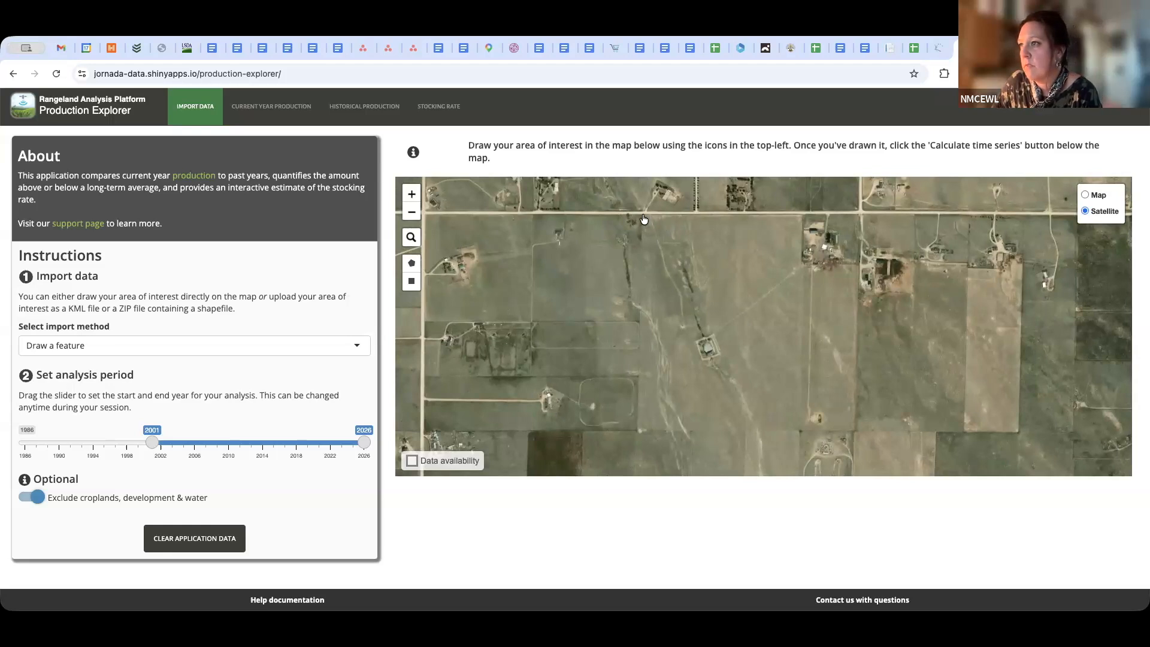
{"action": "left_click_drag", "start_coordinate": [635, 215], "coordinate": [638, 216]}
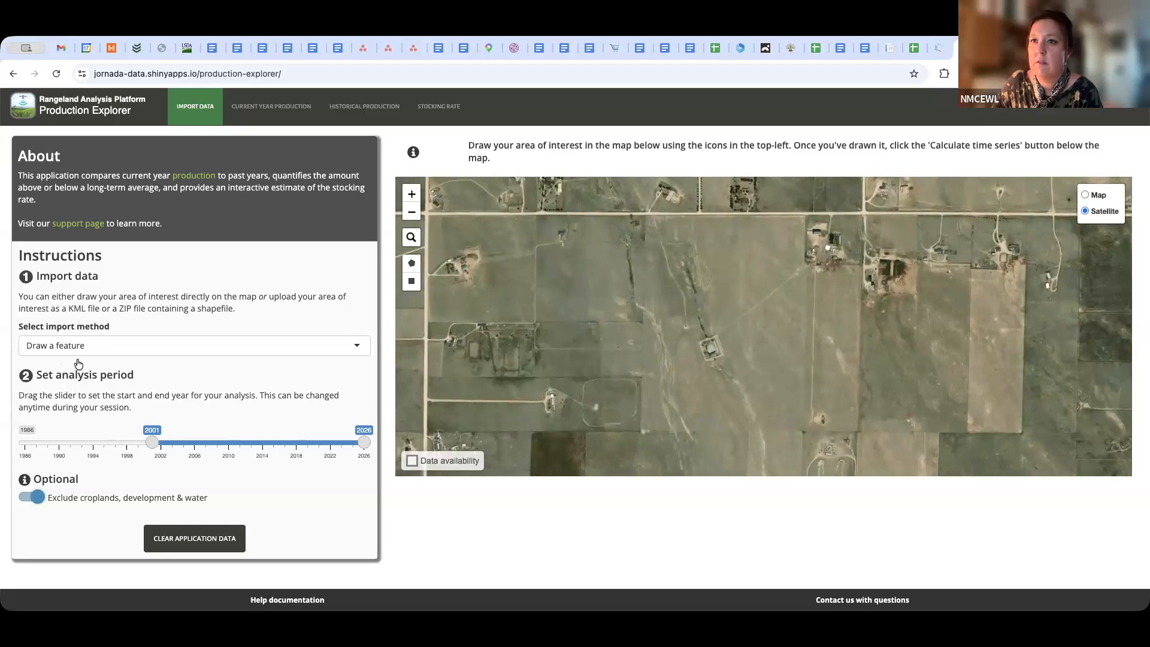
Draw a rectangular area of interest covering the parcel and set the analysis period's start year to 2006
{"action": "left_click", "coordinate": [106, 348]}
{"action": "left_click", "coordinate": [74, 390]}
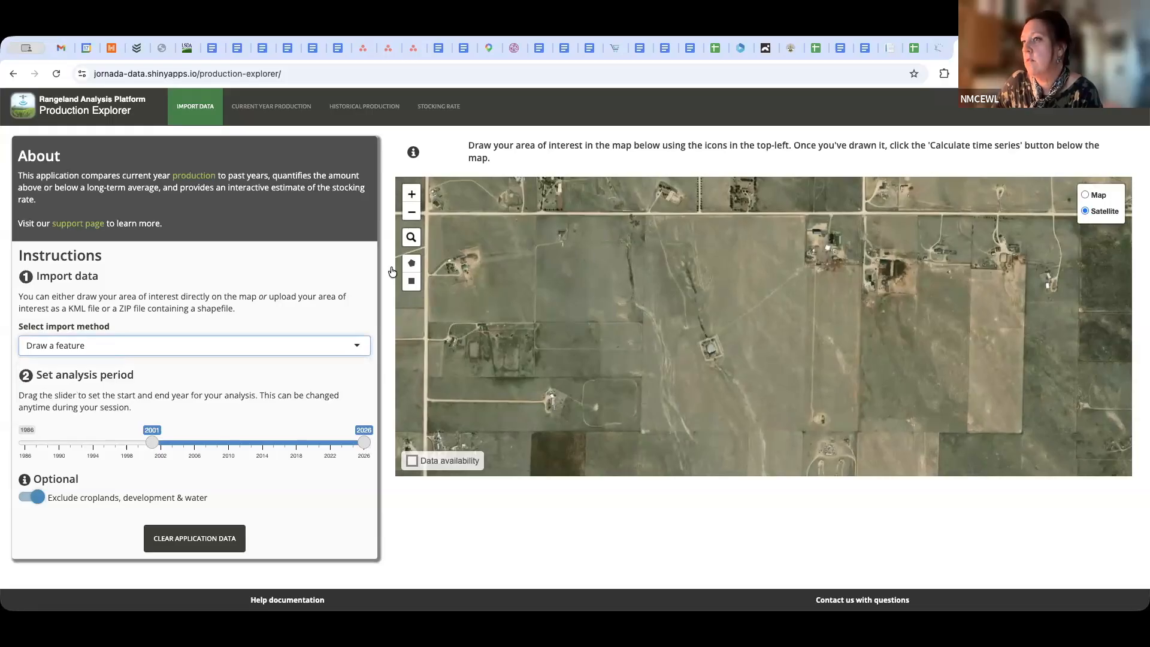
{"action": "left_click", "coordinate": [411, 280]}
{"action": "mouse_move", "coordinate": [645, 215]}
{"action": "left_mouse_down"}
{"action": "mouse_move", "coordinate": [719, 240]}
{"action": "mouse_move", "coordinate": [845, 381]}
{"action": "mouse_move", "coordinate": [856, 436]}
{"action": "left_mouse_up"}
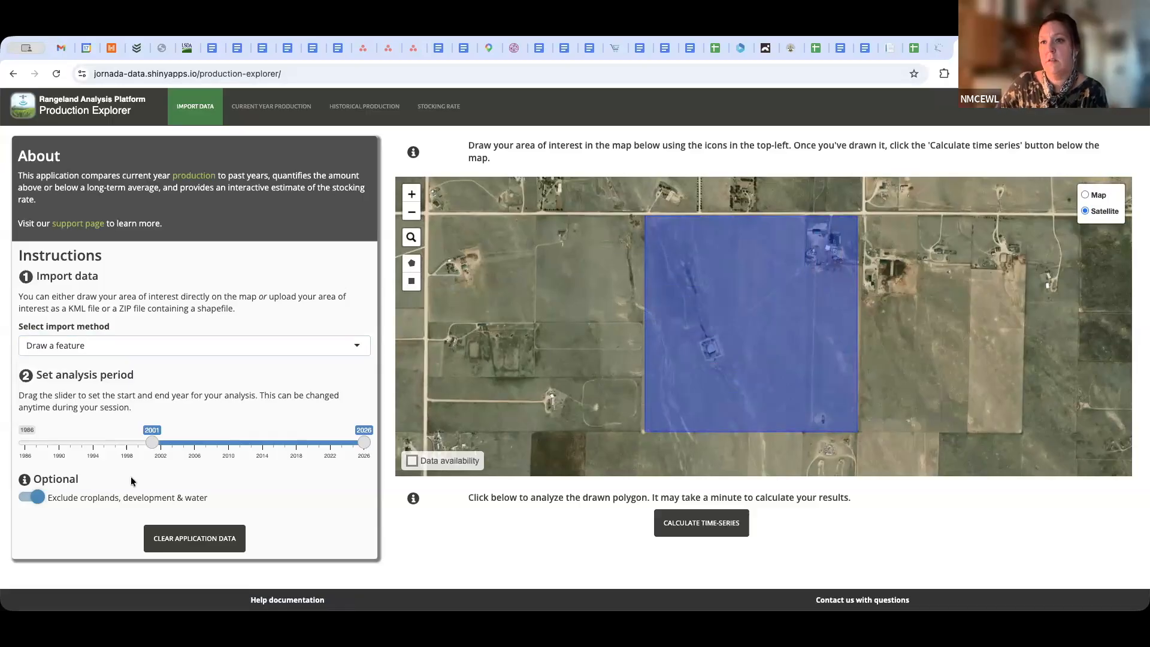
{"action": "left_click_drag", "start_coordinate": [155, 447], "coordinate": [194, 445]}
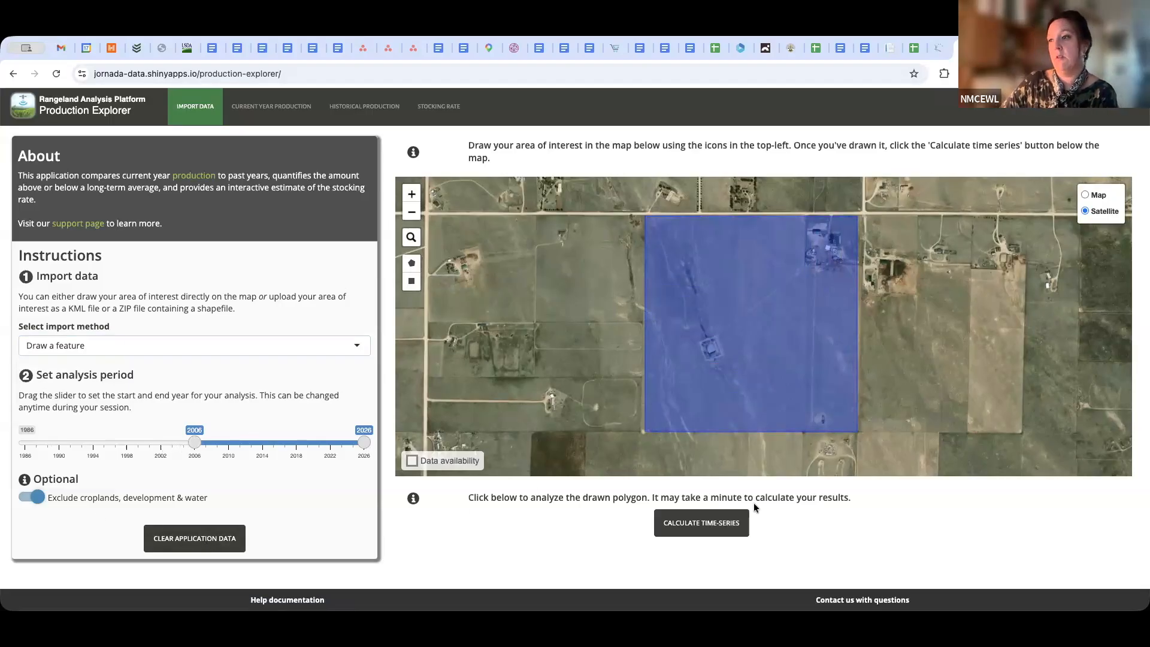
Calculate the time series for the drawn parcel and open its current year production report
{"action": "left_click", "coordinate": [725, 526]}
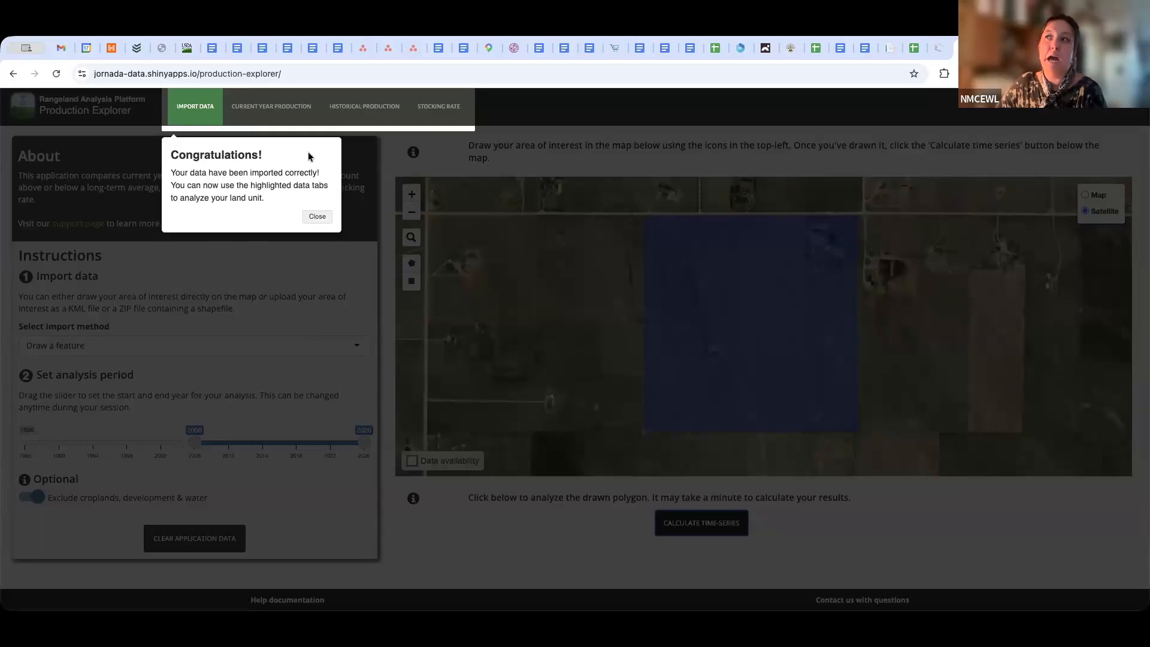
{"action": "left_click", "coordinate": [321, 217]}
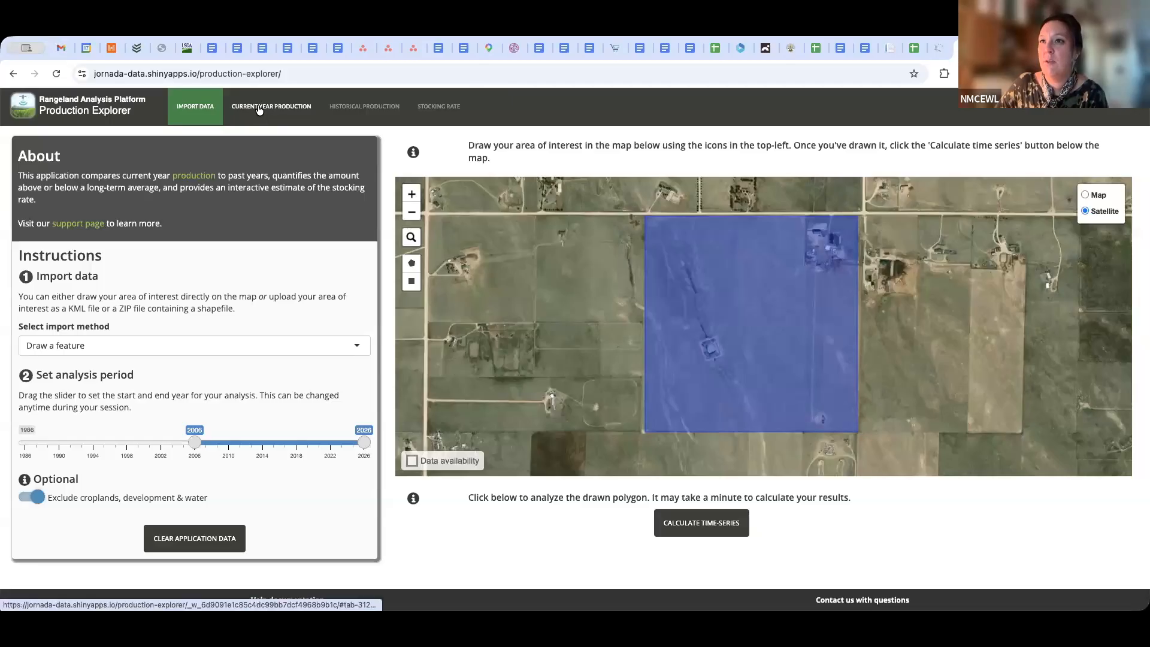
{"action": "left_click", "coordinate": [260, 107]}
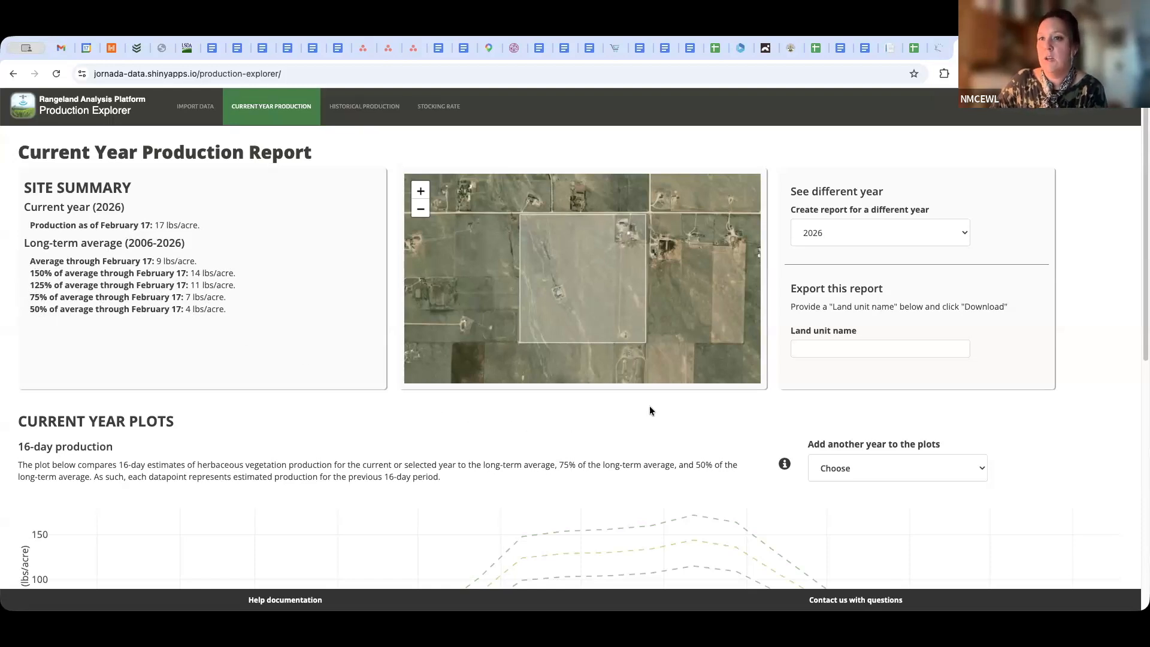
Examine the 16-day and cumulative production plots, comparing the current year with the long-term average curves
{"action": "scroll", "coordinate": [651, 409], "scroll_direction": "down", "scroll_amount": 5}
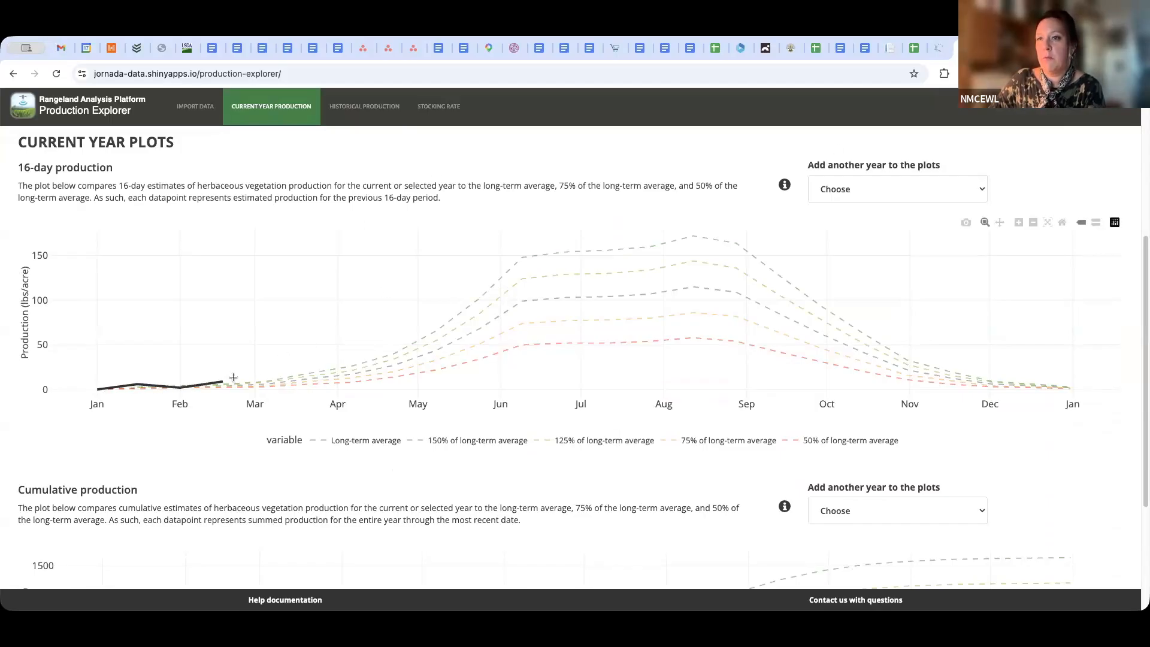
{"action": "mouse_move", "coordinate": [231, 377]}
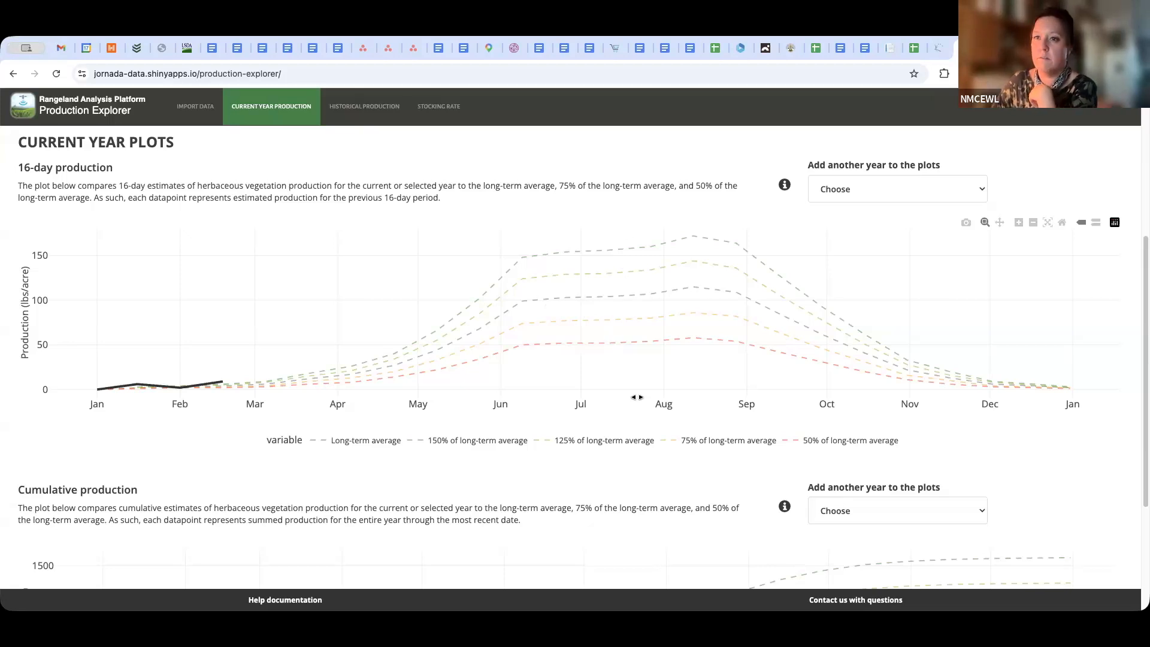
{"action": "scroll", "coordinate": [634, 392], "scroll_direction": "down", "scroll_amount": 3}
{"action": "scroll", "coordinate": [638, 391], "scroll_direction": "down", "scroll_amount": 1}
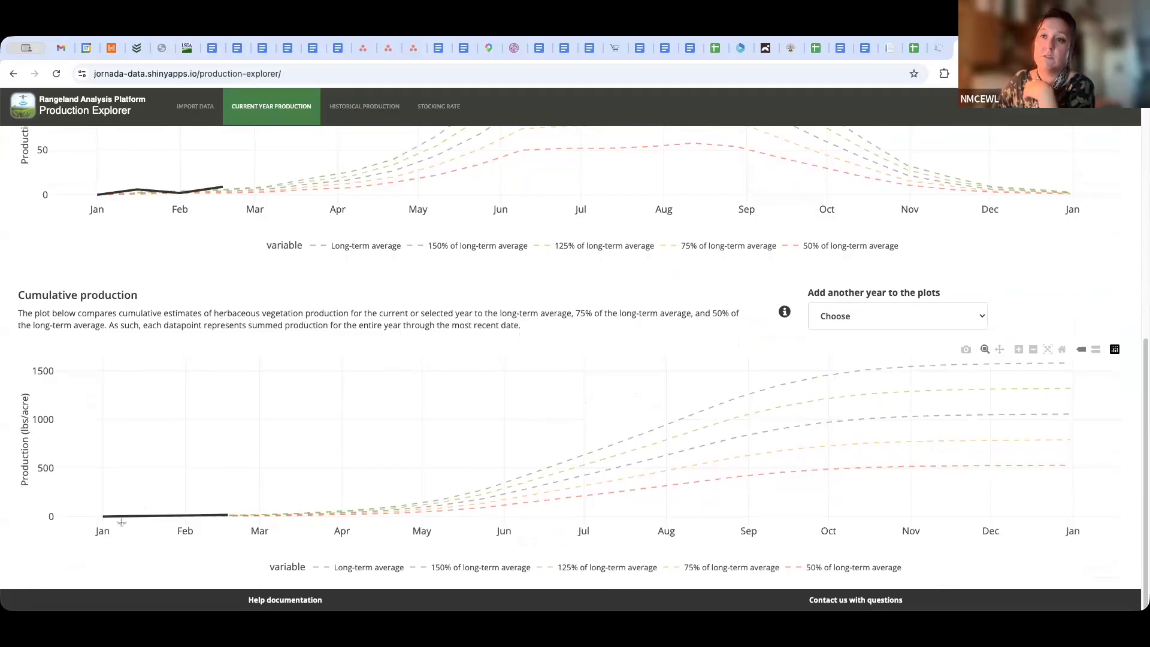
{"action": "mouse_move", "coordinate": [104, 516]}
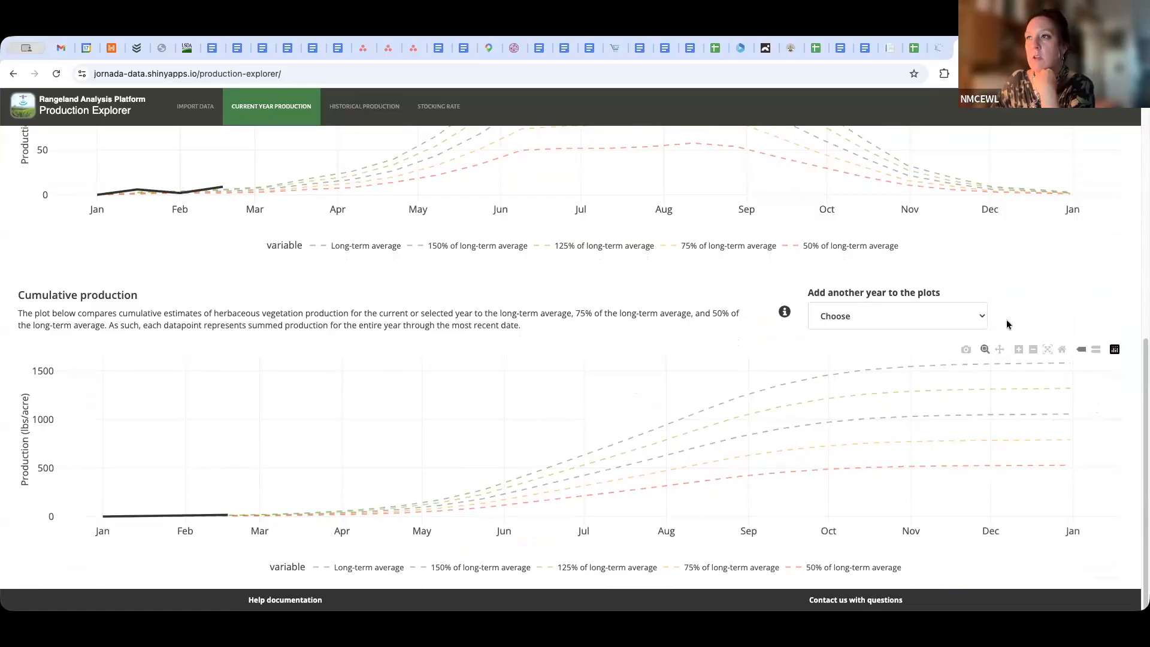
{"action": "scroll", "coordinate": [735, 330], "scroll_direction": "up", "scroll_amount": 2}
{"action": "scroll", "coordinate": [733, 345], "scroll_direction": "down", "scroll_amount": 1}
{"action": "scroll", "coordinate": [733, 340], "scroll_direction": "down", "scroll_amount": 1}
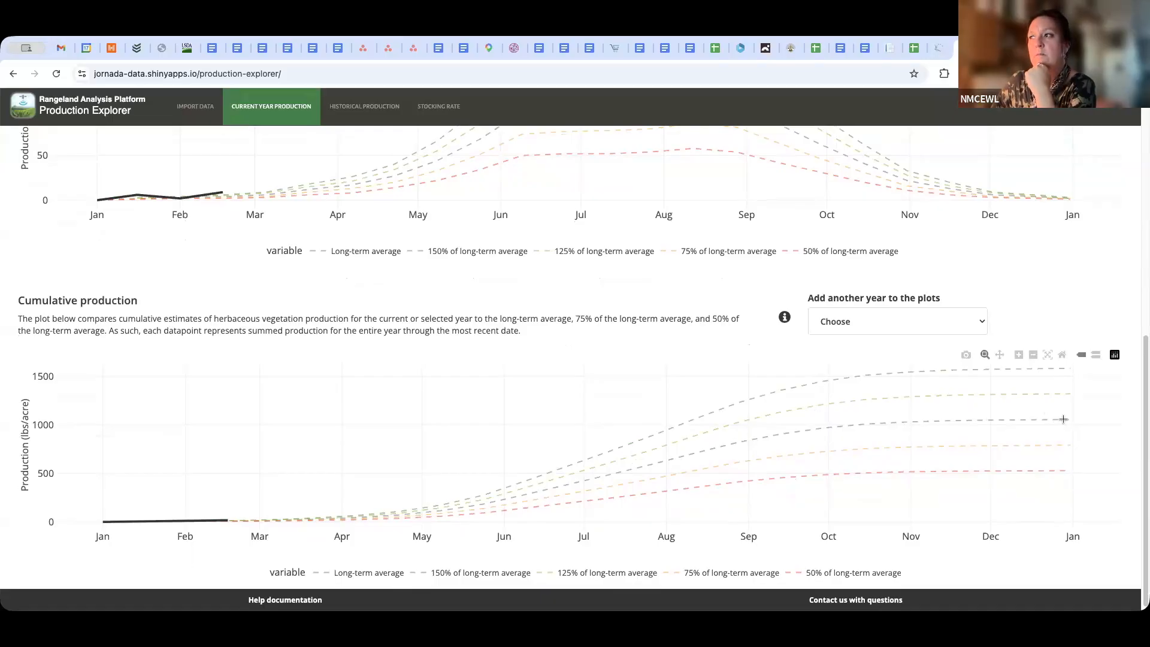
{"action": "scroll", "coordinate": [1063, 419], "scroll_direction": "down", "scroll_amount": 1}
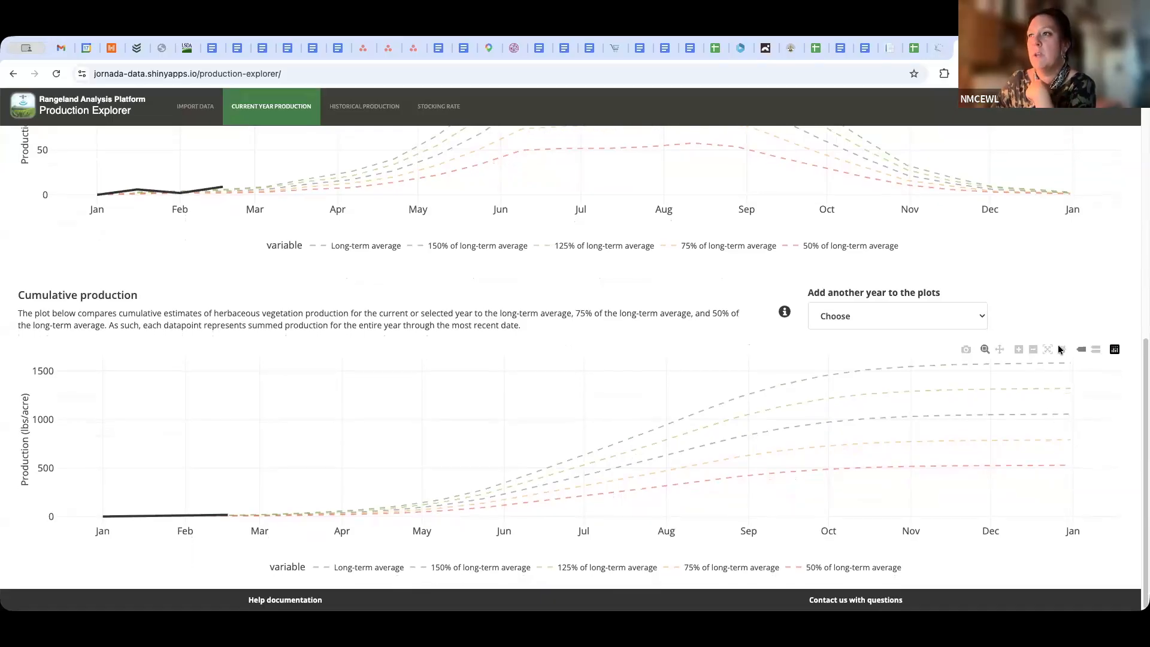
{"action": "scroll", "coordinate": [869, 336], "scroll_direction": "up", "scroll_amount": 3}
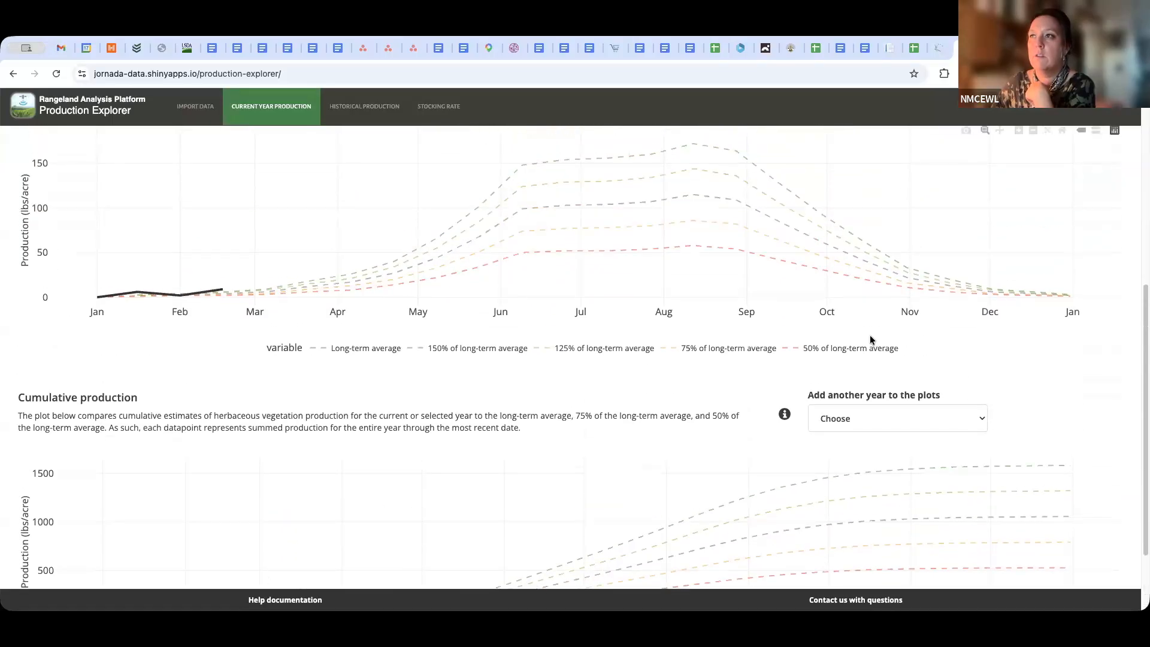
{"action": "scroll", "coordinate": [871, 336], "scroll_direction": "up", "scroll_amount": 1}
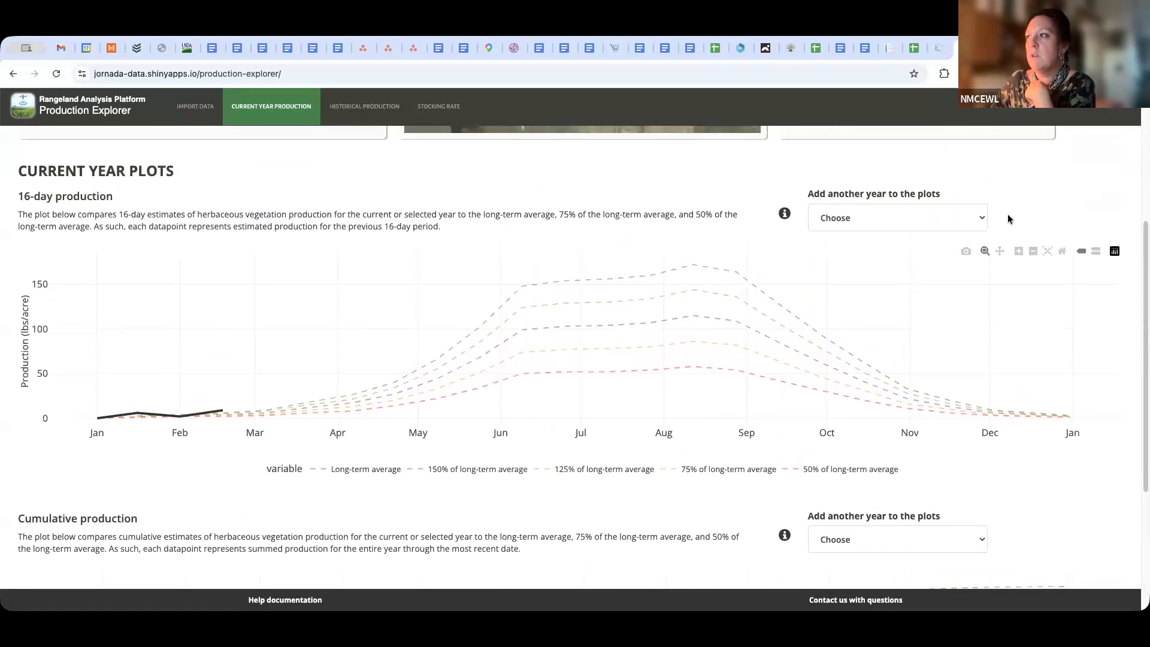
Add 2025 to the current year plots and inspect its June data points on the 16-day production plot
{"action": "left_click", "coordinate": [977, 220]}
{"action": "left_click", "coordinate": [896, 239]}
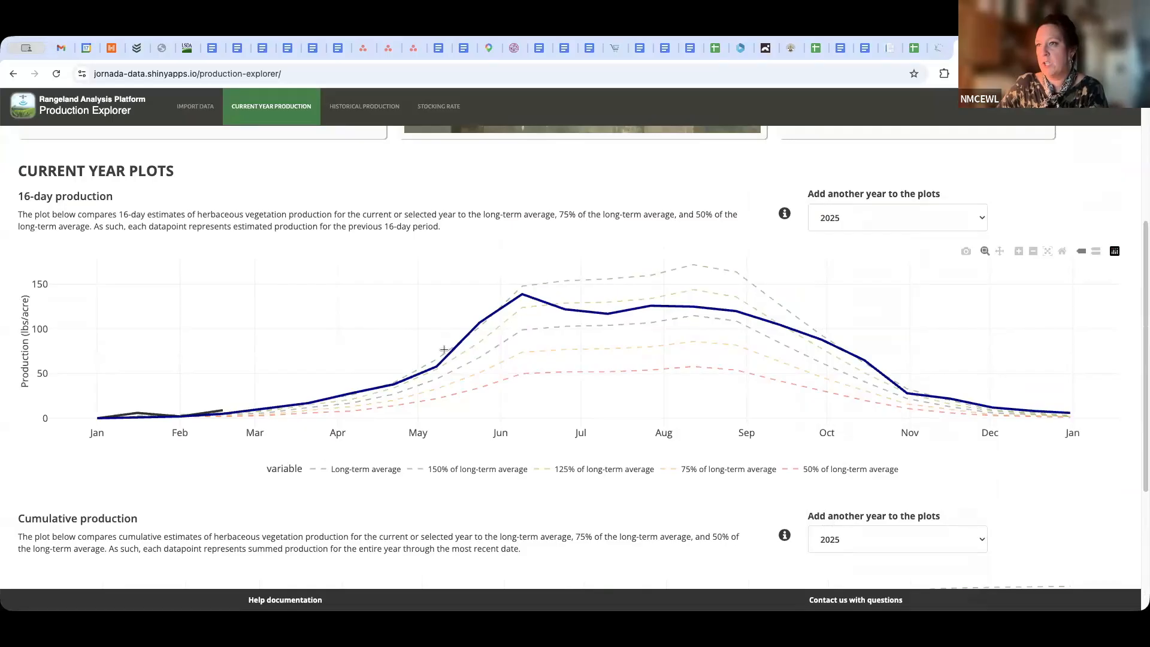
{"action": "mouse_move", "coordinate": [520, 296]}
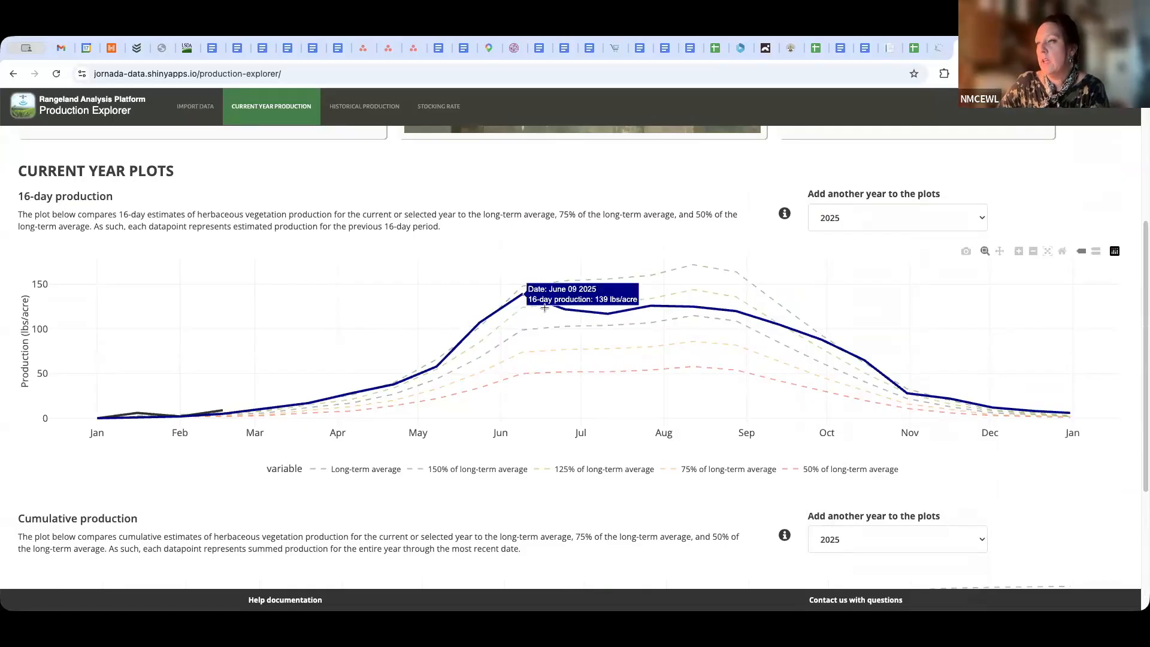
{"action": "mouse_move", "coordinate": [565, 310]}
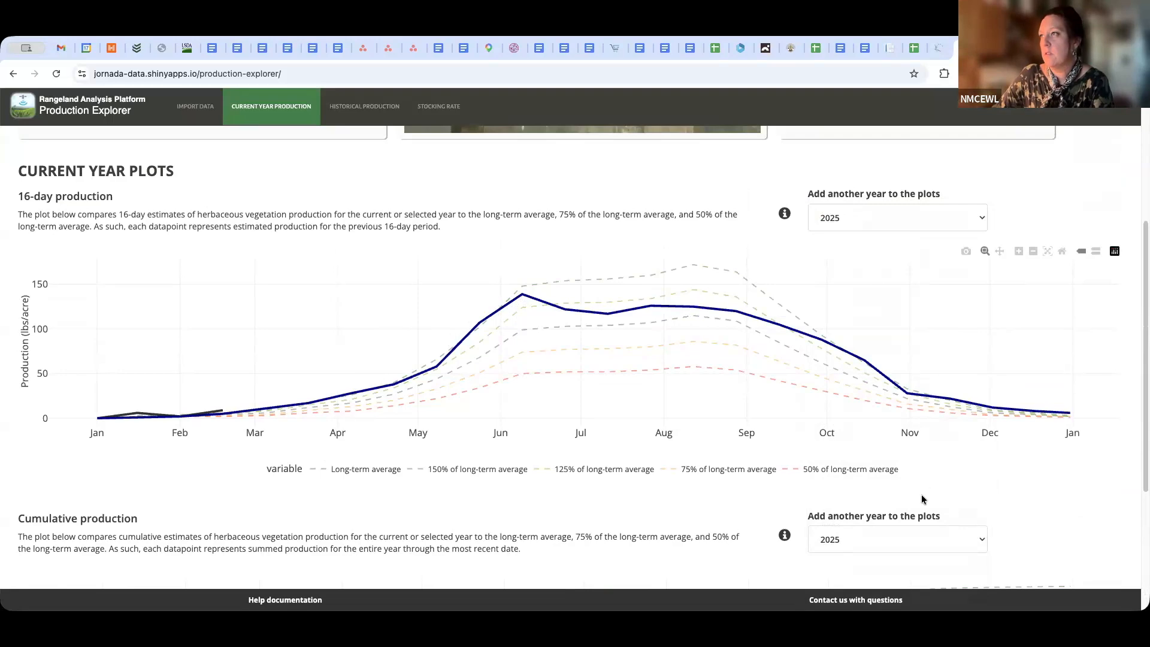
Create the production report for the year 2025 instead of the current year
{"action": "scroll", "coordinate": [906, 473], "scroll_direction": "up", "scroll_amount": 5}
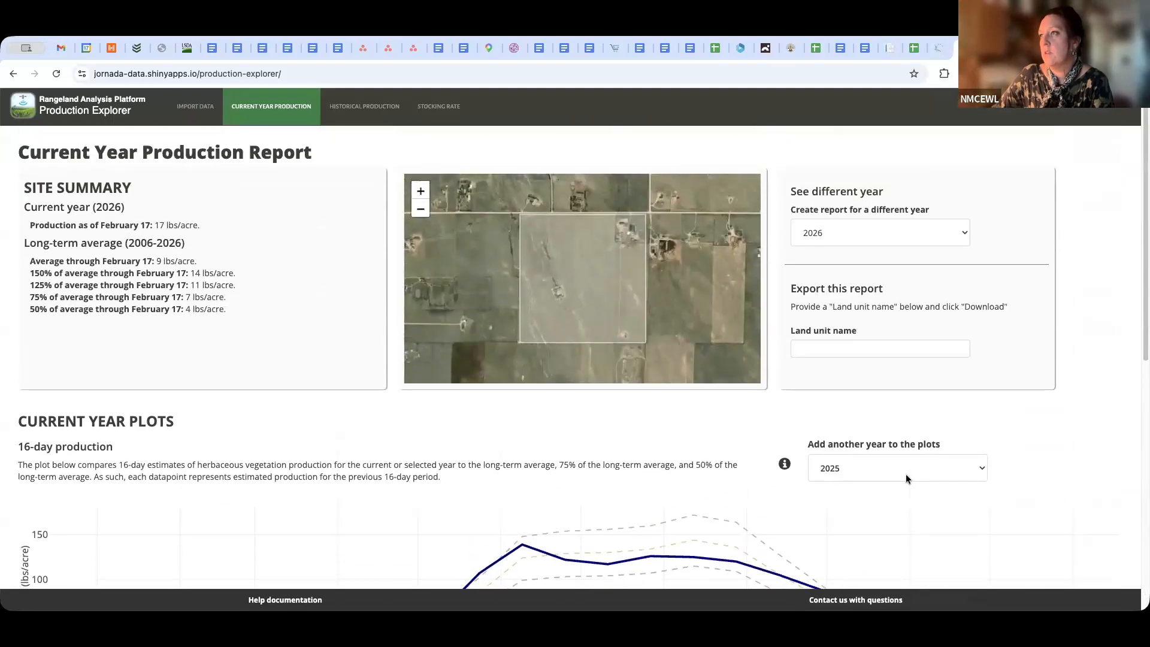
{"action": "scroll", "coordinate": [906, 473], "scroll_direction": "down", "scroll_amount": 4}
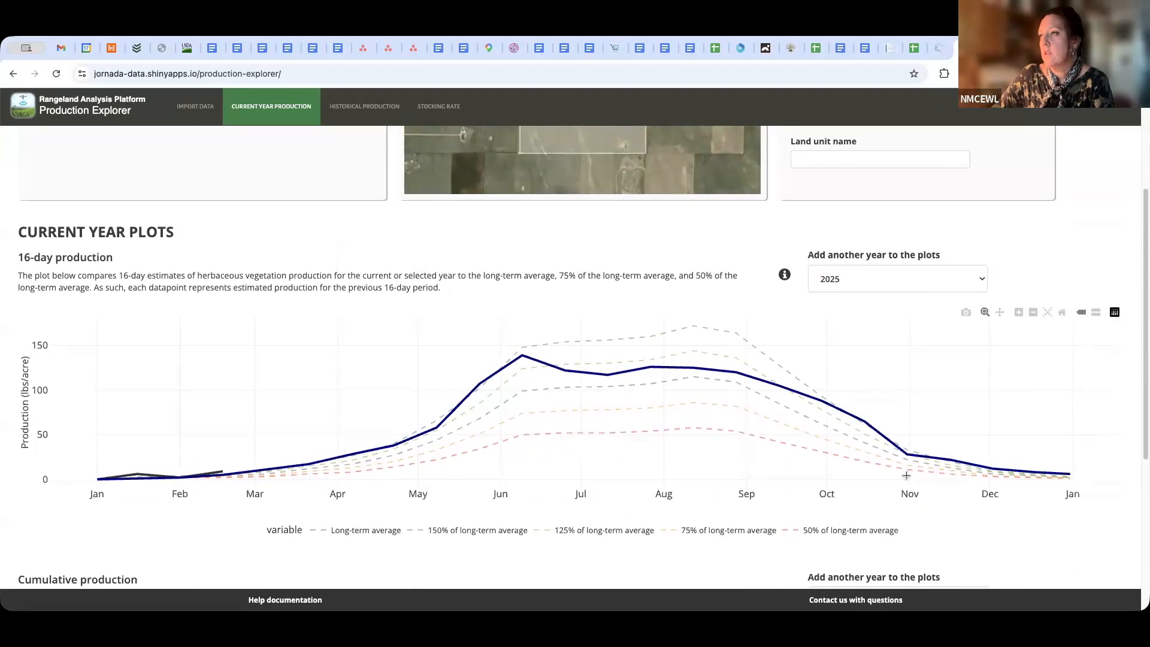
{"action": "scroll", "coordinate": [944, 253], "scroll_direction": "up", "scroll_amount": 4}
{"action": "left_click", "coordinate": [965, 236]}
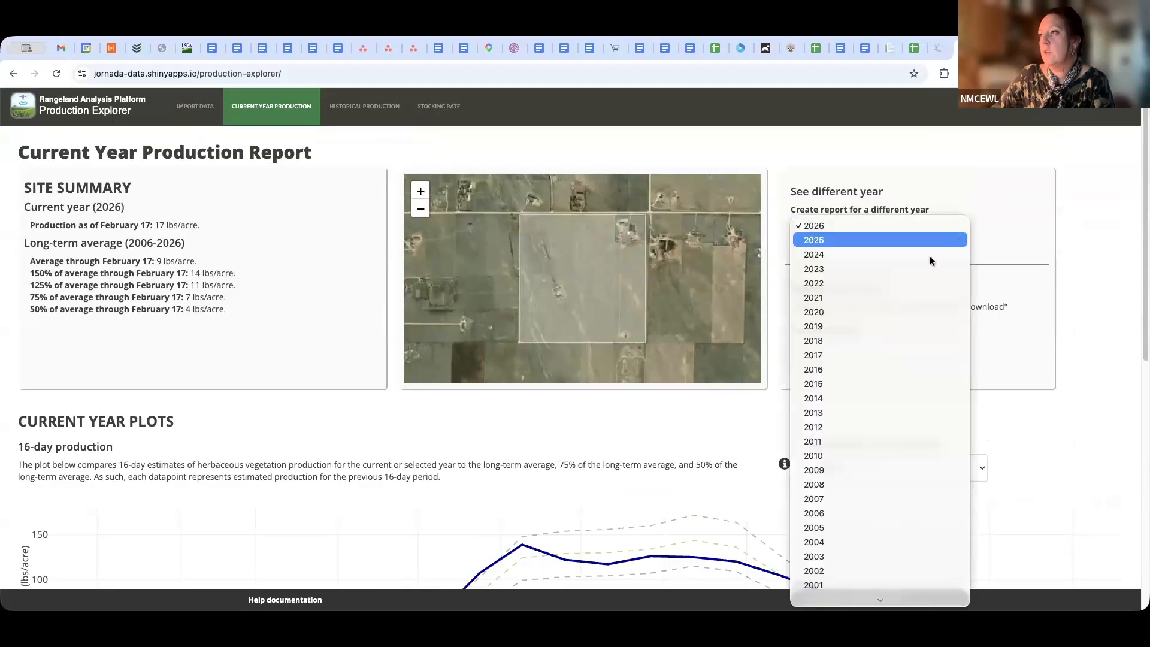
{"action": "left_click", "coordinate": [931, 239]}
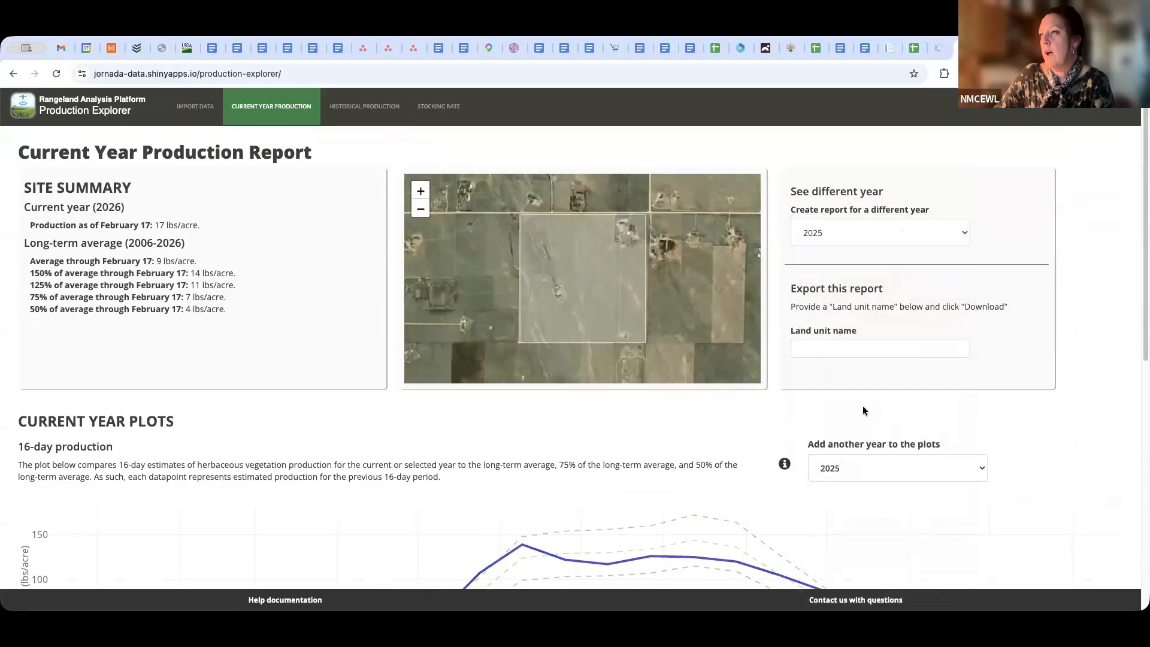
Set the additional comparison year on the 2025 report's plots to 2024
{"action": "scroll", "coordinate": [853, 372], "scroll_direction": "down", "scroll_amount": 5}
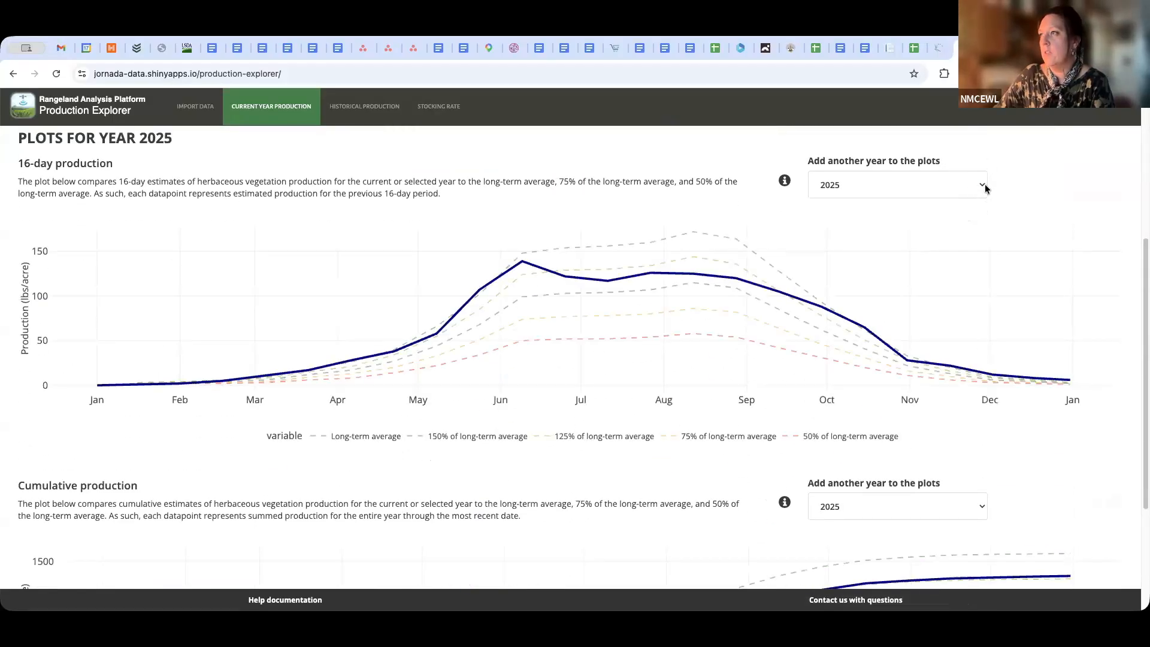
{"action": "left_click", "coordinate": [984, 190]}
{"action": "left_click", "coordinate": [846, 190]}
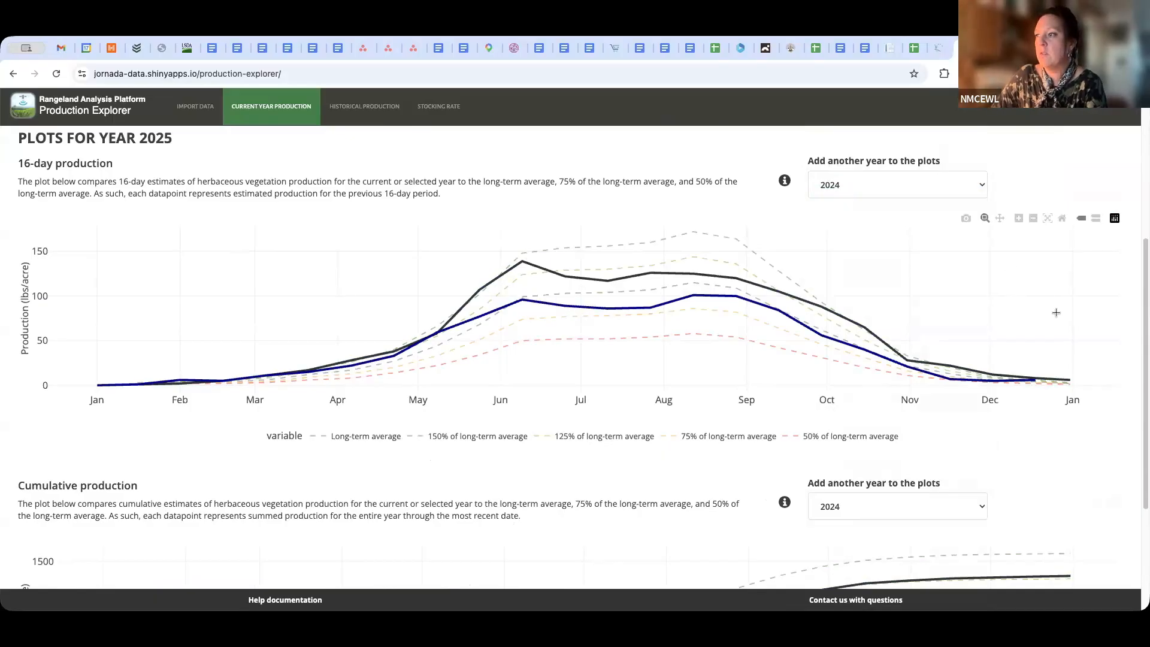
View the cumulative production plot with its comparison year, and change that year to 2023
{"action": "scroll", "coordinate": [1029, 426], "scroll_direction": "down", "scroll_amount": 3}
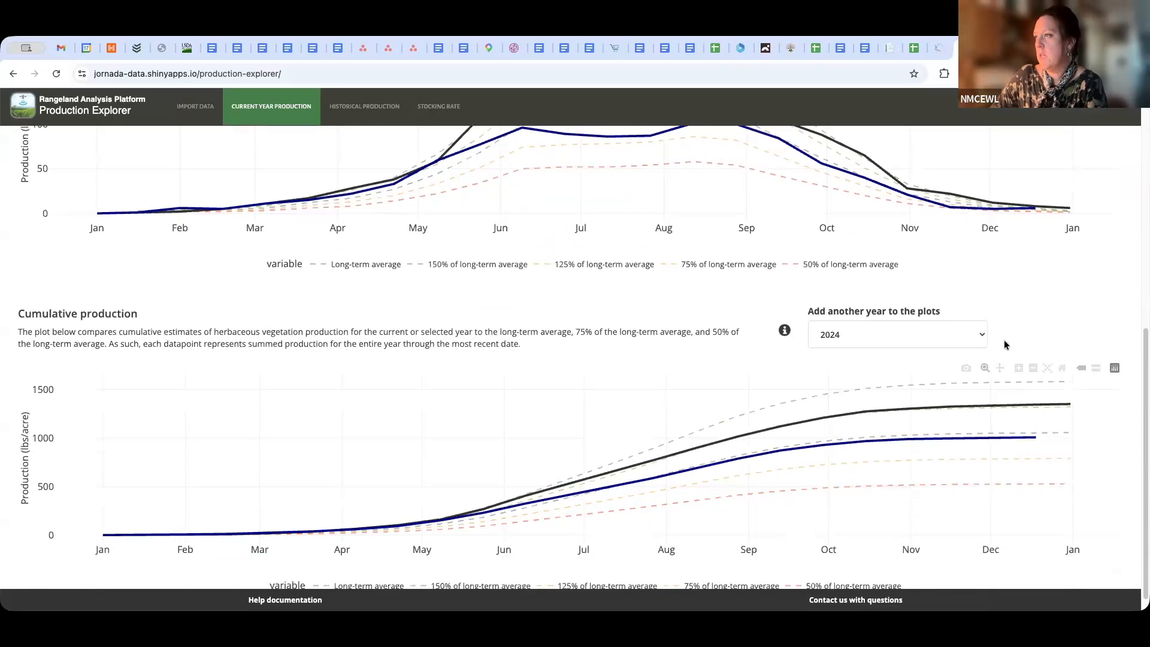
{"action": "left_click", "coordinate": [977, 335]}
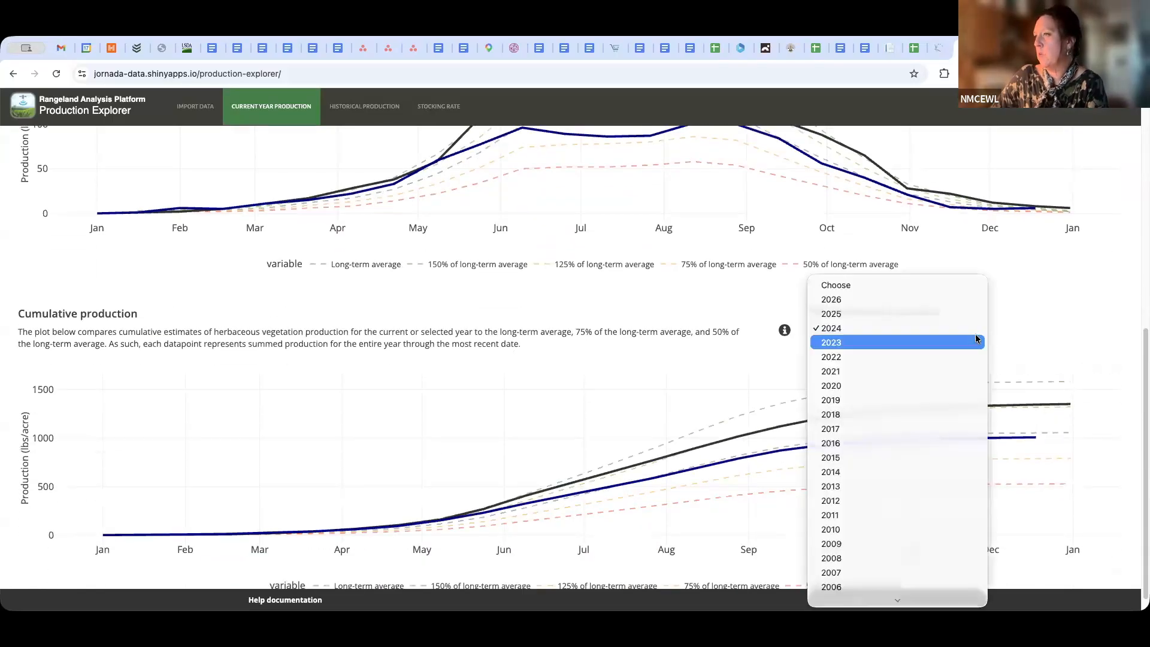
{"action": "left_click", "coordinate": [942, 343]}
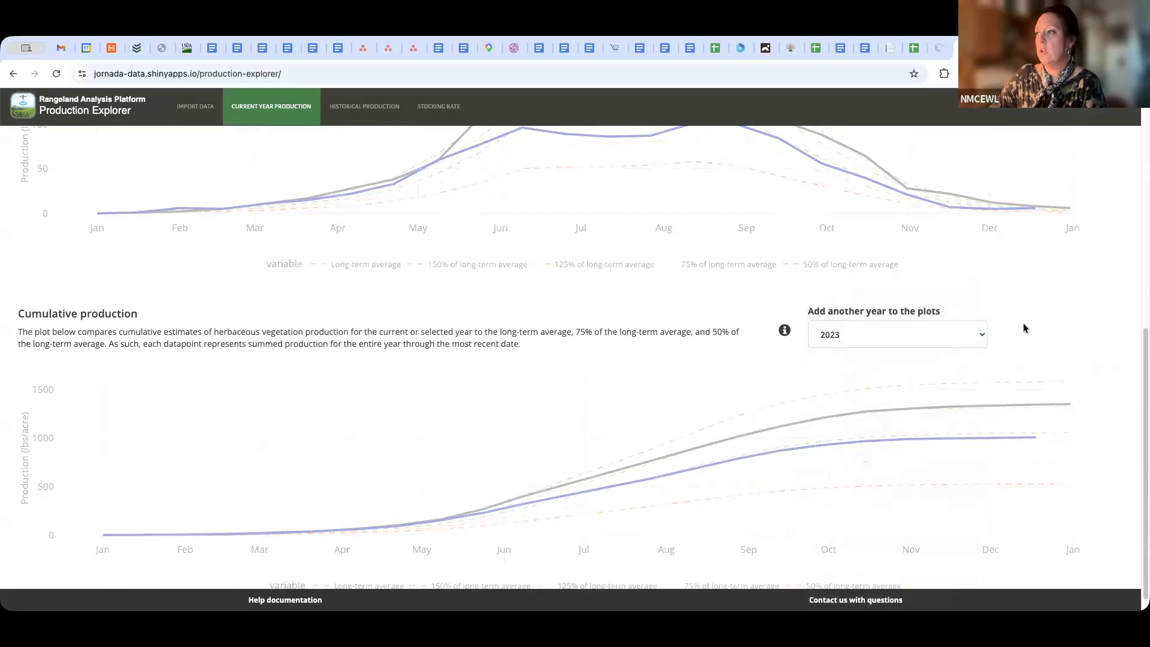
Examine the 2025 site summary and compare the 2023 and 2025 curves on the 16-day plot and at the cumulative plot's year end
{"action": "scroll", "coordinate": [1022, 329], "scroll_direction": "up", "scroll_amount": 4}
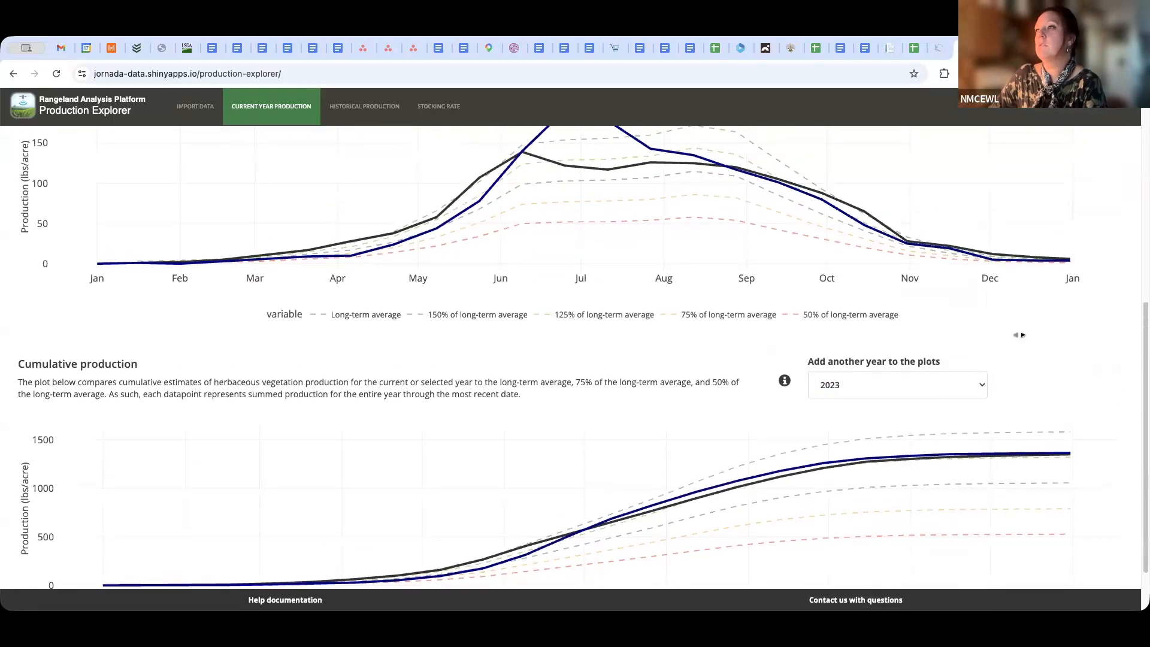
{"action": "scroll", "coordinate": [930, 374], "scroll_direction": "up", "scroll_amount": 4}
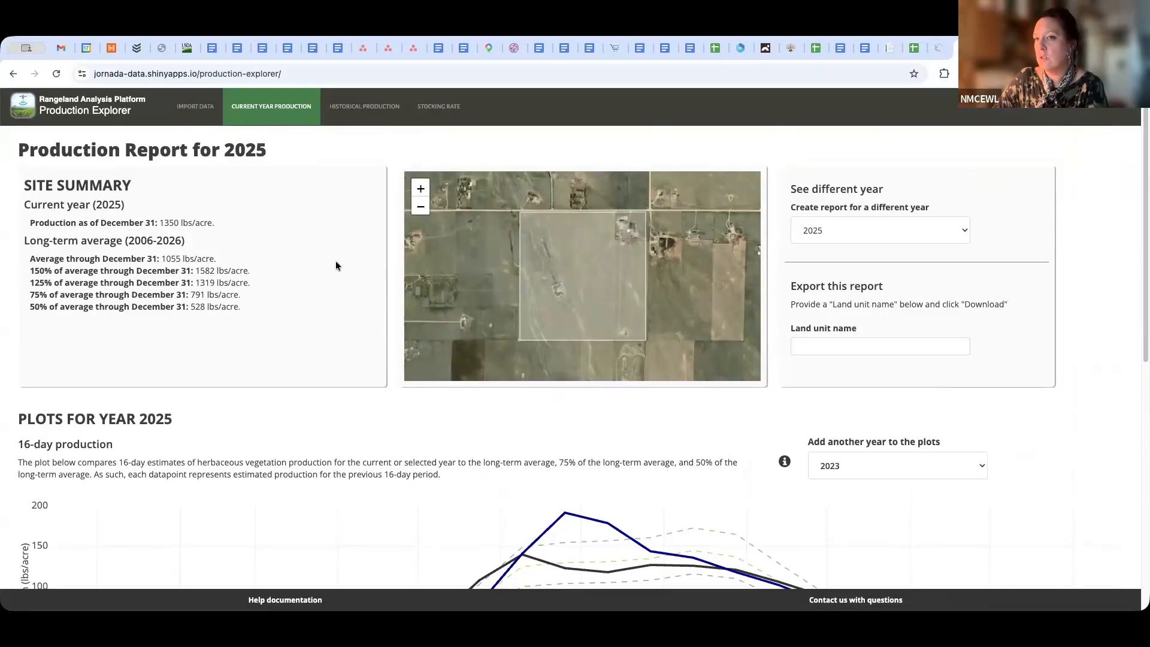
{"action": "scroll", "coordinate": [678, 423], "scroll_direction": "down", "scroll_amount": 4}
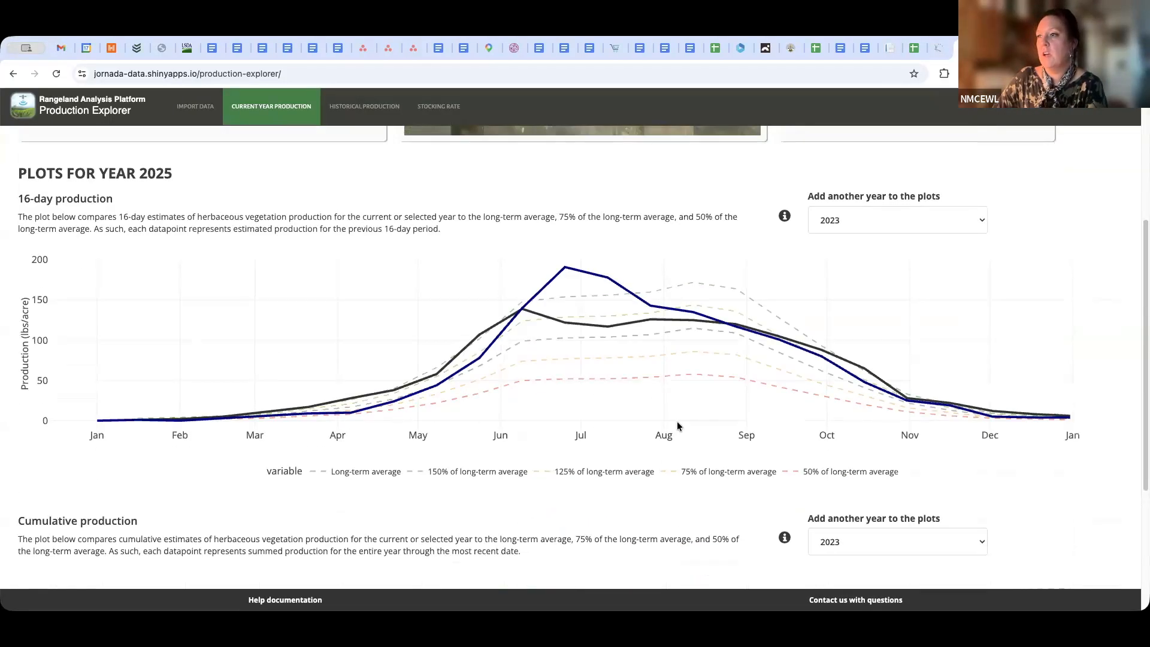
{"action": "scroll", "coordinate": [662, 413], "scroll_direction": "down", "scroll_amount": 2}
{"action": "scroll", "coordinate": [660, 417], "scroll_direction": "down", "scroll_amount": 2}
{"action": "mouse_move", "coordinate": [1084, 388]}
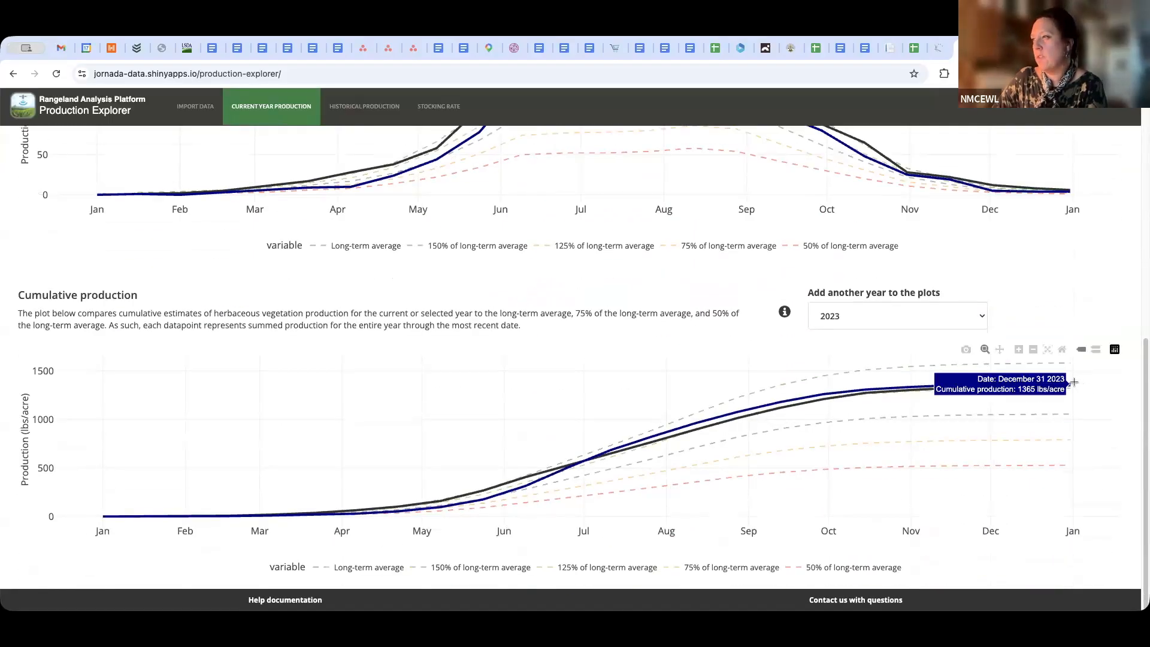
{"action": "scroll", "coordinate": [1079, 415], "scroll_direction": "up", "scroll_amount": 1}
{"action": "scroll", "coordinate": [1046, 343], "scroll_direction": "up", "scroll_amount": 10}
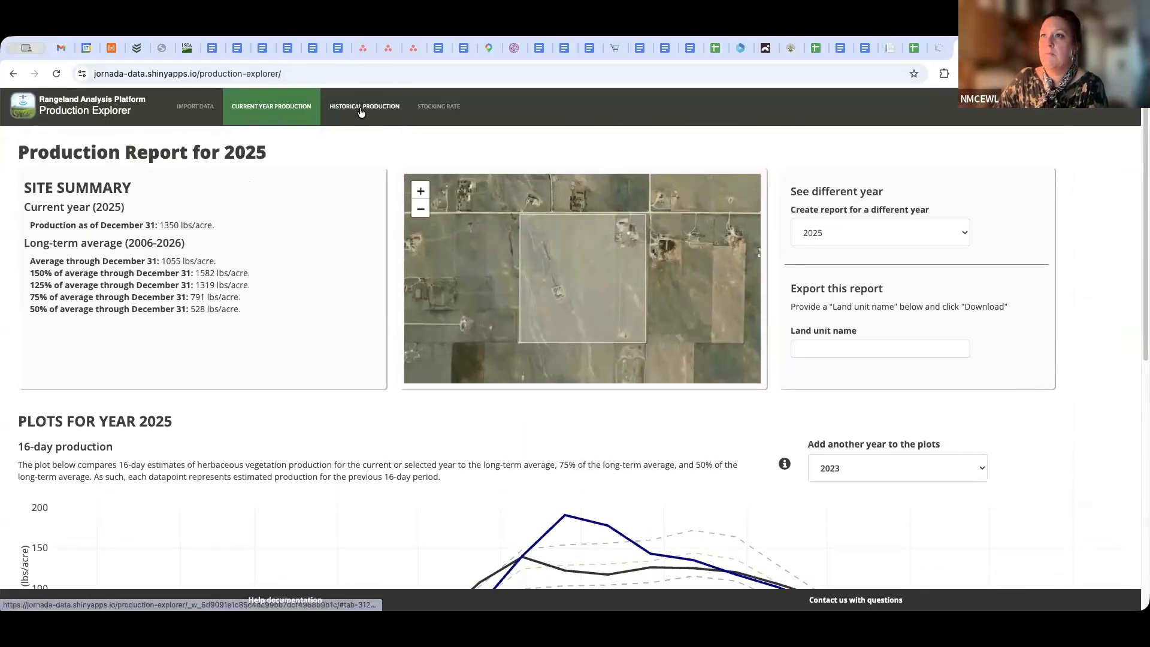
Open the historical production report and examine its annual production plot against the long-term average from 2006 to 2026
{"action": "left_click", "coordinate": [360, 110]}
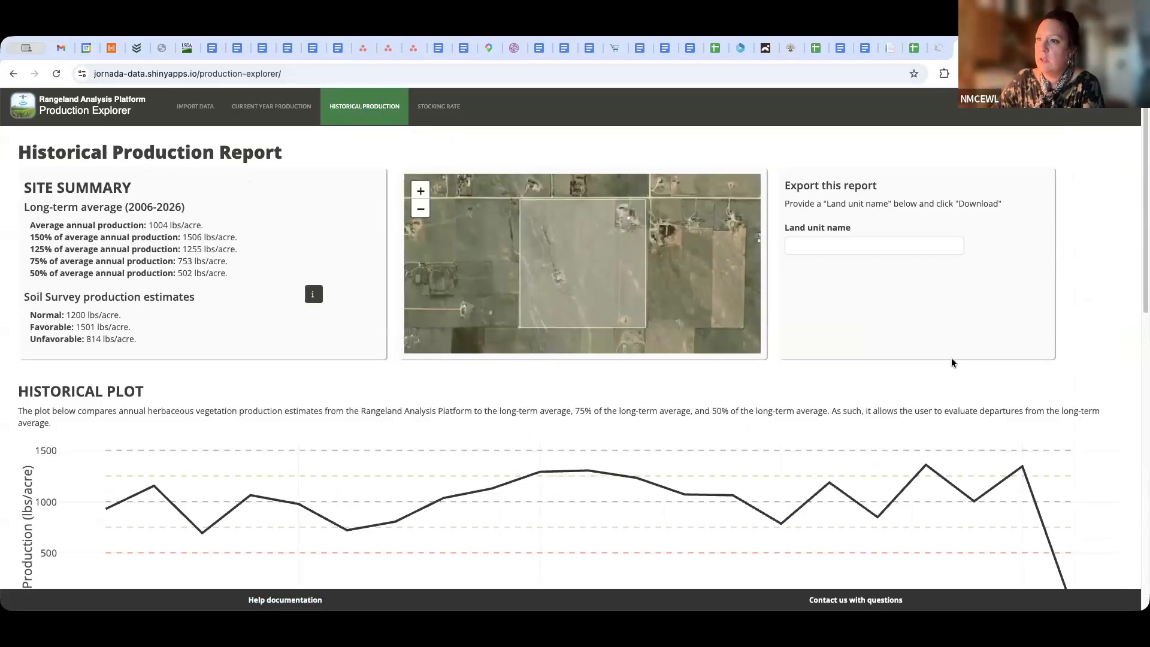
{"action": "scroll", "coordinate": [953, 362], "scroll_direction": "down", "scroll_amount": 3}
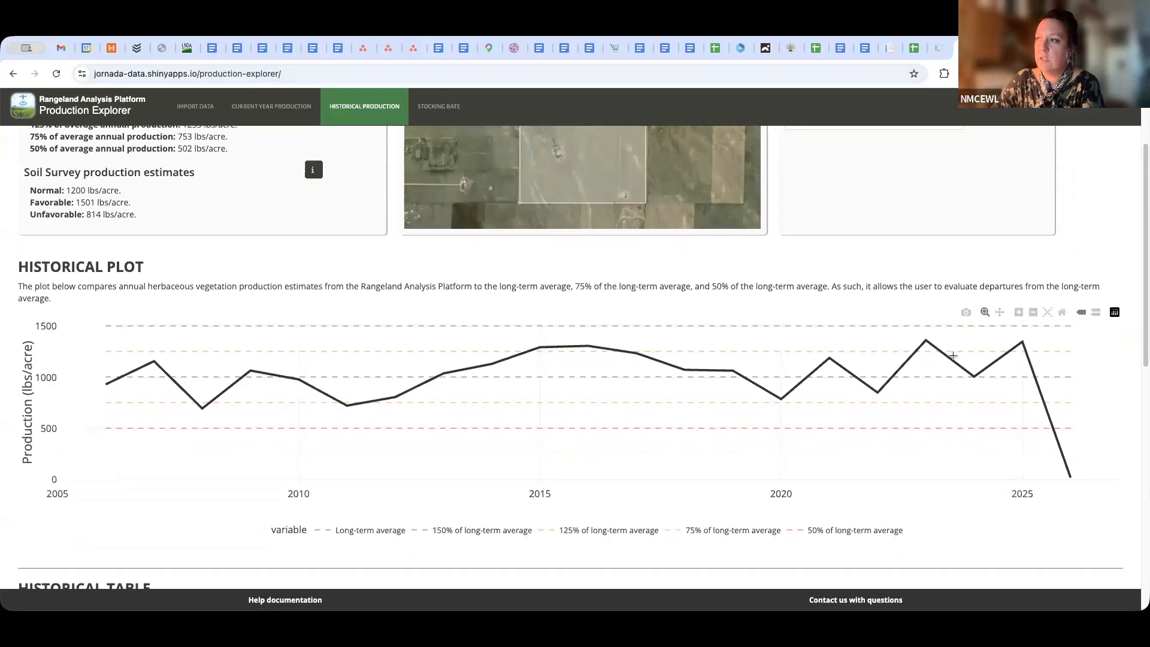
{"action": "scroll", "coordinate": [954, 356], "scroll_direction": "down", "scroll_amount": 1}
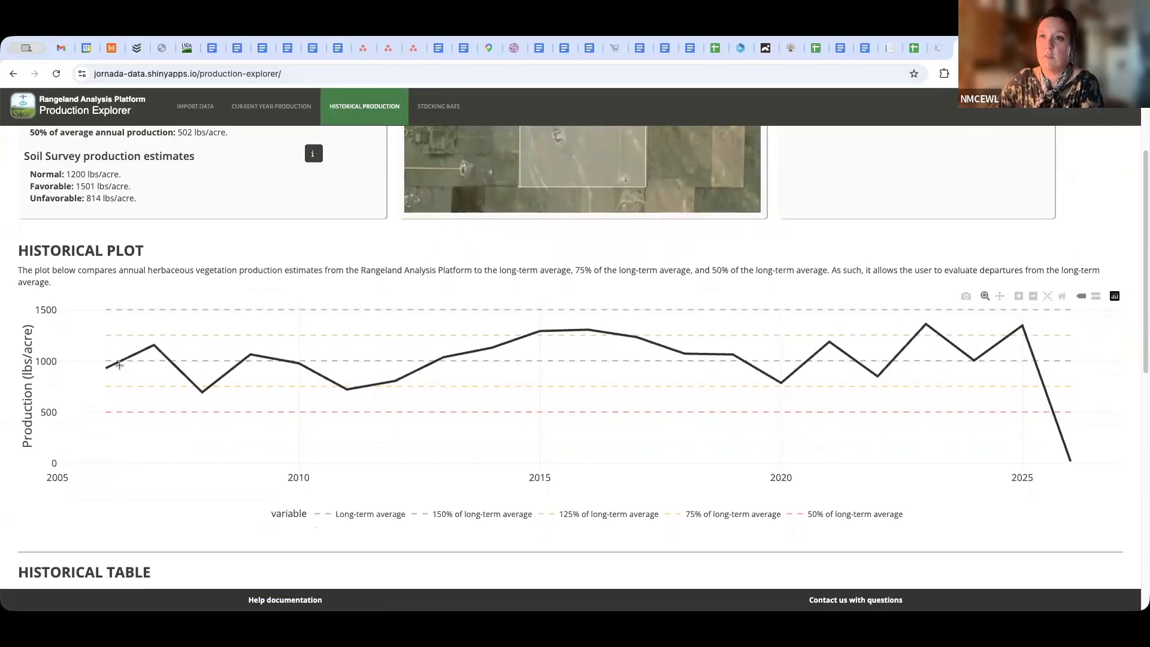
{"action": "mouse_move", "coordinate": [102, 368]}
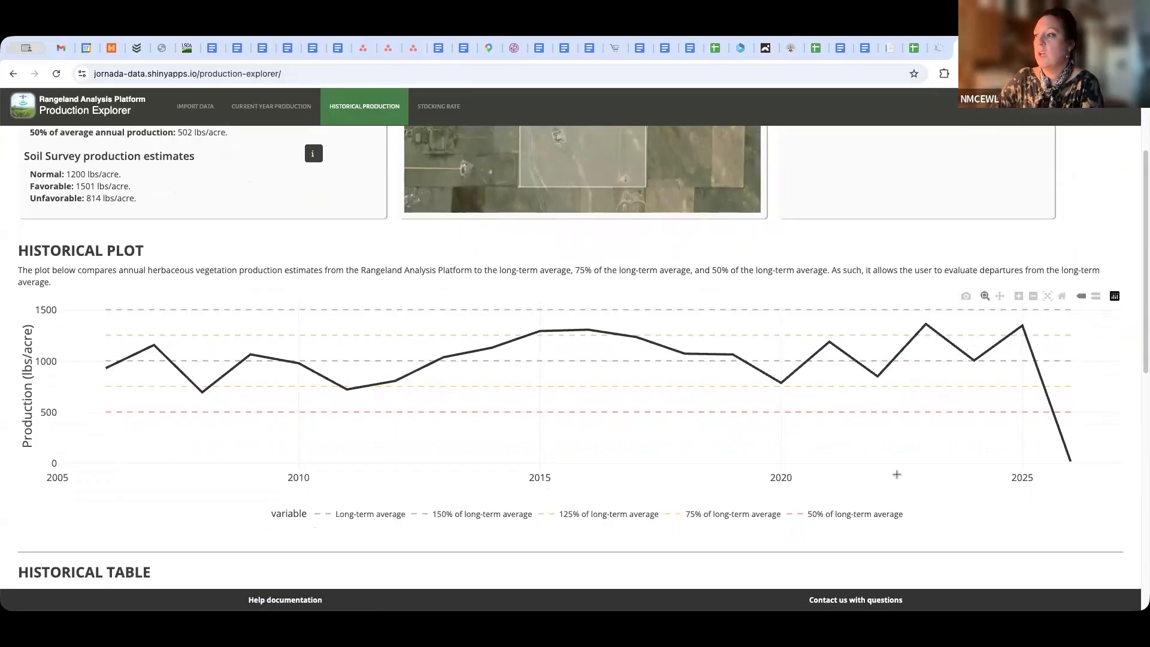
{"action": "mouse_move", "coordinate": [1060, 450]}
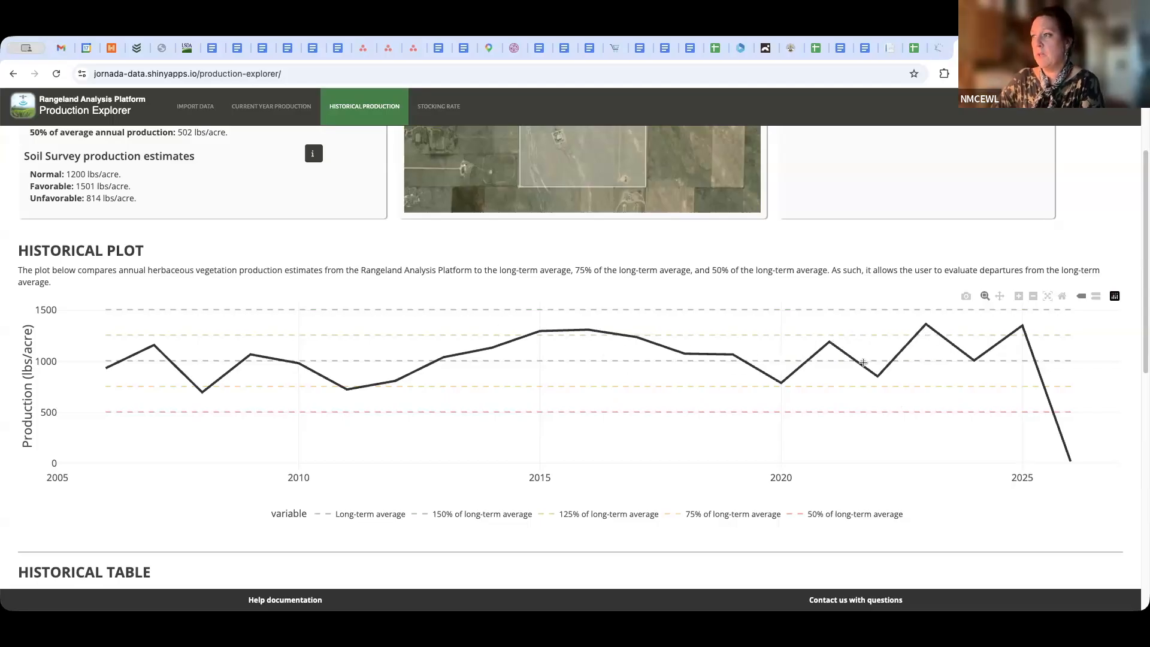
{"action": "scroll", "coordinate": [875, 440], "scroll_direction": "up", "scroll_amount": 1}
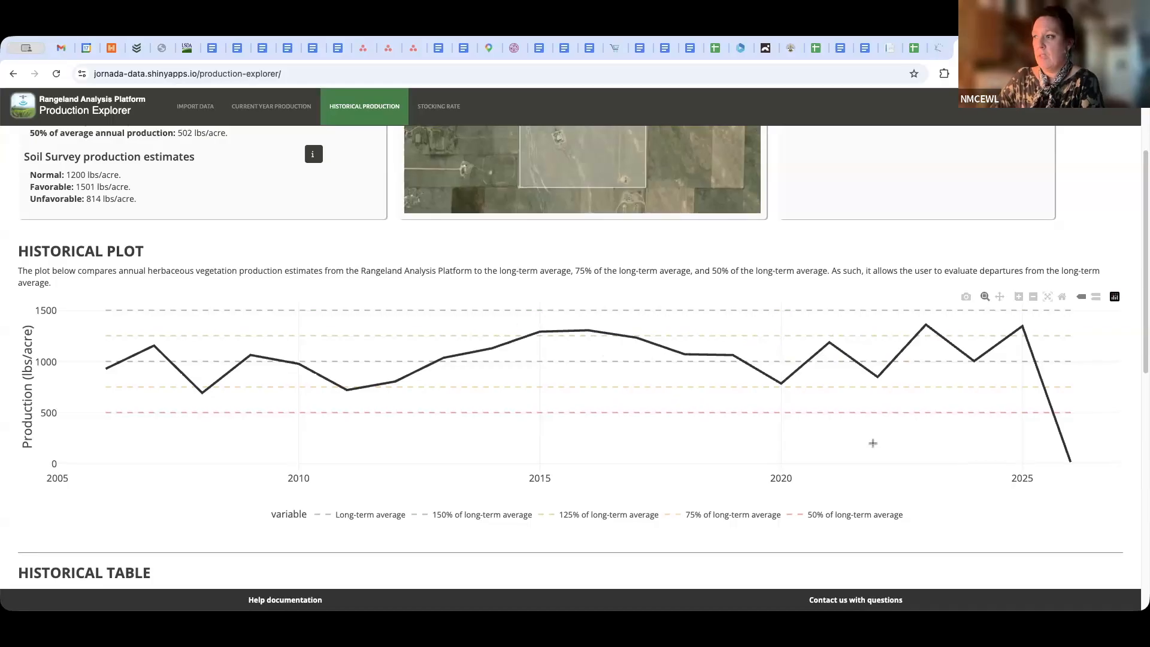
Review the historical table's annual production and percent of average for each year from 2006 to 2026
{"action": "scroll", "coordinate": [873, 444], "scroll_direction": "down", "scroll_amount": 10}
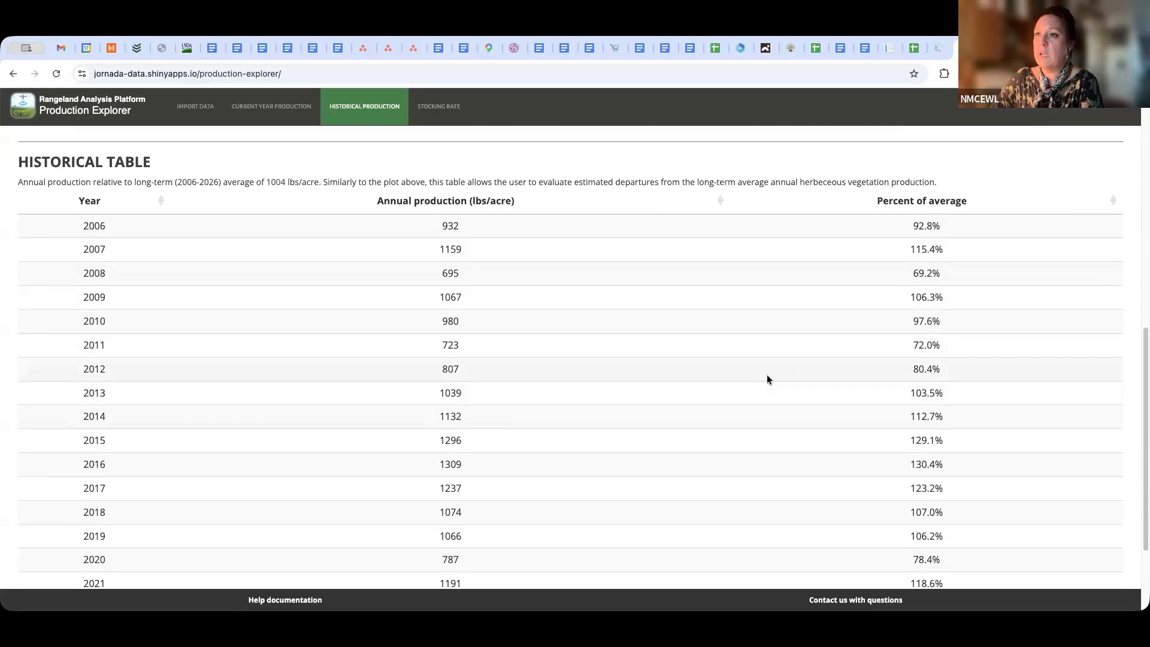
{"action": "scroll", "coordinate": [742, 373], "scroll_direction": "down", "scroll_amount": 2}
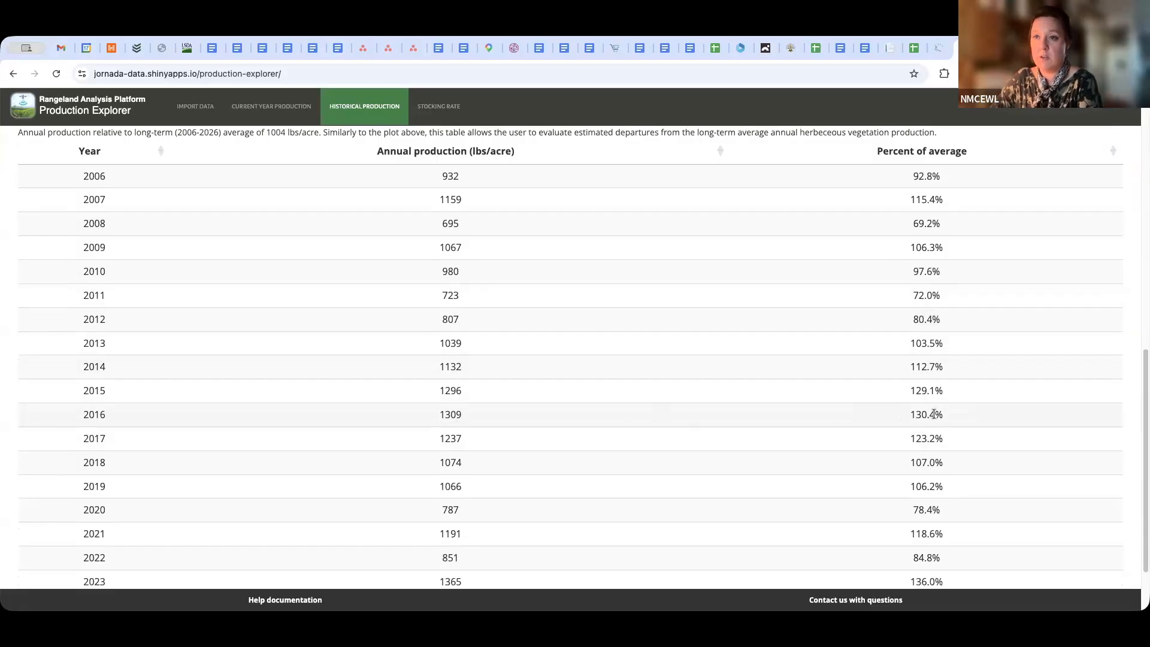
{"action": "scroll", "coordinate": [682, 426], "scroll_direction": "down", "scroll_amount": 3}
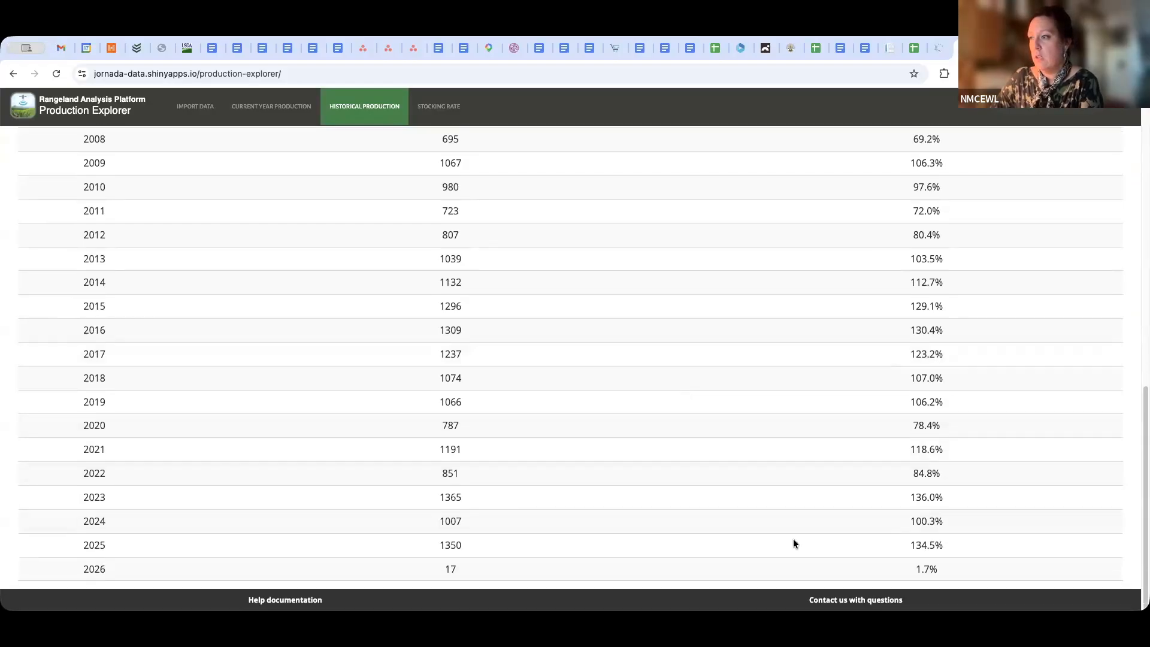
{"action": "scroll", "coordinate": [721, 376], "scroll_direction": "up", "scroll_amount": 4}
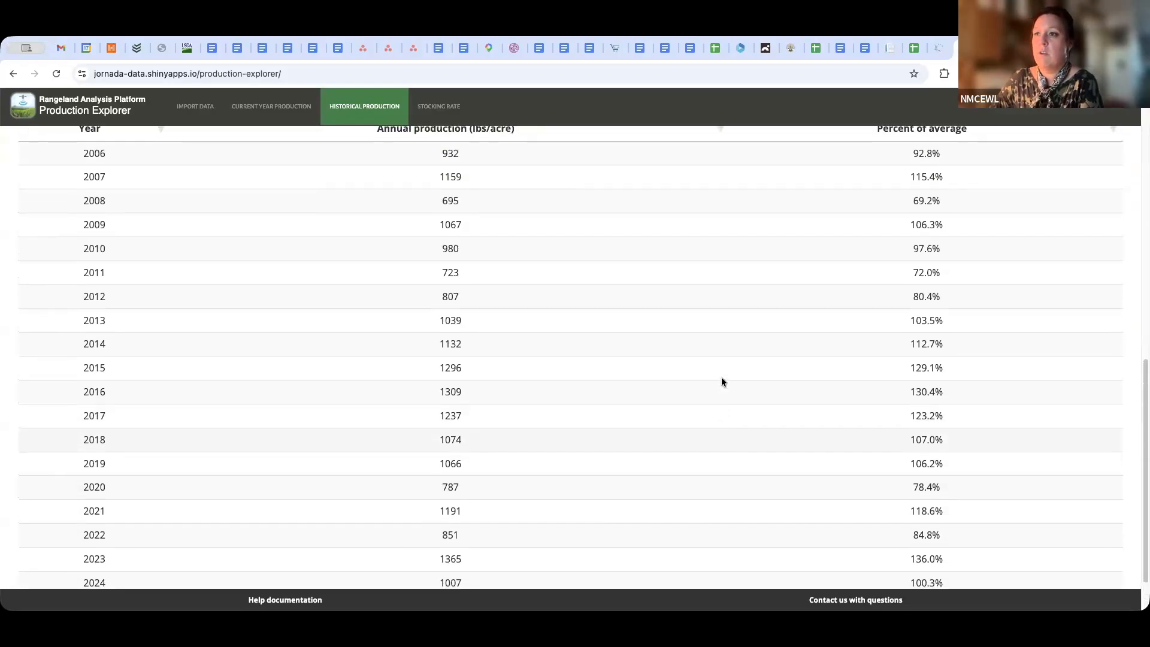
{"action": "scroll", "coordinate": [695, 378], "scroll_direction": "down", "scroll_amount": 1}
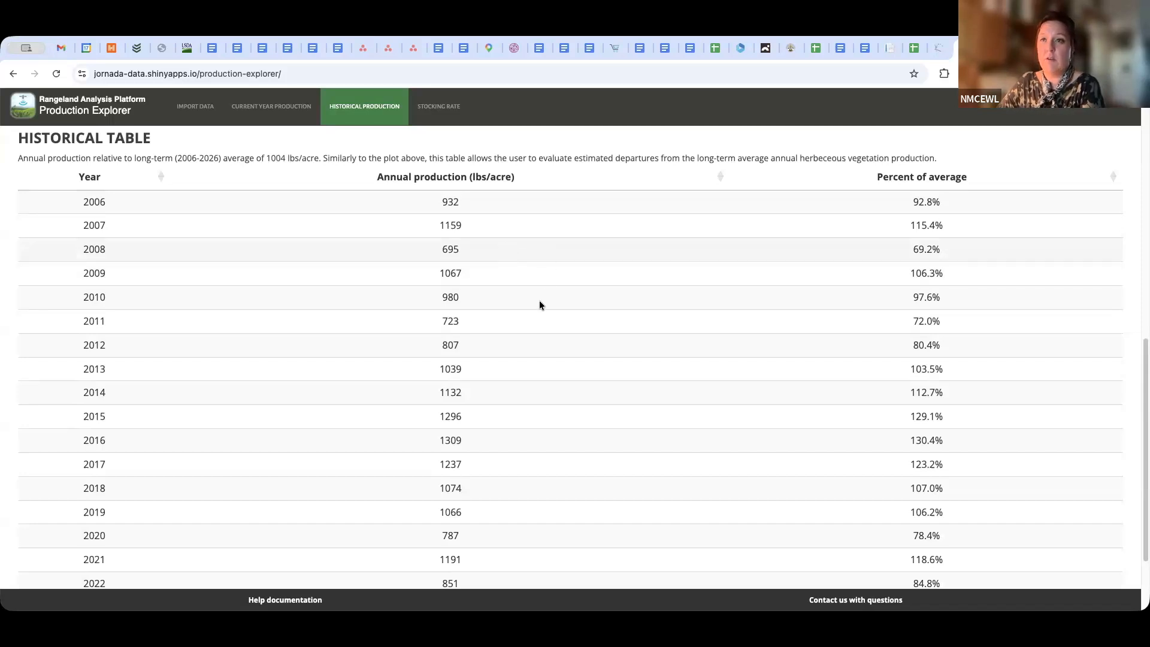
{"action": "scroll", "coordinate": [497, 441], "scroll_direction": "down", "scroll_amount": 3}
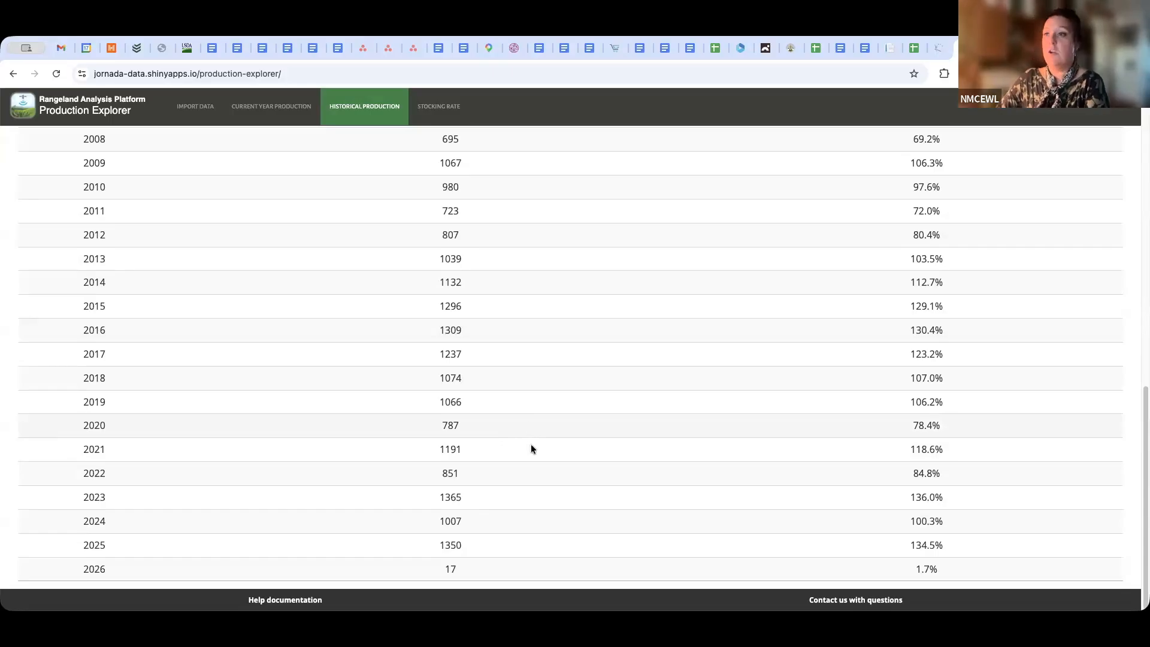
Open the stocking rate calculator and set the land unit area to 160 acres
{"action": "scroll", "coordinate": [495, 400], "scroll_direction": "up", "scroll_amount": 6}
{"action": "scroll", "coordinate": [496, 405], "scroll_direction": "up", "scroll_amount": 5}
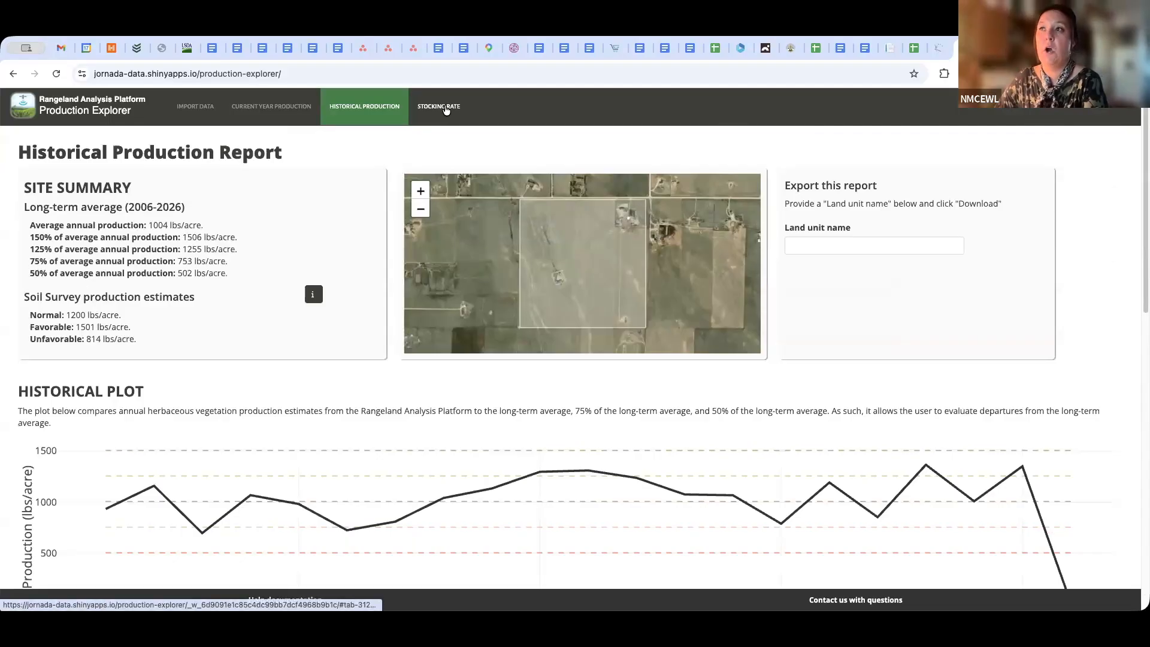
{"action": "left_click", "coordinate": [446, 110]}
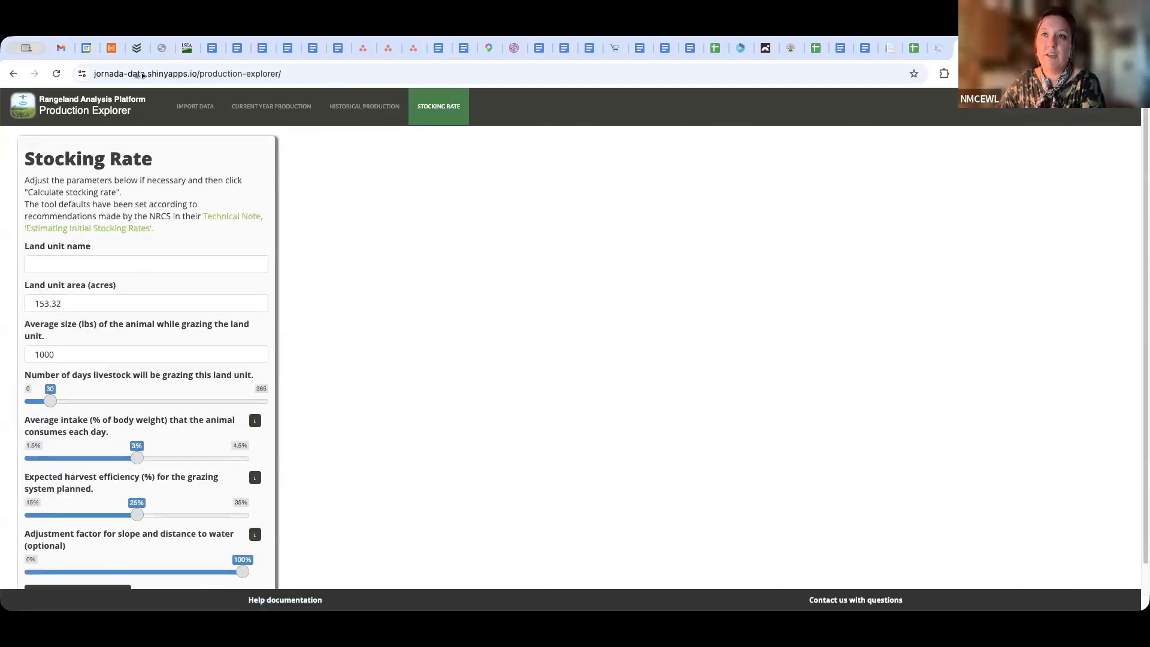
{"action": "left_click", "coordinate": [85, 304]}
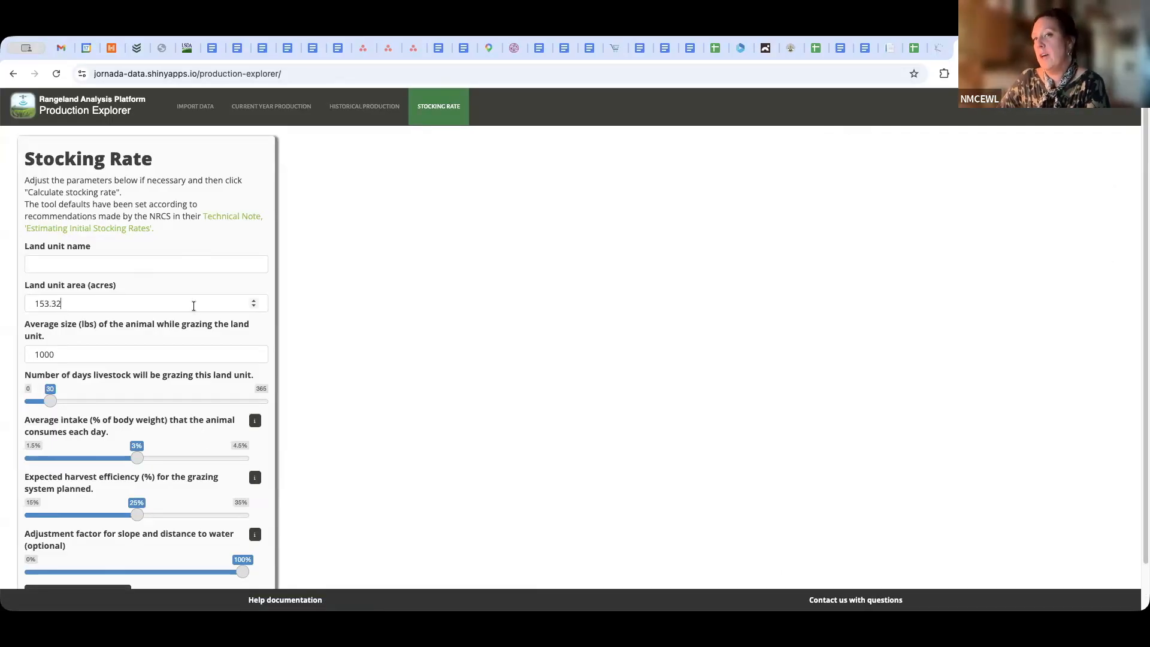
{"action": "key", "text": "BackSpace"}
{"action": "key", "text": "BackSpace"}
{"action": "key", "text": "BackSpace"}
{"action": "key", "text": "BackSpace"}
{"action": "key", "text": "BackSpace"}
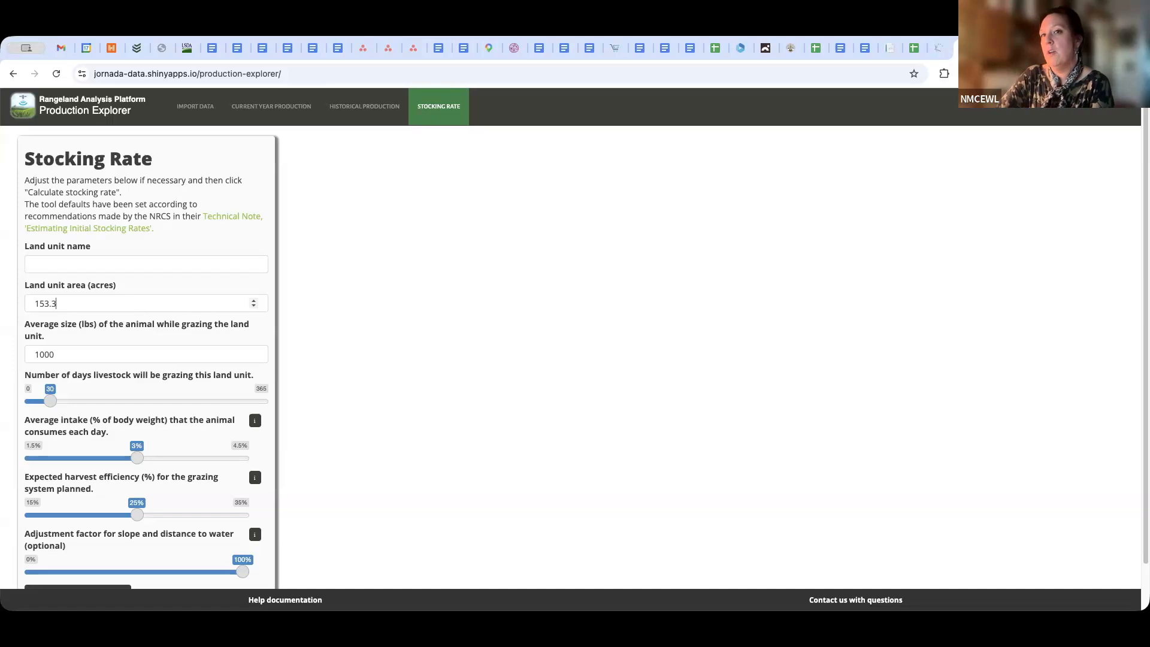
{"action": "type", "text": "60"}
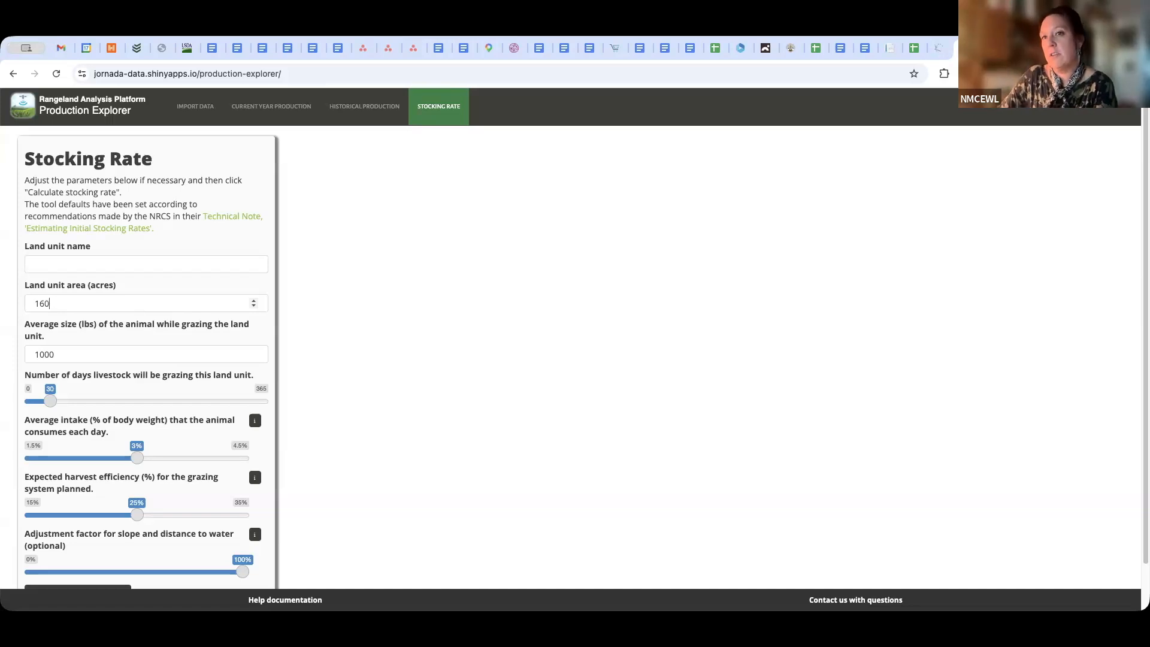
{"action": "left_click", "coordinate": [75, 355]}
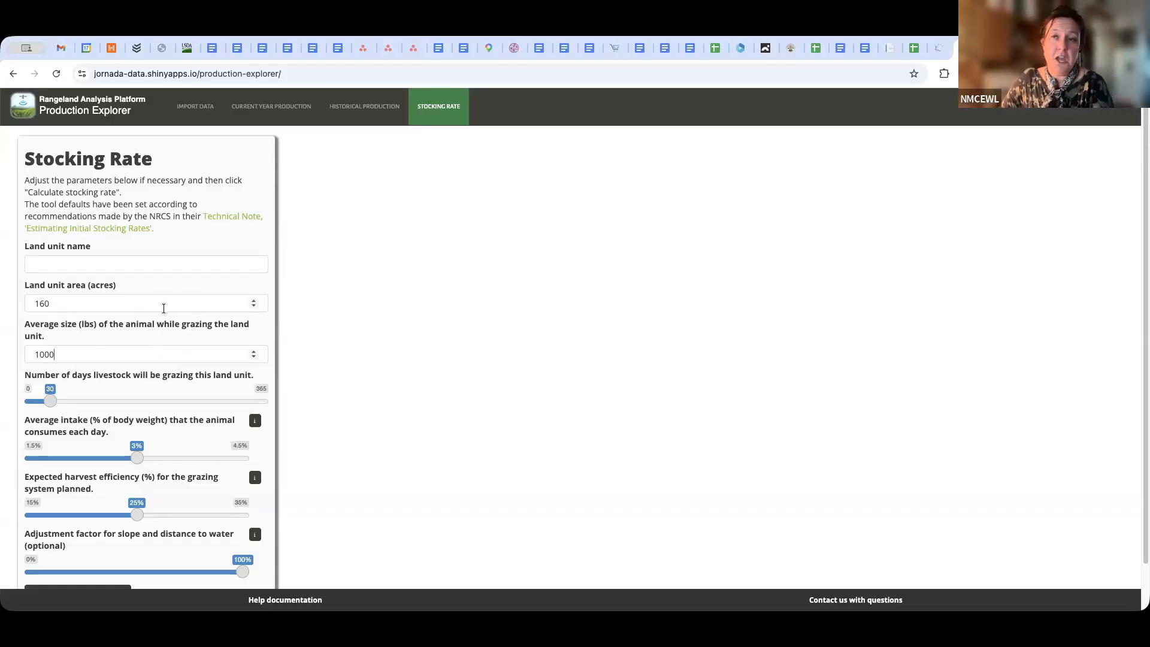
Set the average size of the grazing animal to 900 lbs
{"action": "left_click", "coordinate": [77, 349]}
{"action": "key", "text": "BackSpace"}
{"action": "key", "text": "BackSpace"}
{"action": "key", "text": "BackSpace"}
{"action": "key", "text": "BackSpace"}
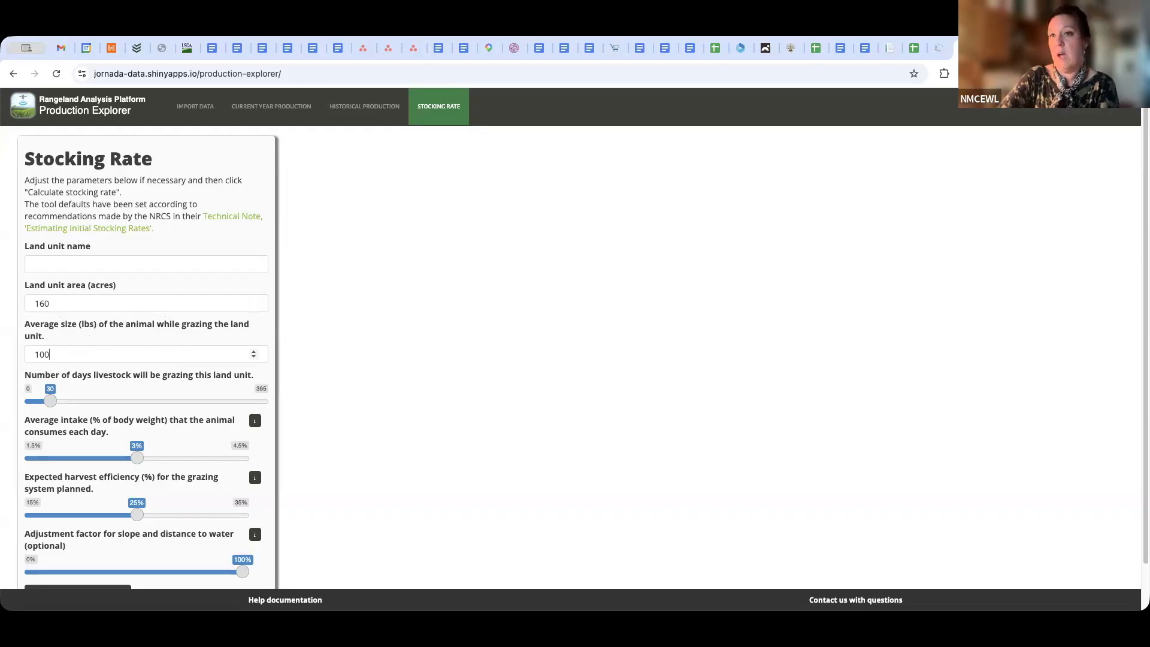
{"action": "type", "text": "900"}
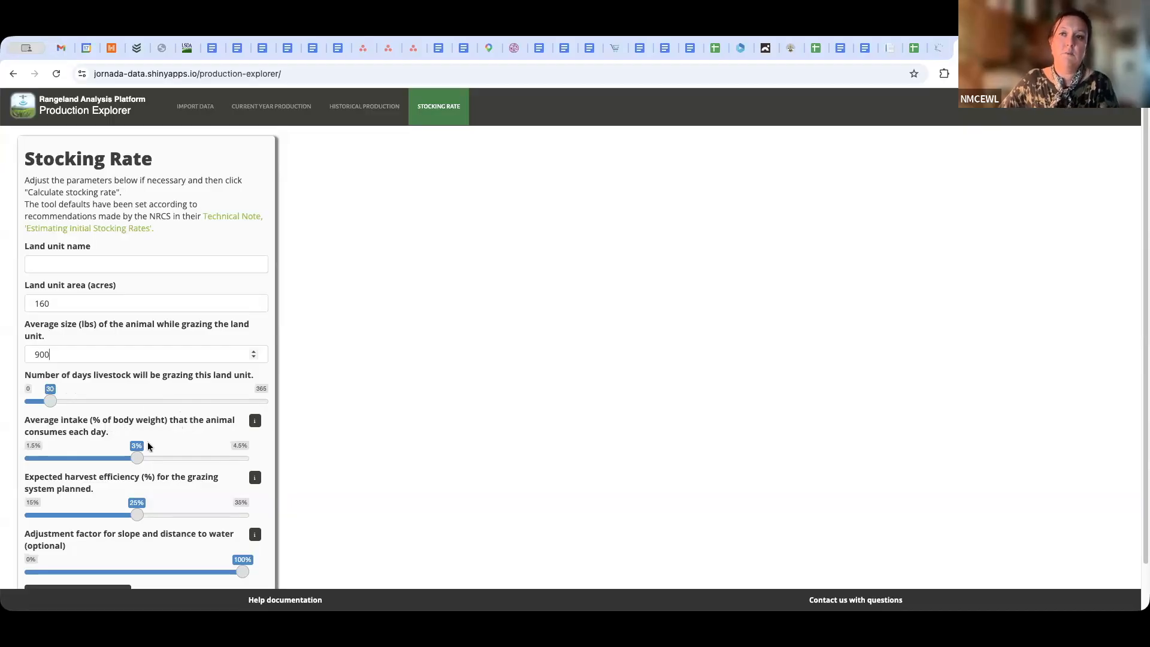
Set the average daily intake to 2.7% of body weight and the expected harvest efficiency to 35%
{"action": "left_click", "coordinate": [140, 462]}
{"action": "left_click_drag", "start_coordinate": [140, 461], "coordinate": [121, 464]}
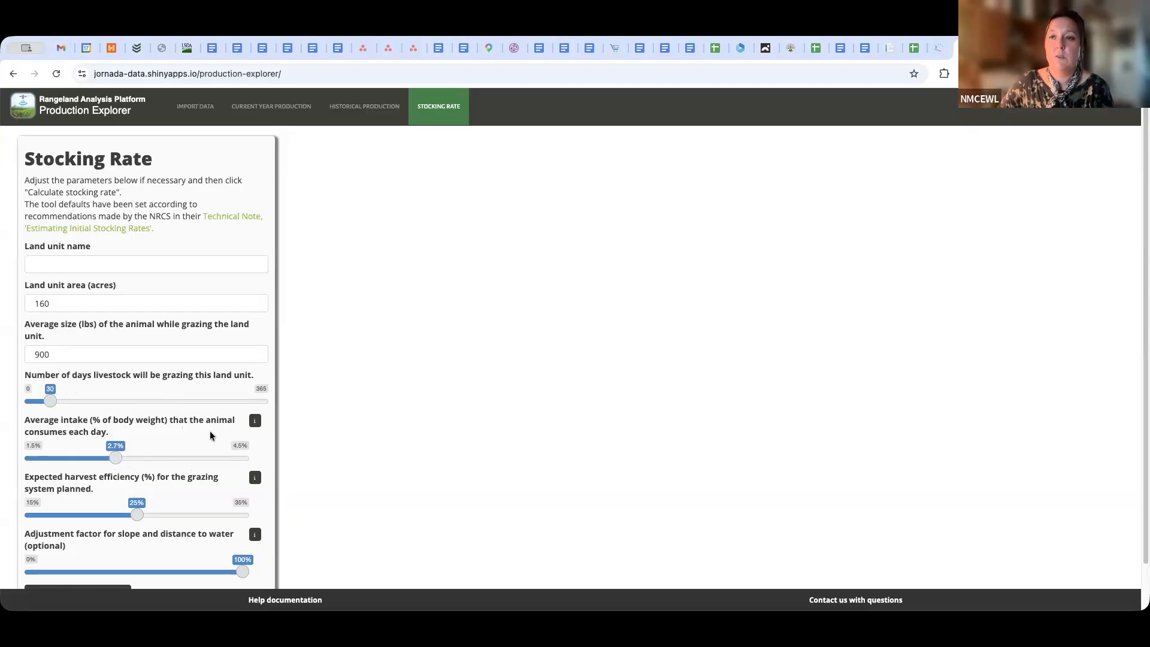
{"action": "scroll", "coordinate": [209, 430], "scroll_direction": "down", "scroll_amount": 2}
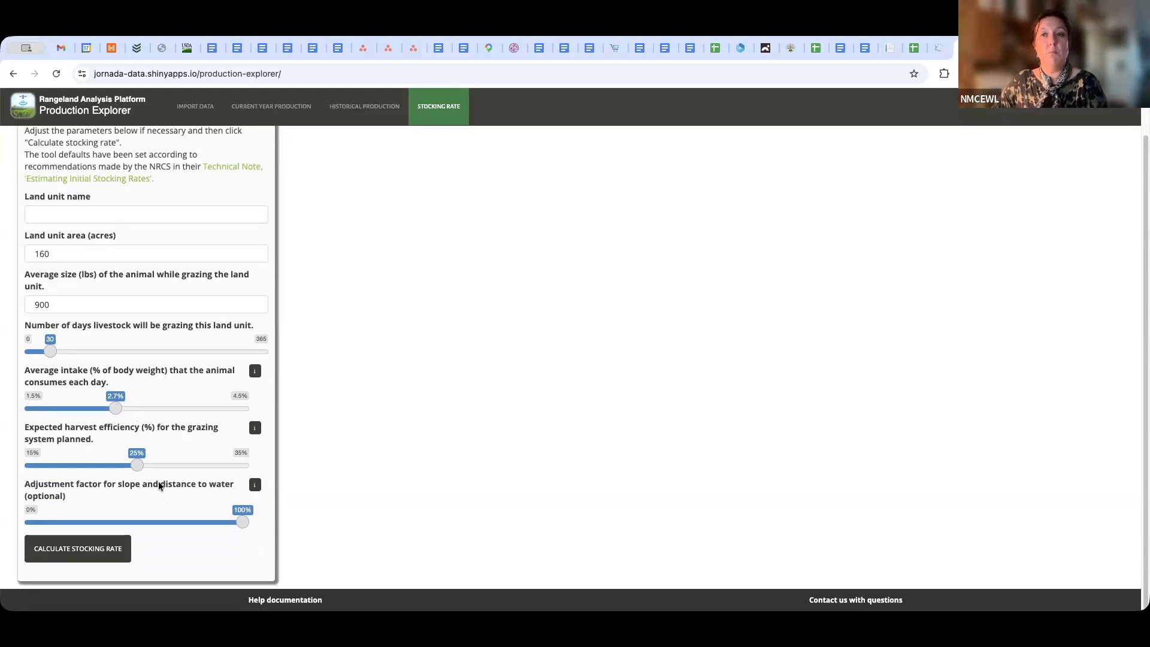
{"action": "left_click_drag", "start_coordinate": [137, 465], "coordinate": [246, 469]}
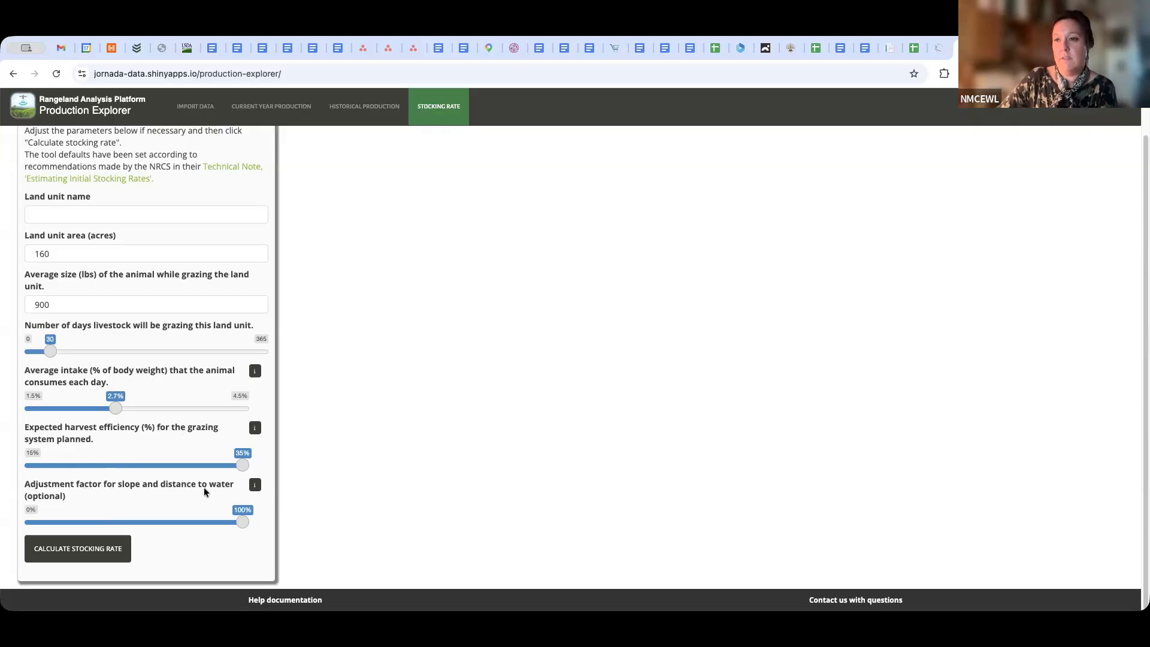
Check the adjustment guidelines for slope and distance to water, and calculate the stocking rate
{"action": "left_click", "coordinate": [256, 487]}
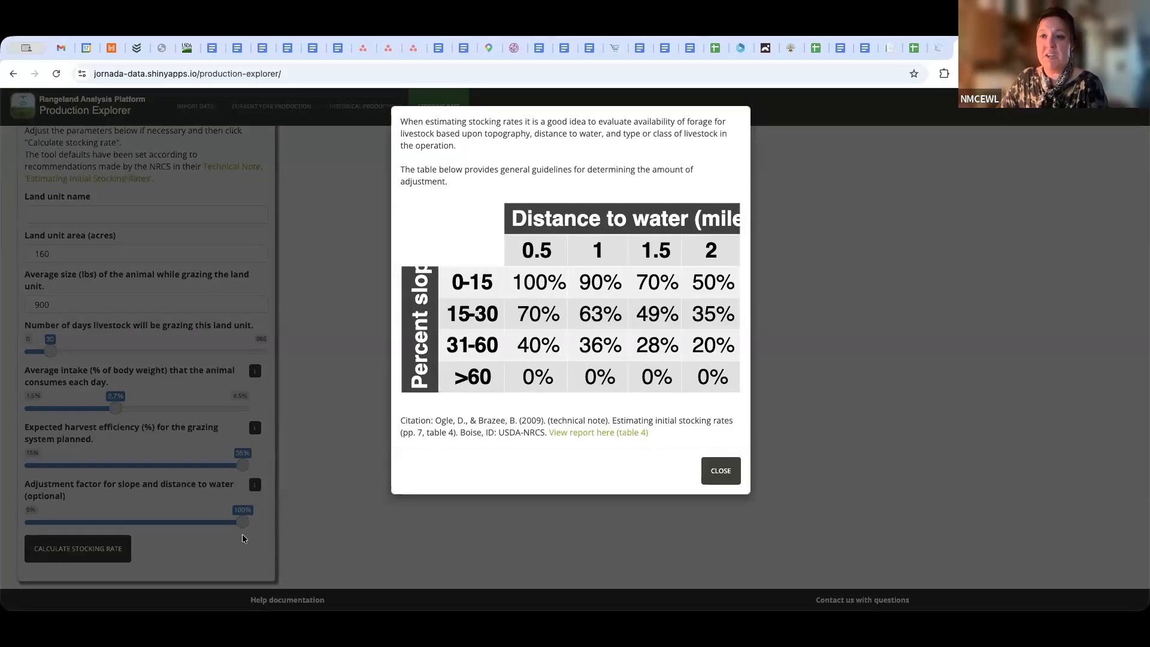
{"action": "left_click", "coordinate": [722, 470]}
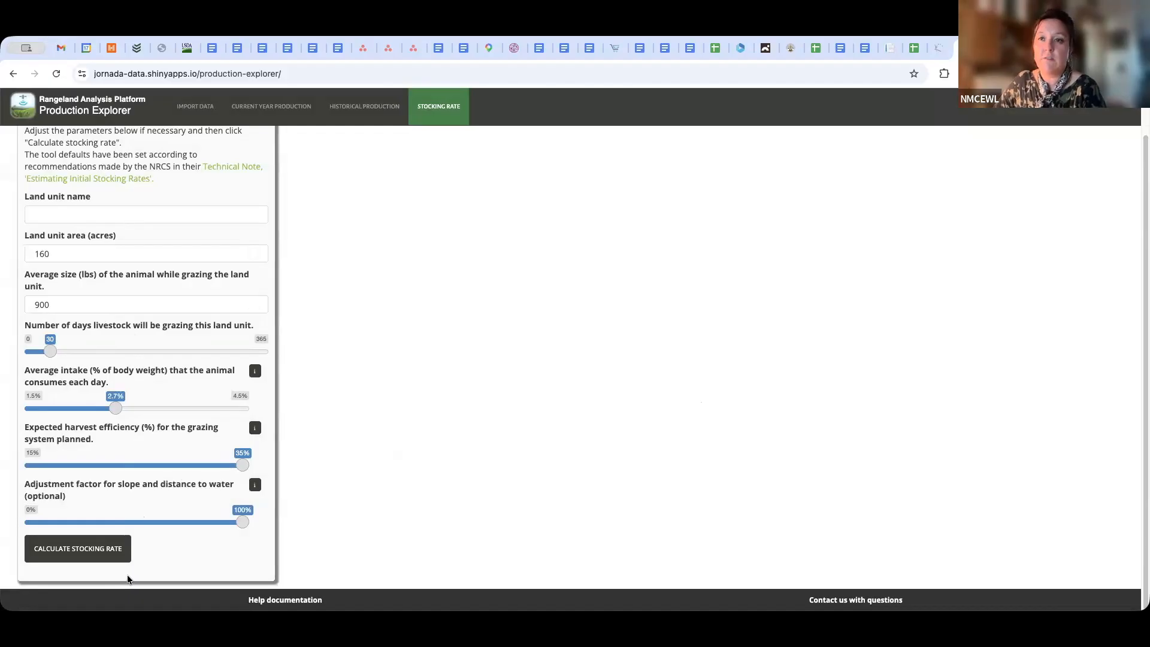
{"action": "left_click", "coordinate": [66, 553]}
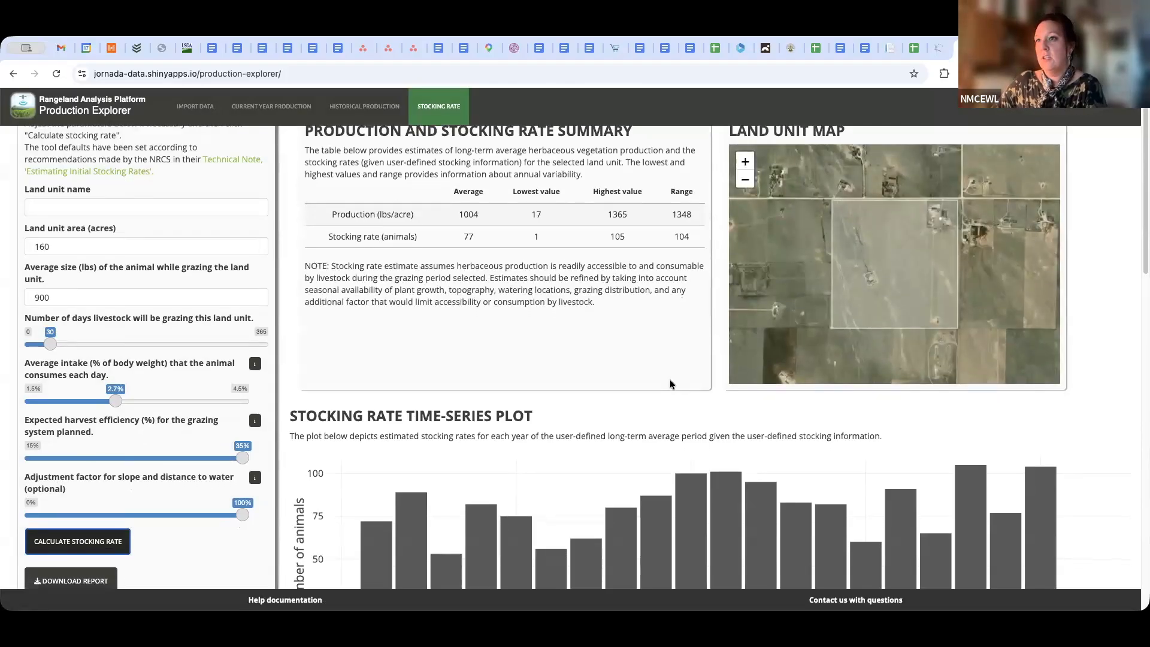
Try 50 and 45 grazing days for the land unit, and settle on 60 days
{"action": "scroll", "coordinate": [669, 382], "scroll_direction": "up", "scroll_amount": 1}
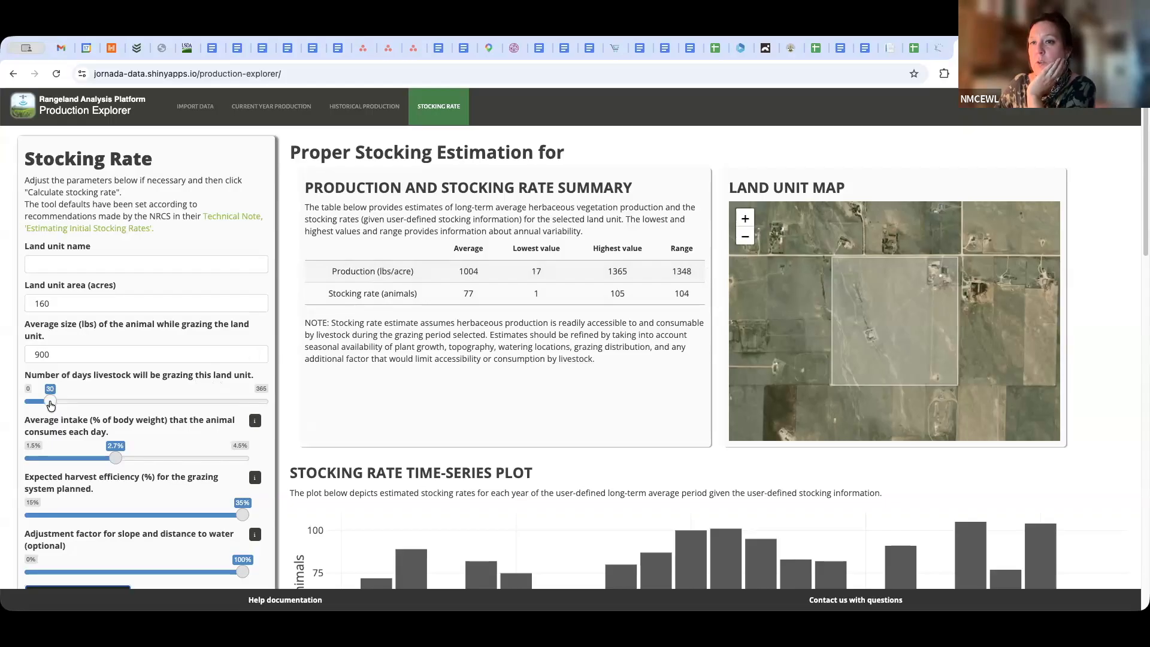
{"action": "left_click_drag", "start_coordinate": [50, 406], "coordinate": [64, 407]}
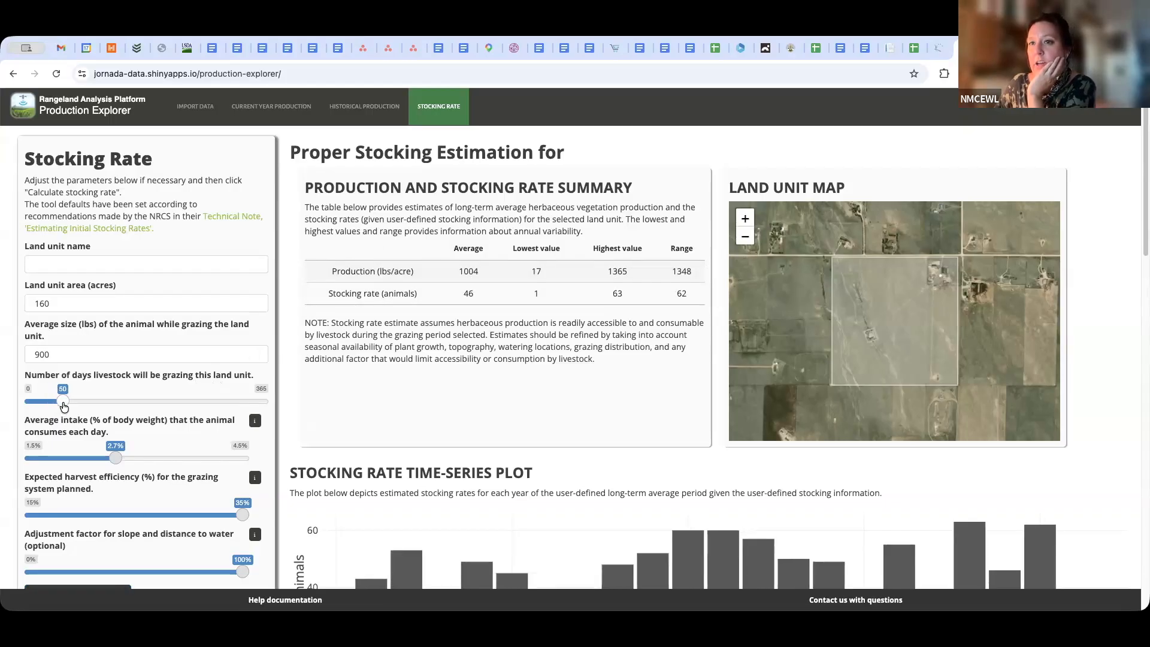
{"action": "left_click_drag", "start_coordinate": [63, 407], "coordinate": [60, 408]}
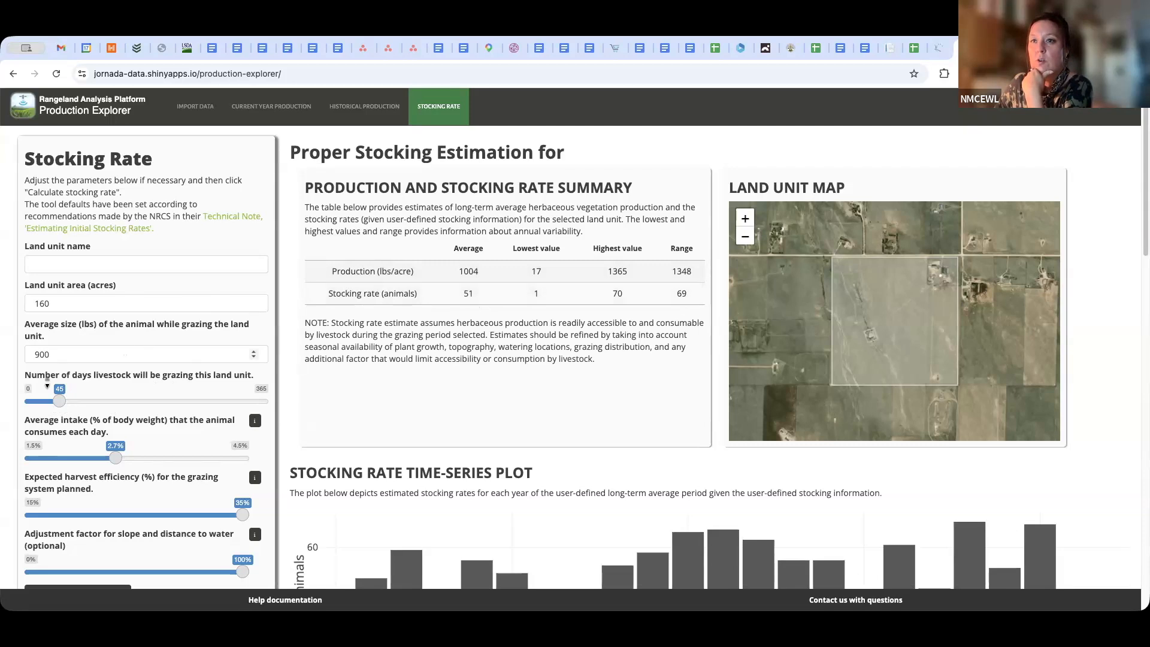
{"action": "left_click_drag", "start_coordinate": [64, 401], "coordinate": [71, 405]}
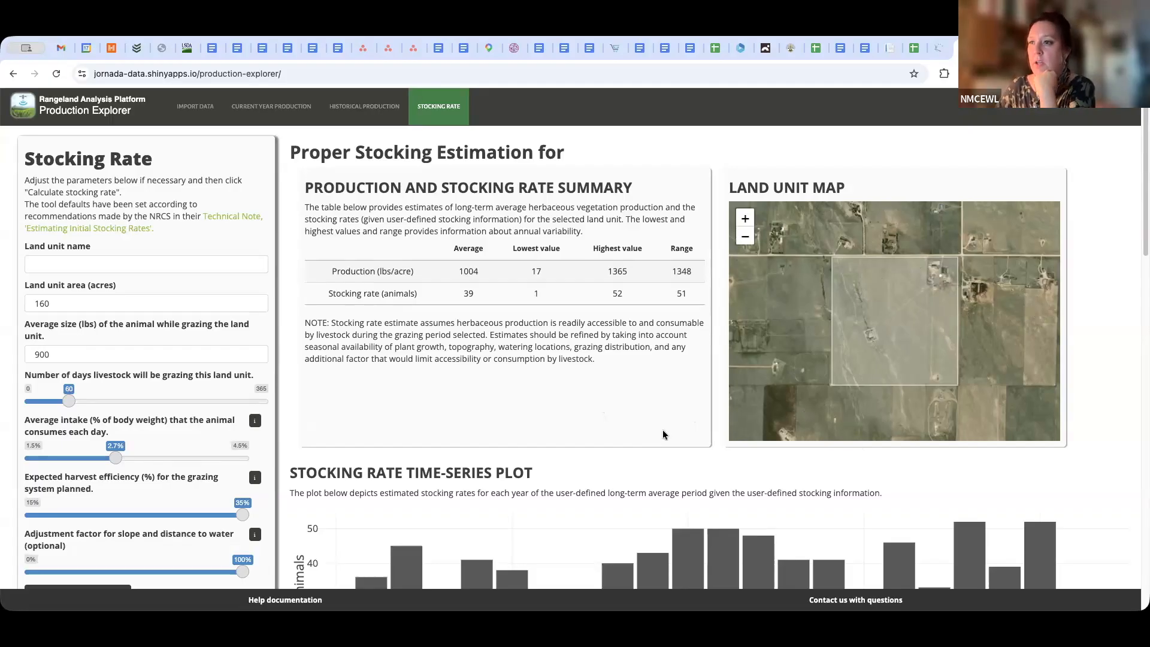
Examine the yearly animal numbers on the stocking rate time-series plot against the production and stocking rate summary
{"action": "scroll", "coordinate": [664, 433], "scroll_direction": "down", "scroll_amount": 1}
{"action": "scroll", "coordinate": [664, 433], "scroll_direction": "down", "scroll_amount": 2}
{"action": "scroll", "coordinate": [749, 433], "scroll_direction": "down", "scroll_amount": 3}
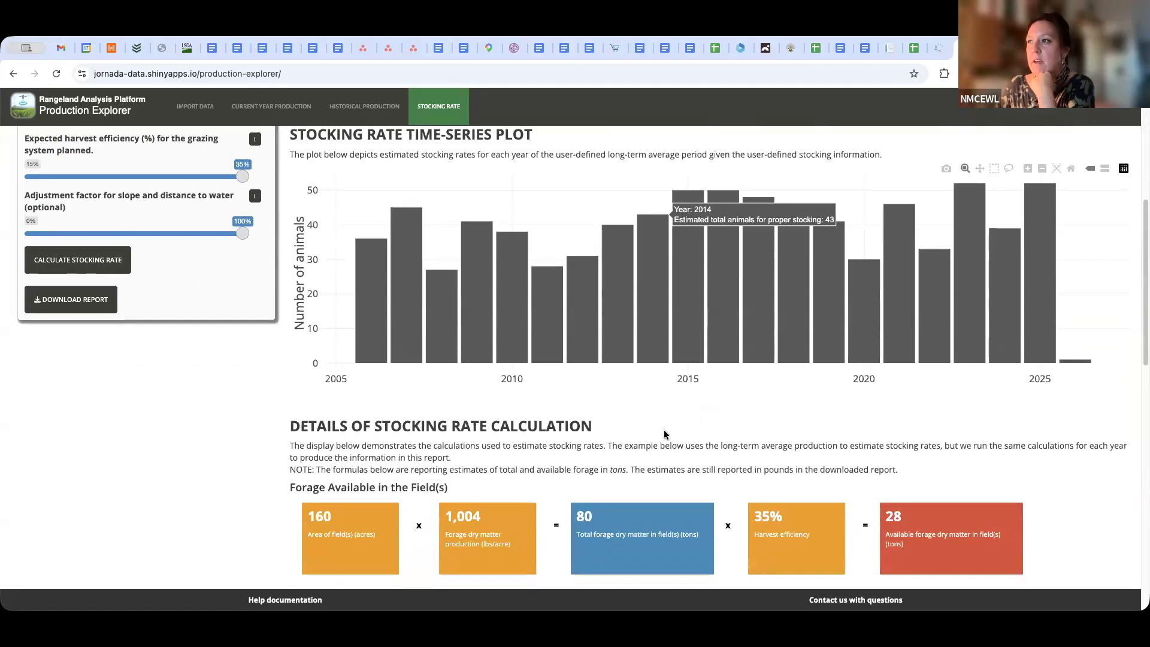
{"action": "scroll", "coordinate": [818, 426], "scroll_direction": "up", "scroll_amount": 1}
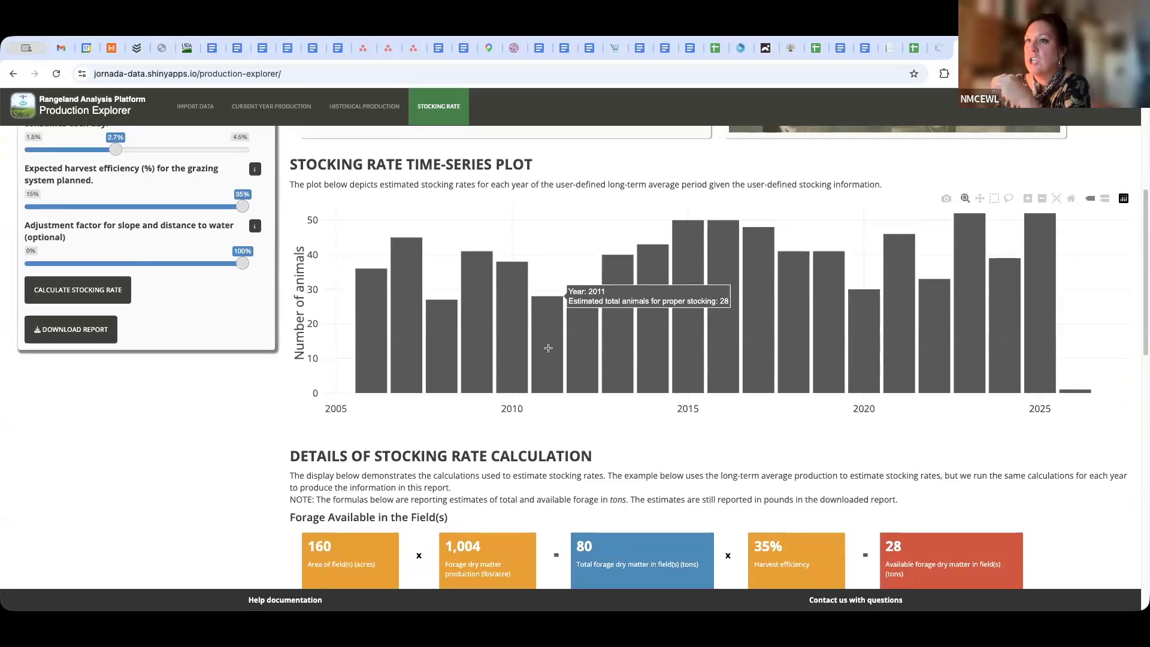
{"action": "scroll", "coordinate": [366, 410], "scroll_direction": "down", "scroll_amount": 3}
{"action": "scroll", "coordinate": [367, 408], "scroll_direction": "up", "scroll_amount": 7}
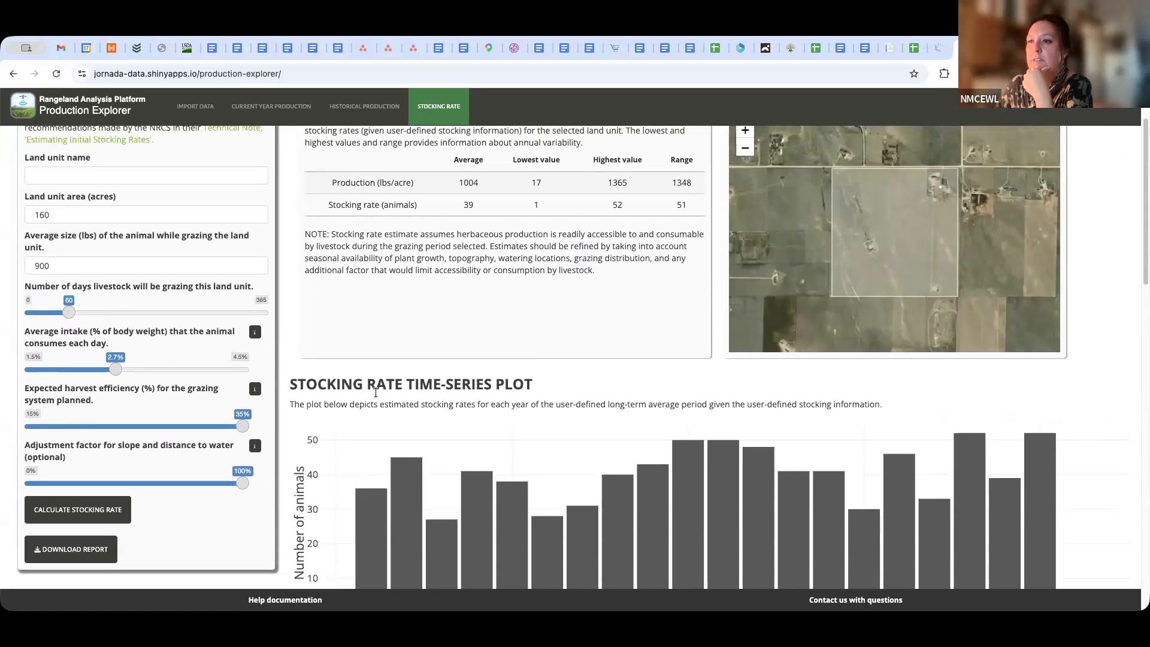
{"action": "scroll", "coordinate": [376, 393], "scroll_direction": "down", "scroll_amount": 4}
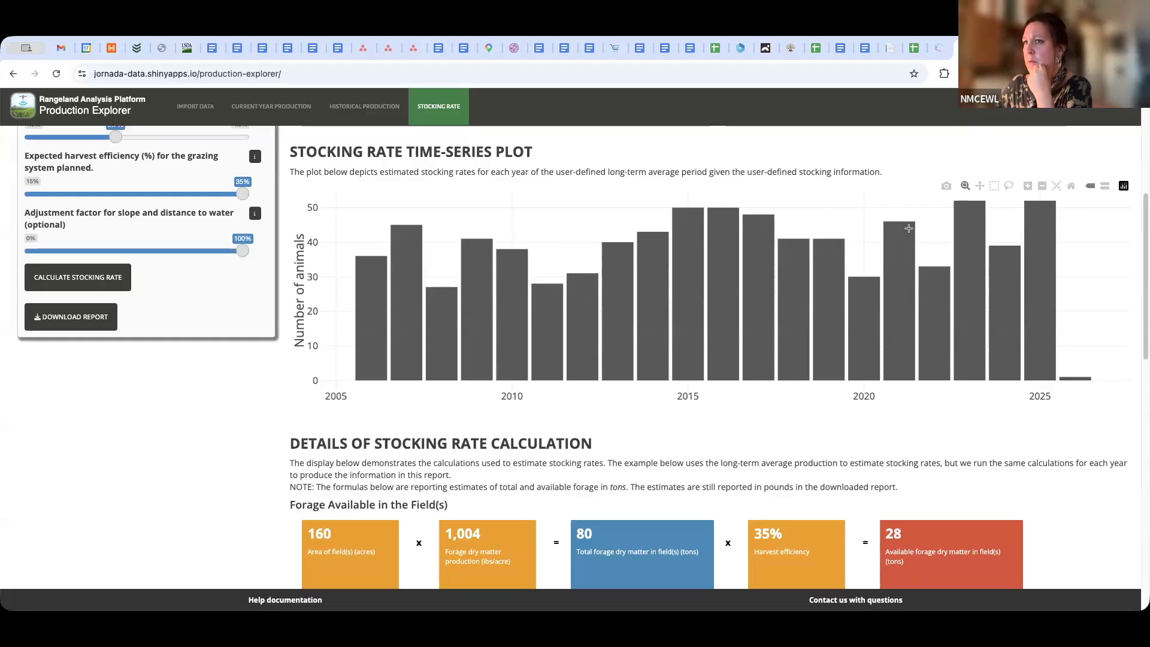
{"action": "mouse_move", "coordinate": [886, 225]}
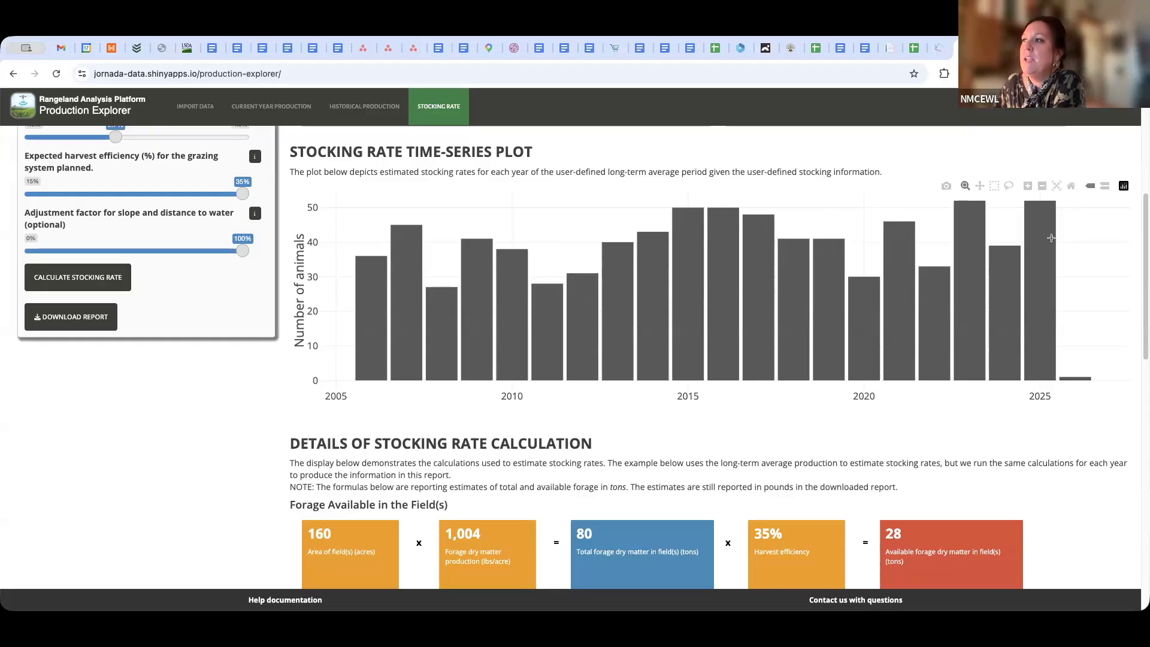
{"action": "mouse_move", "coordinate": [1054, 239]}
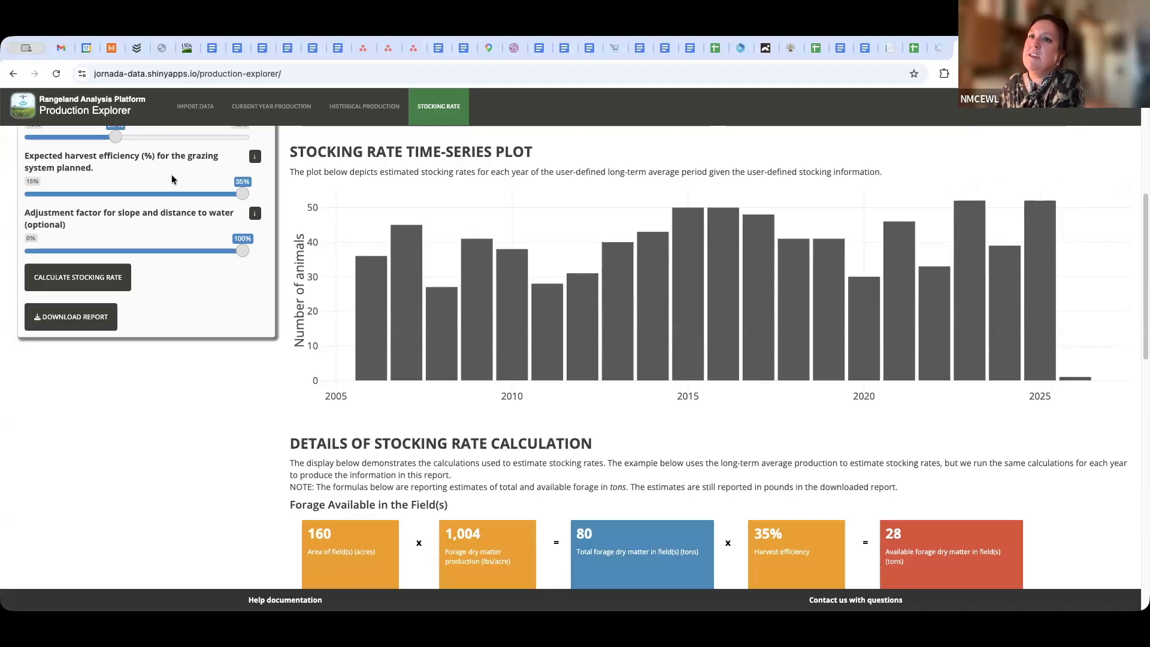
{"action": "scroll", "coordinate": [182, 259], "scroll_direction": "down", "scroll_amount": 2}
{"action": "scroll", "coordinate": [183, 259], "scroll_direction": "up", "scroll_amount": 5}
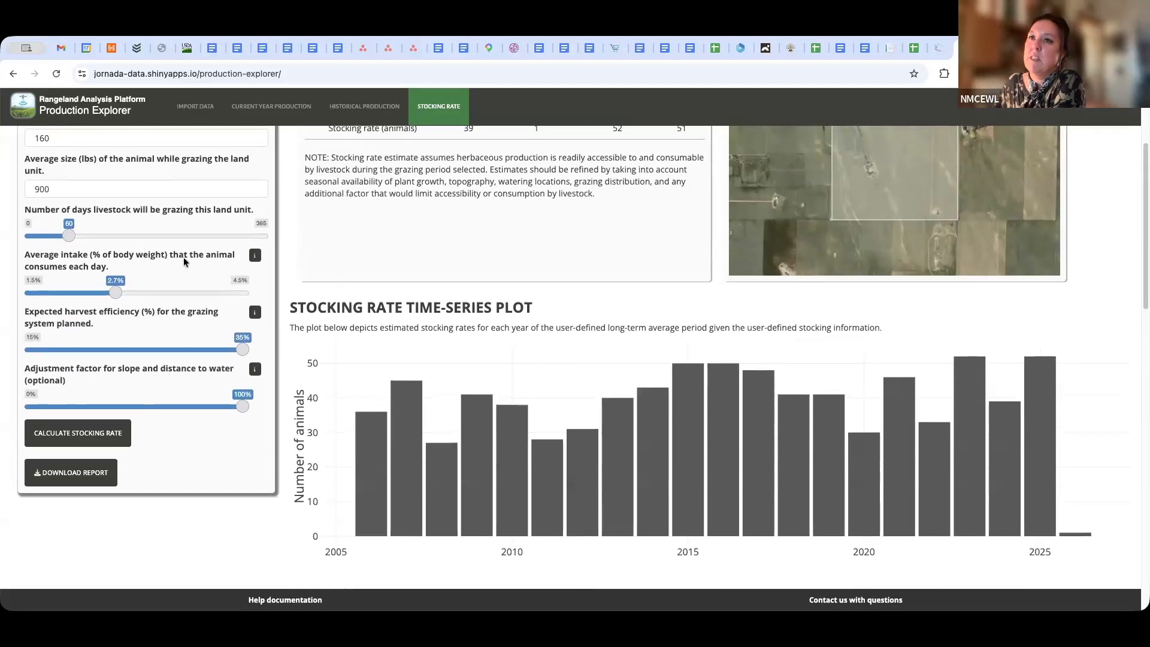
{"action": "scroll", "coordinate": [115, 347], "scroll_direction": "up", "scroll_amount": 2}
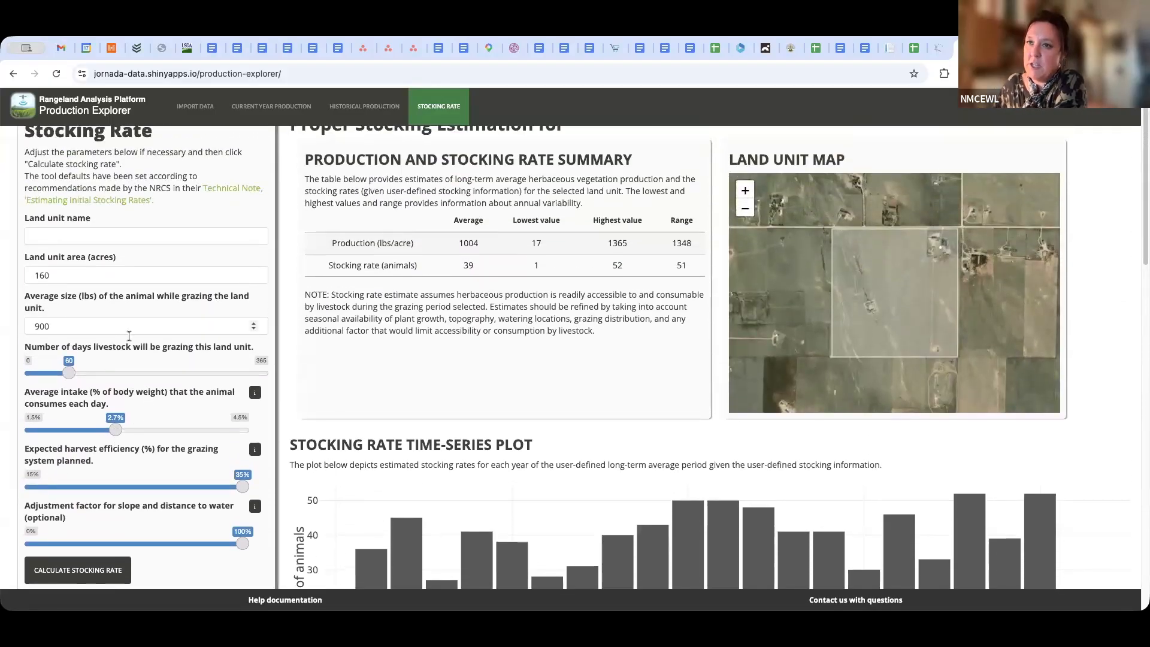
Review the stocking rate calculation details for available forage, individual animal demand and suggested number of head
{"action": "scroll", "coordinate": [539, 401], "scroll_direction": "down", "scroll_amount": 6}
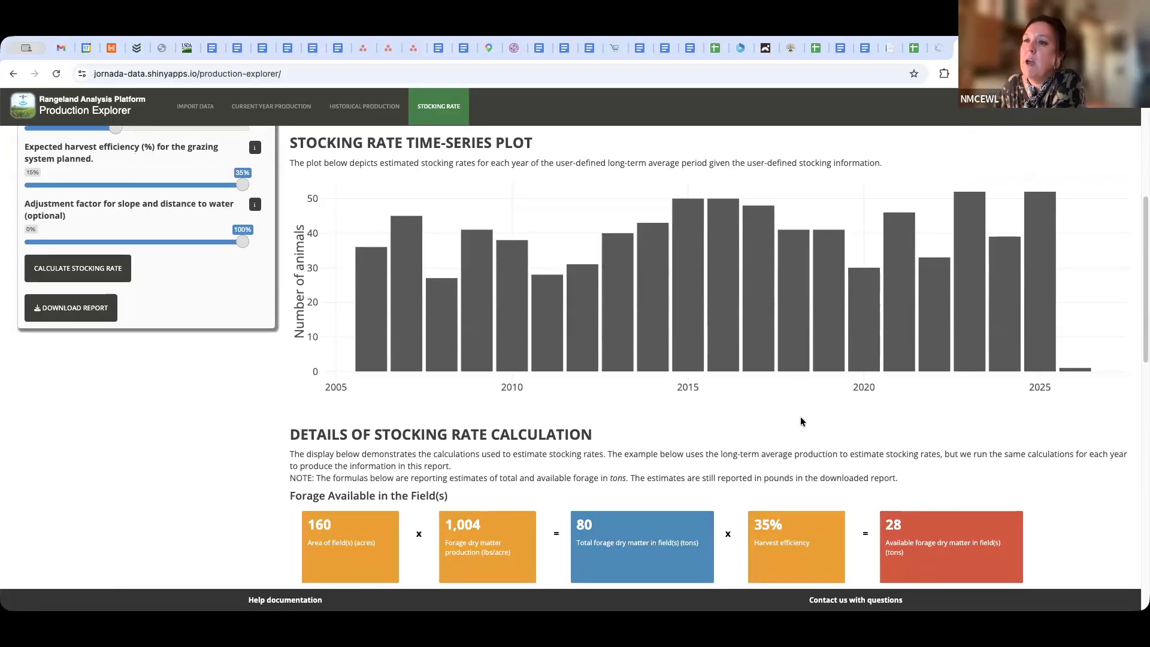
{"action": "scroll", "coordinate": [801, 418], "scroll_direction": "down", "scroll_amount": 4}
{"action": "scroll", "coordinate": [802, 412], "scroll_direction": "down", "scroll_amount": 1}
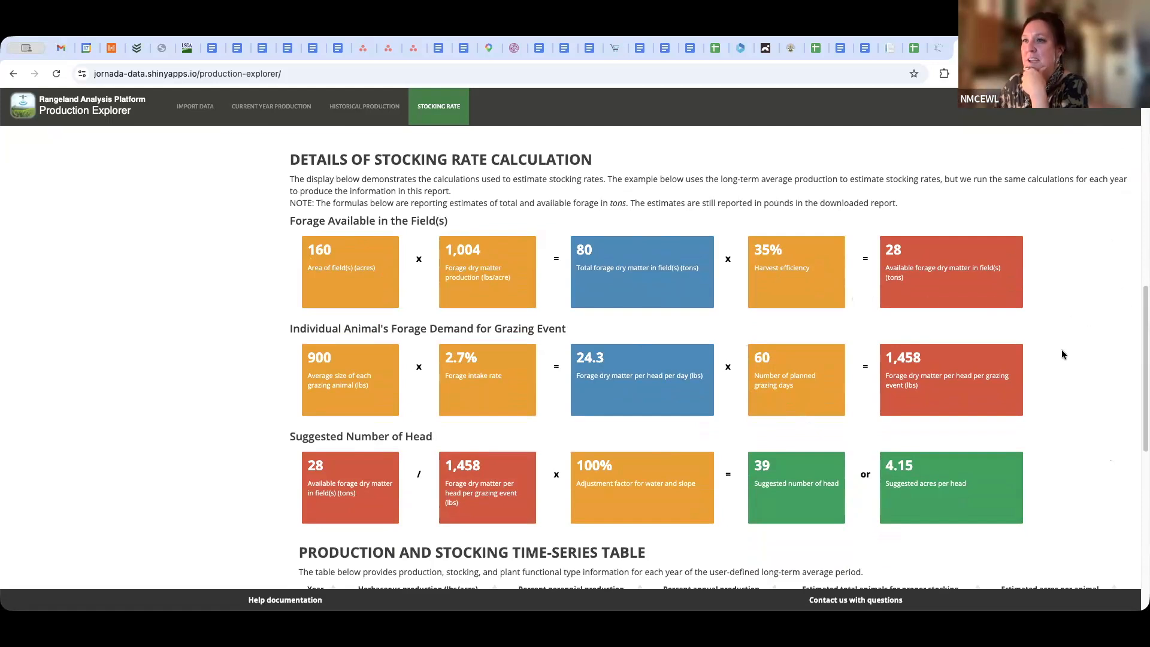
{"action": "scroll", "coordinate": [1063, 351], "scroll_direction": "down", "scroll_amount": 1}
{"action": "scroll", "coordinate": [1063, 354], "scroll_direction": "down", "scroll_amount": 1}
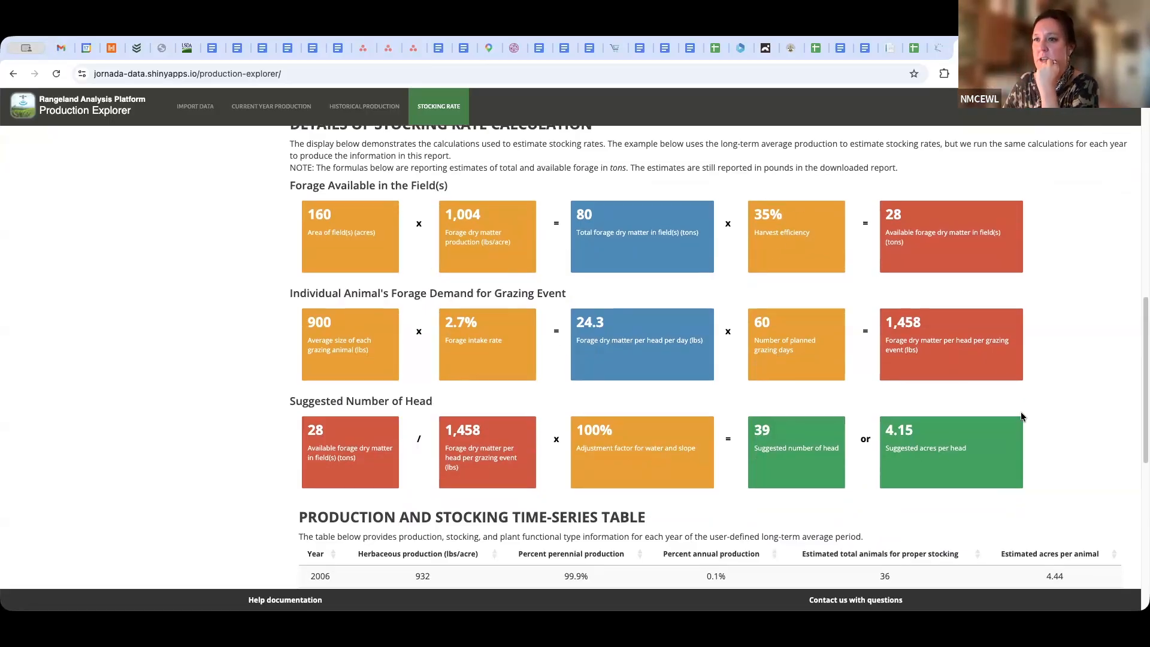
Review the time-series table's yearly production, perennial and annual percentages, proper stocking numbers and acres per animal
{"action": "scroll", "coordinate": [1022, 413], "scroll_direction": "down", "scroll_amount": 3}
{"action": "scroll", "coordinate": [1022, 413], "scroll_direction": "down", "scroll_amount": 3}
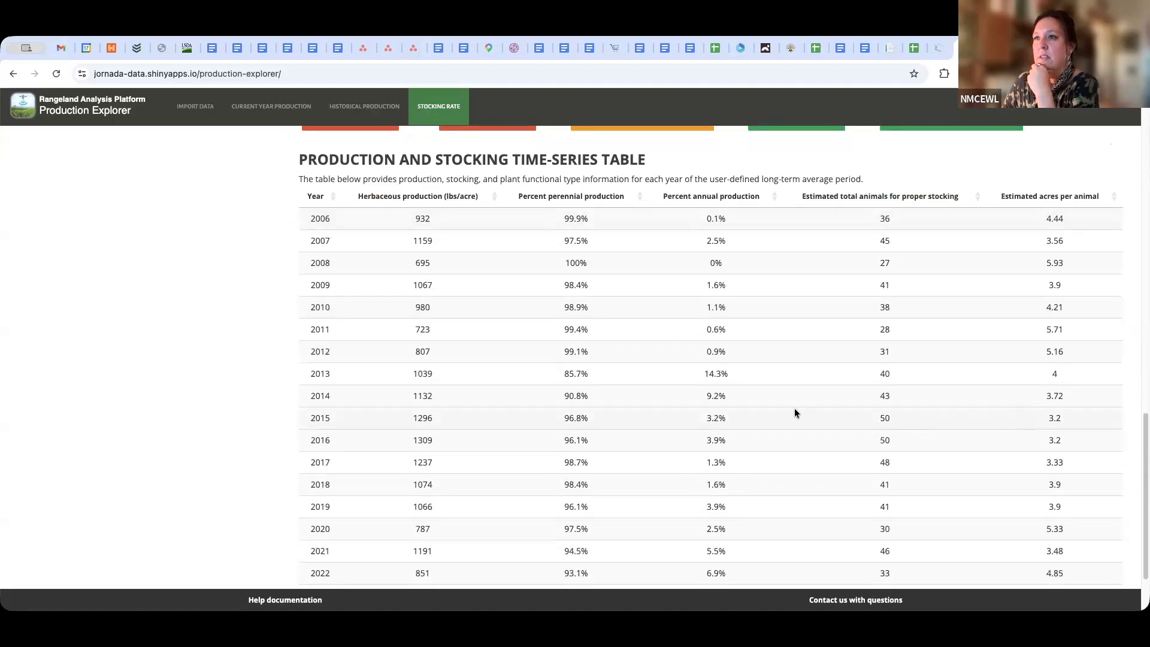
{"action": "scroll", "coordinate": [795, 410], "scroll_direction": "down", "scroll_amount": 1}
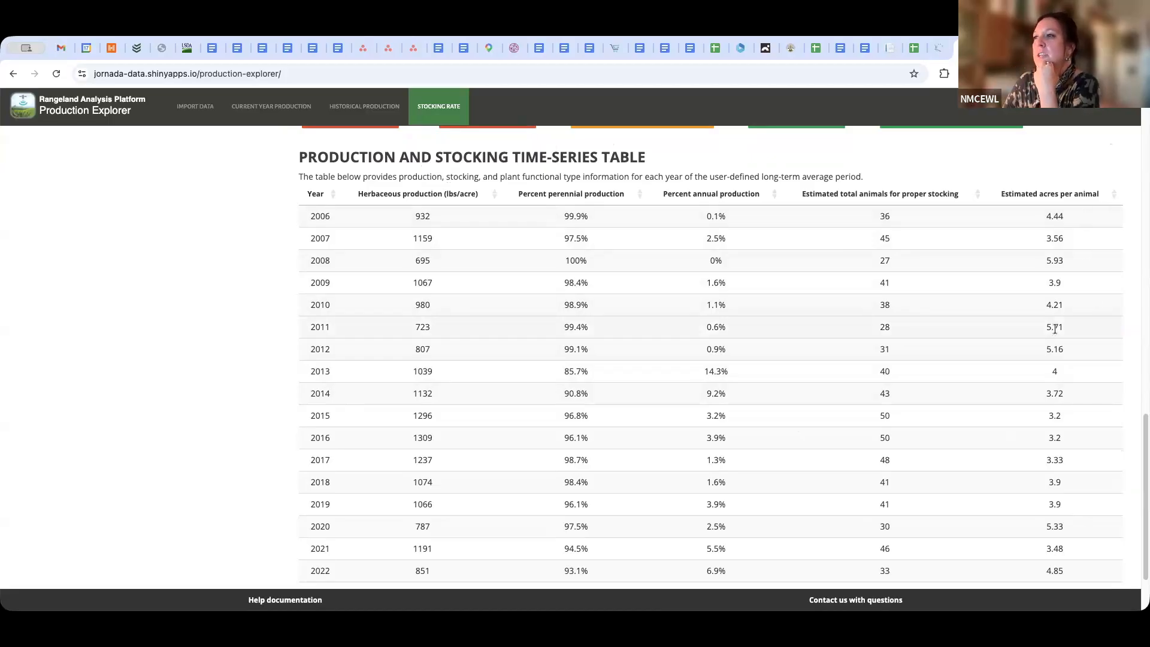
{"action": "scroll", "coordinate": [1055, 329], "scroll_direction": "down", "scroll_amount": 1}
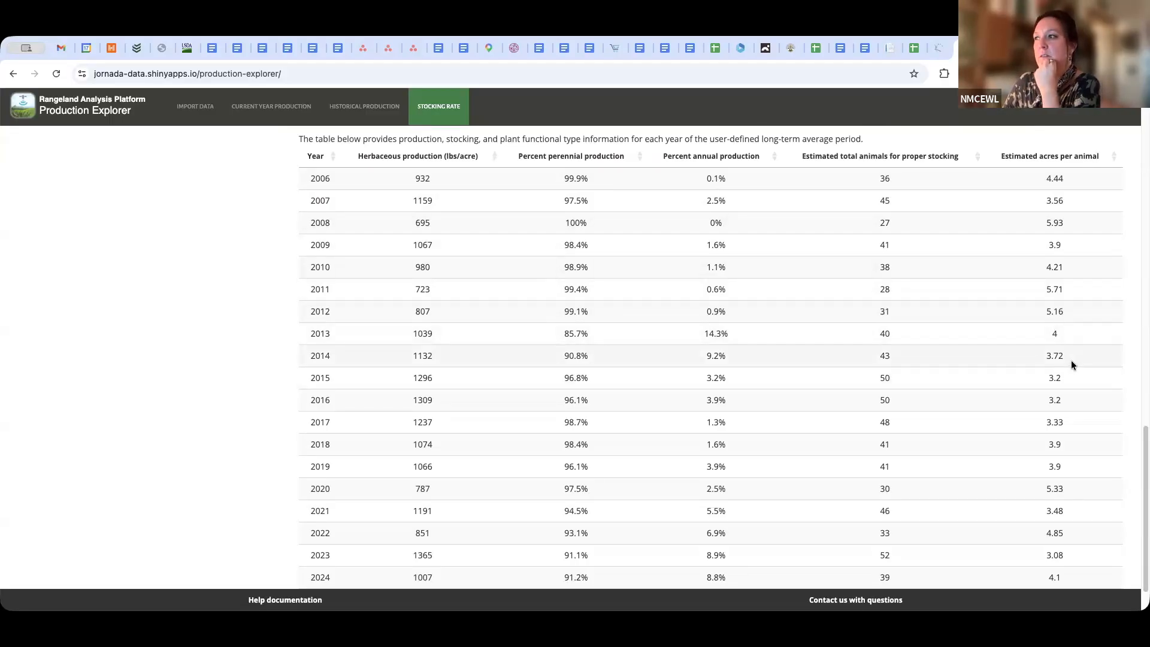
{"action": "scroll", "coordinate": [1072, 362], "scroll_direction": "down", "scroll_amount": 1}
{"action": "scroll", "coordinate": [1075, 352], "scroll_direction": "up", "scroll_amount": 20}
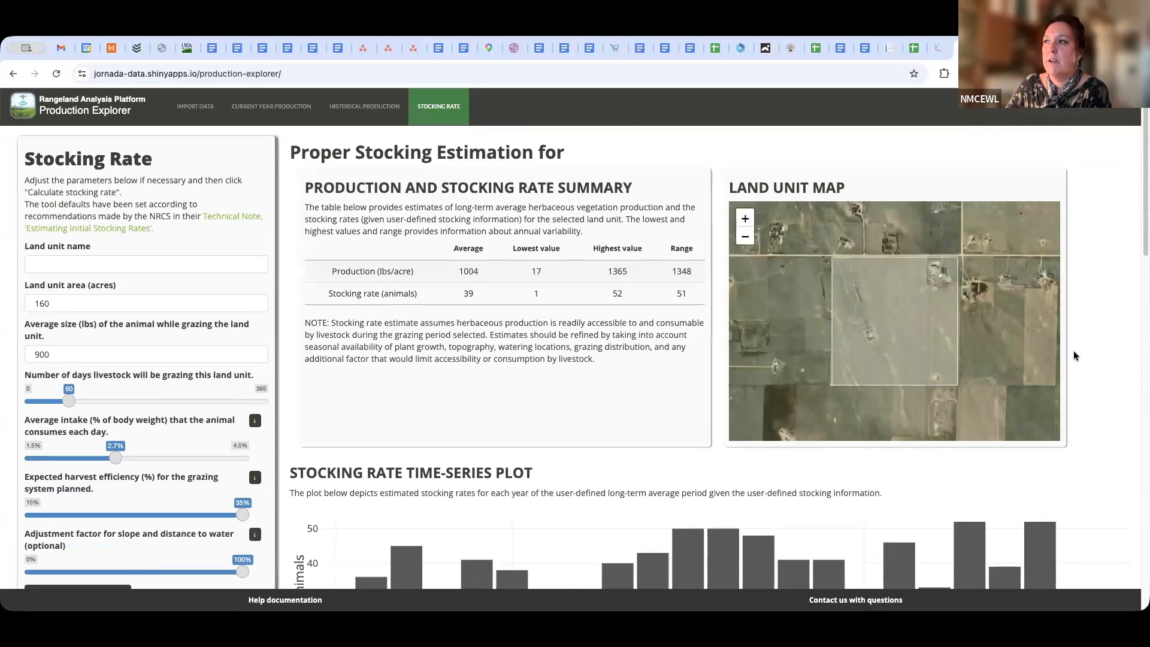
Set the average daily intake to 3% of body weight and check the updated stocking rate summary
{"action": "scroll", "coordinate": [1073, 351], "scroll_direction": "down", "scroll_amount": 2}
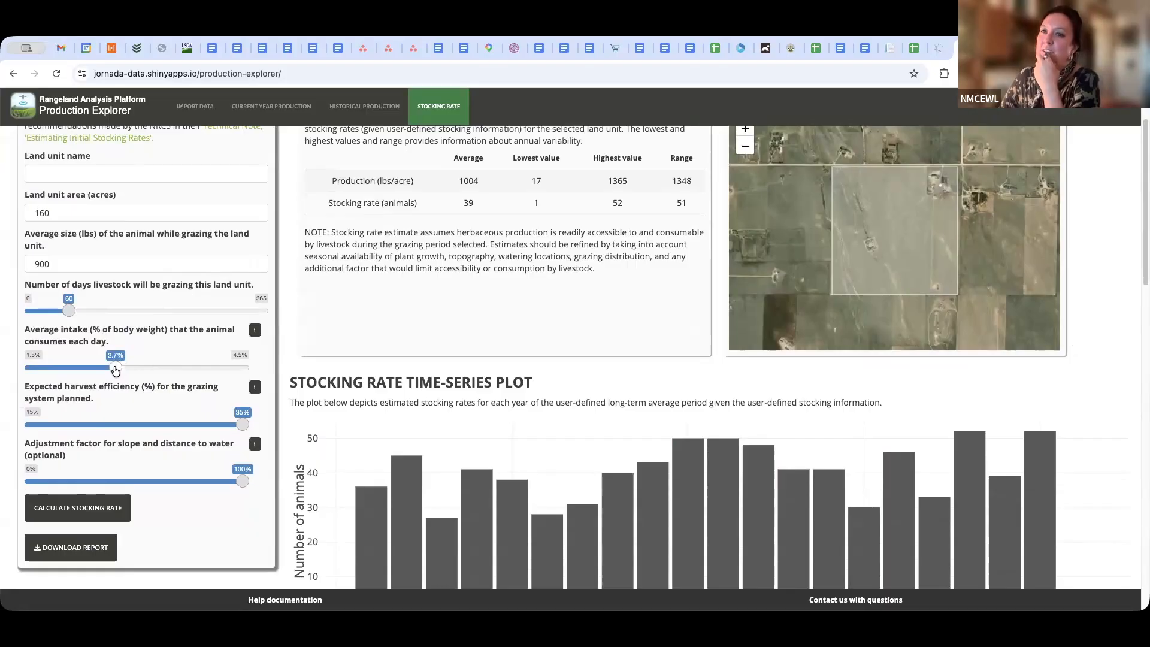
{"action": "left_click_drag", "start_coordinate": [115, 371], "coordinate": [137, 372]}
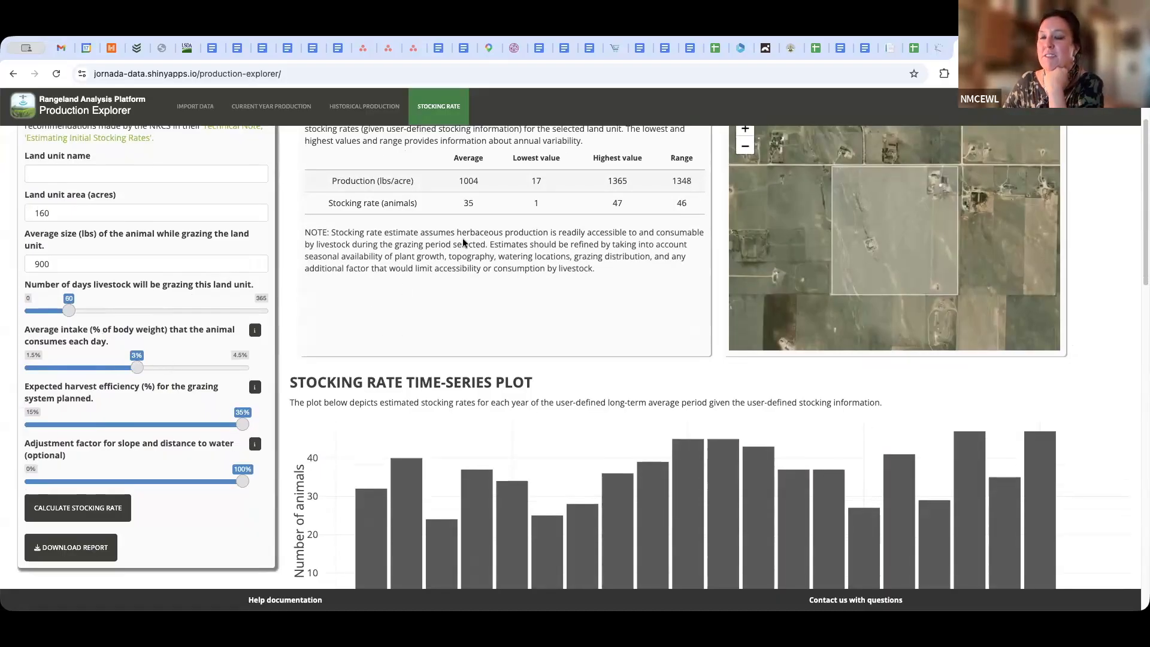
{"action": "scroll", "coordinate": [498, 217], "scroll_direction": "down", "scroll_amount": 1}
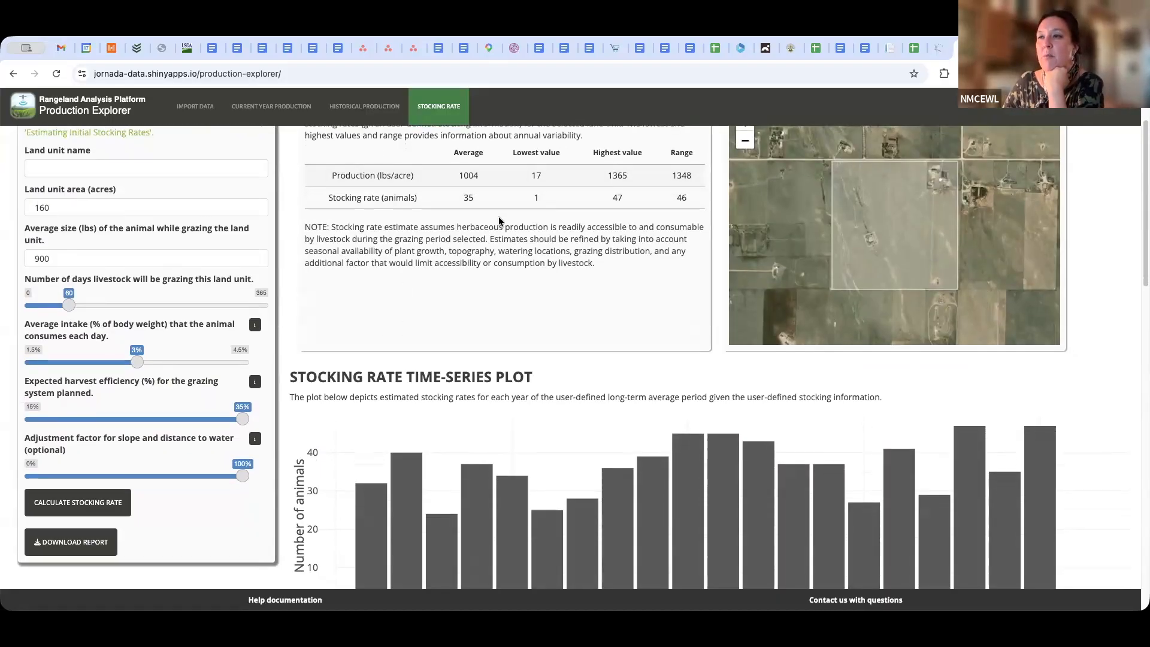
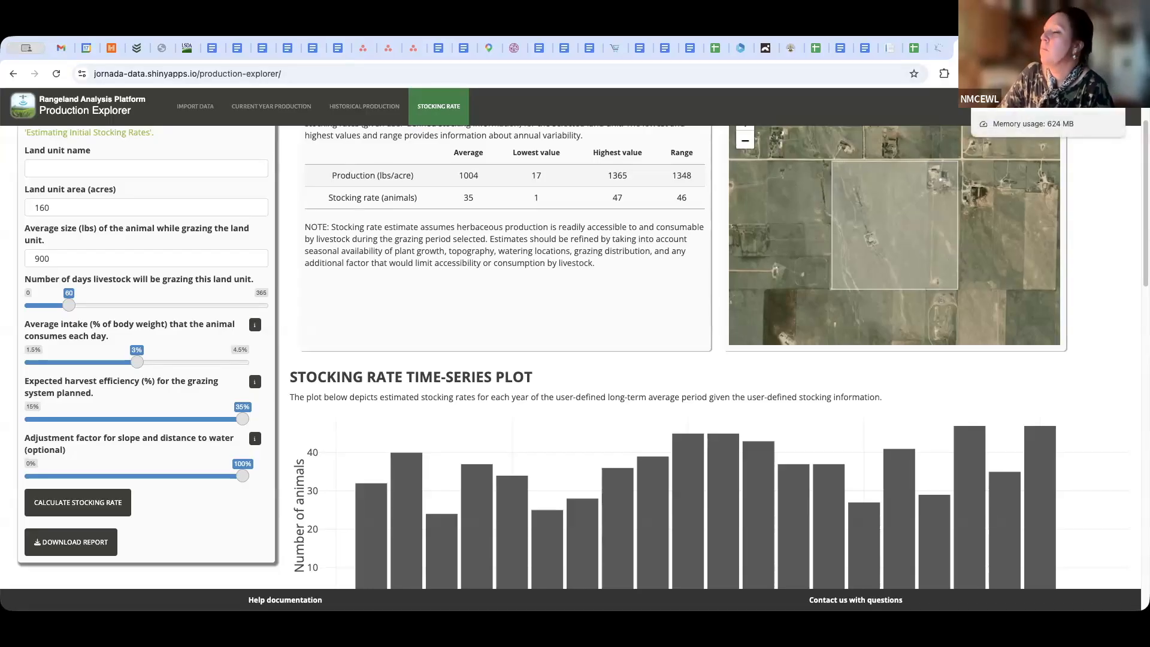
Switch to the Canva presentation, show it full screen and advance to the "RAP as a Data Source" slide
{"action": "left_click", "coordinate": [989, 48]}
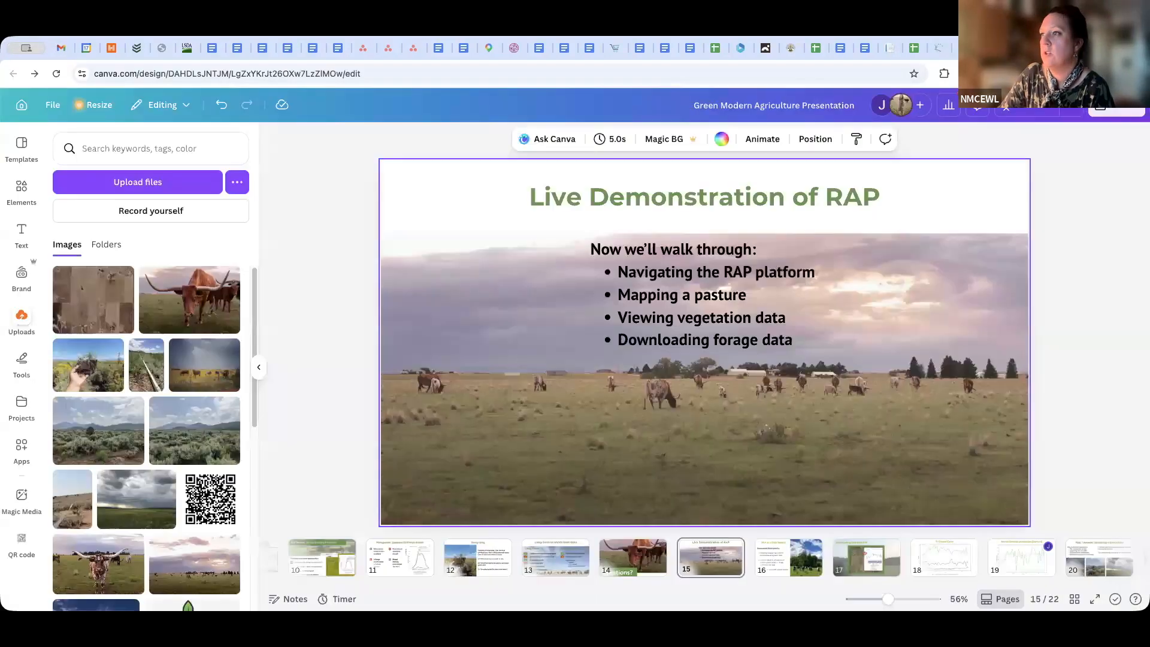
{"action": "left_click", "coordinate": [1032, 112]}
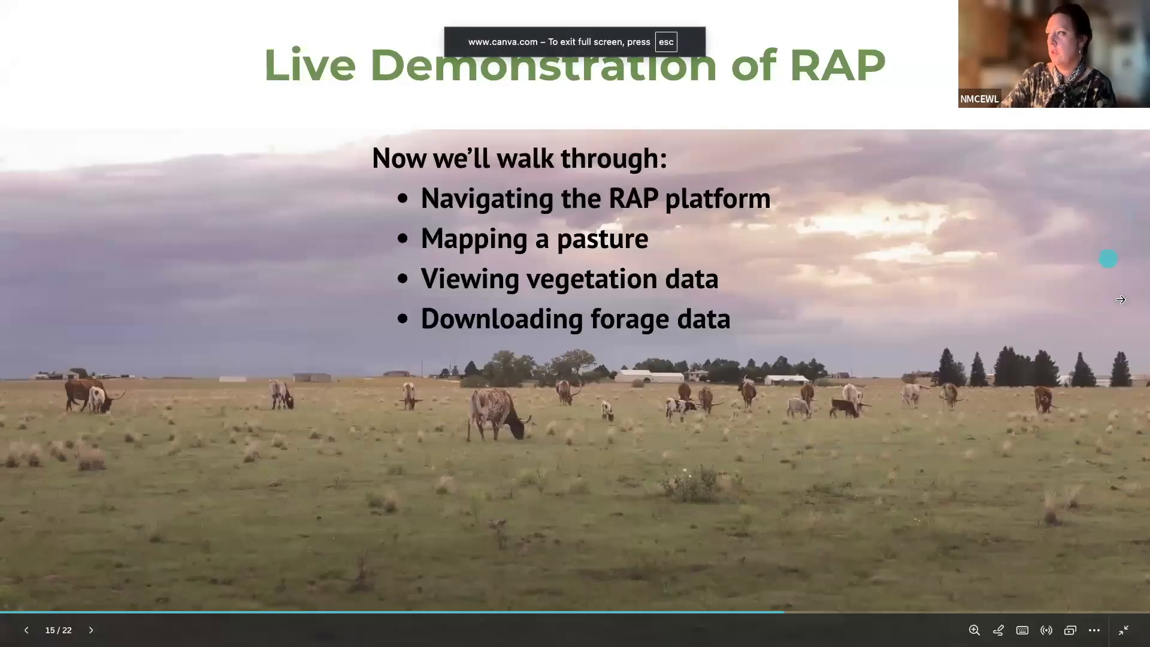
{"action": "left_click", "coordinate": [1123, 296]}
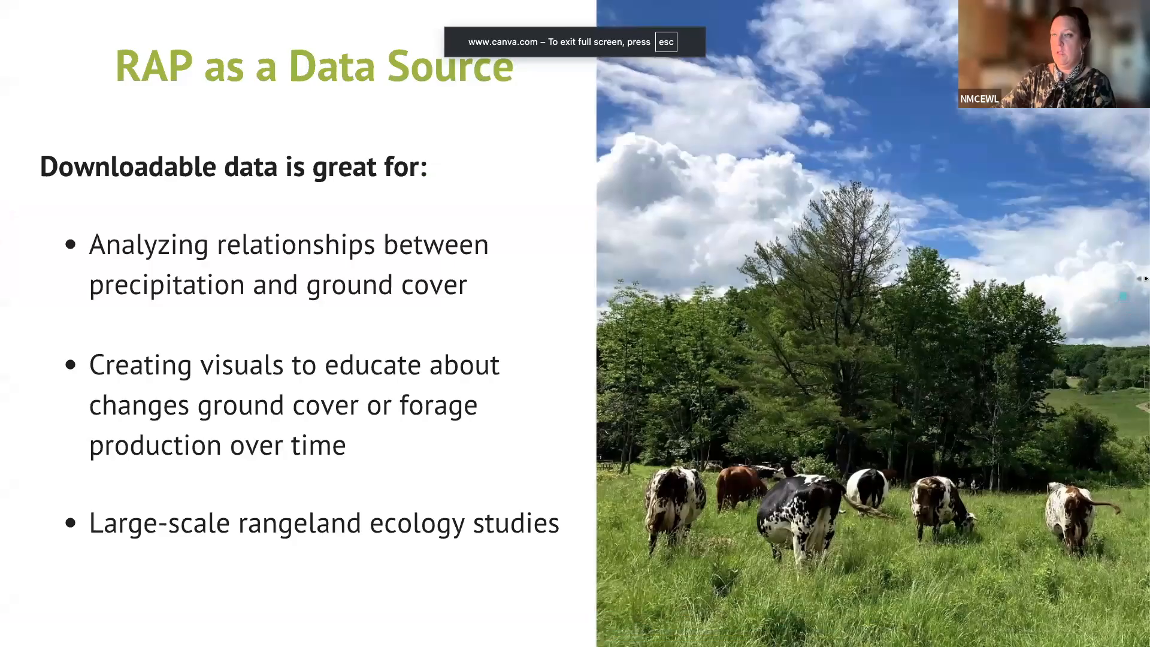